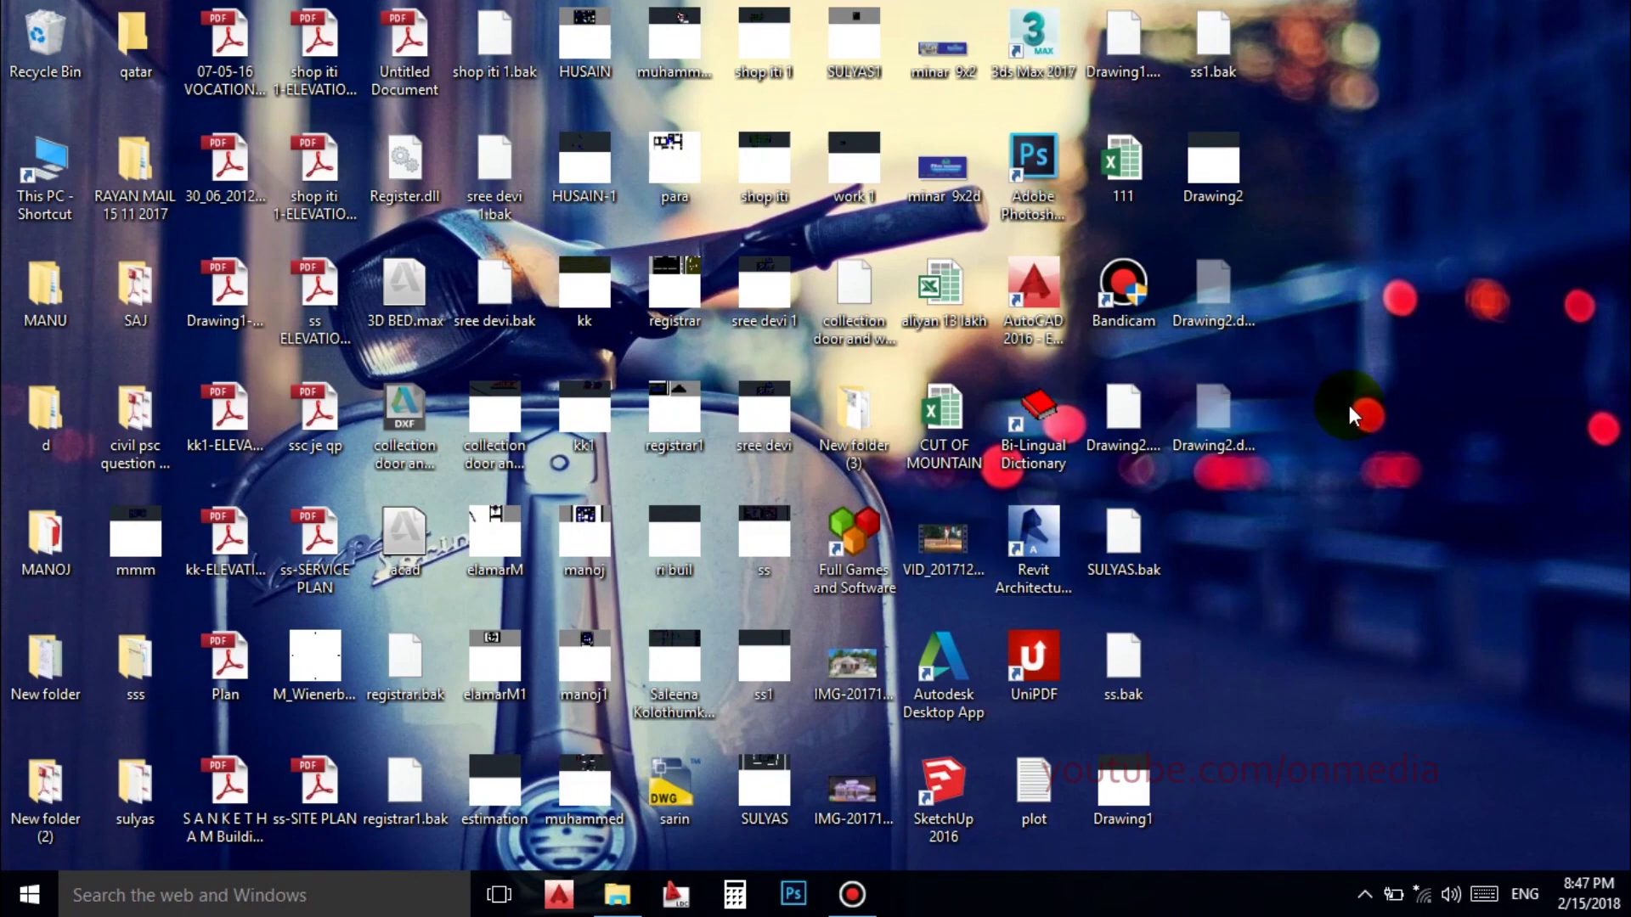
Make a new 'kondotty to areacode' folder on Local Disk (D:), open it, then return to the desktop.
double_click(83, 210)
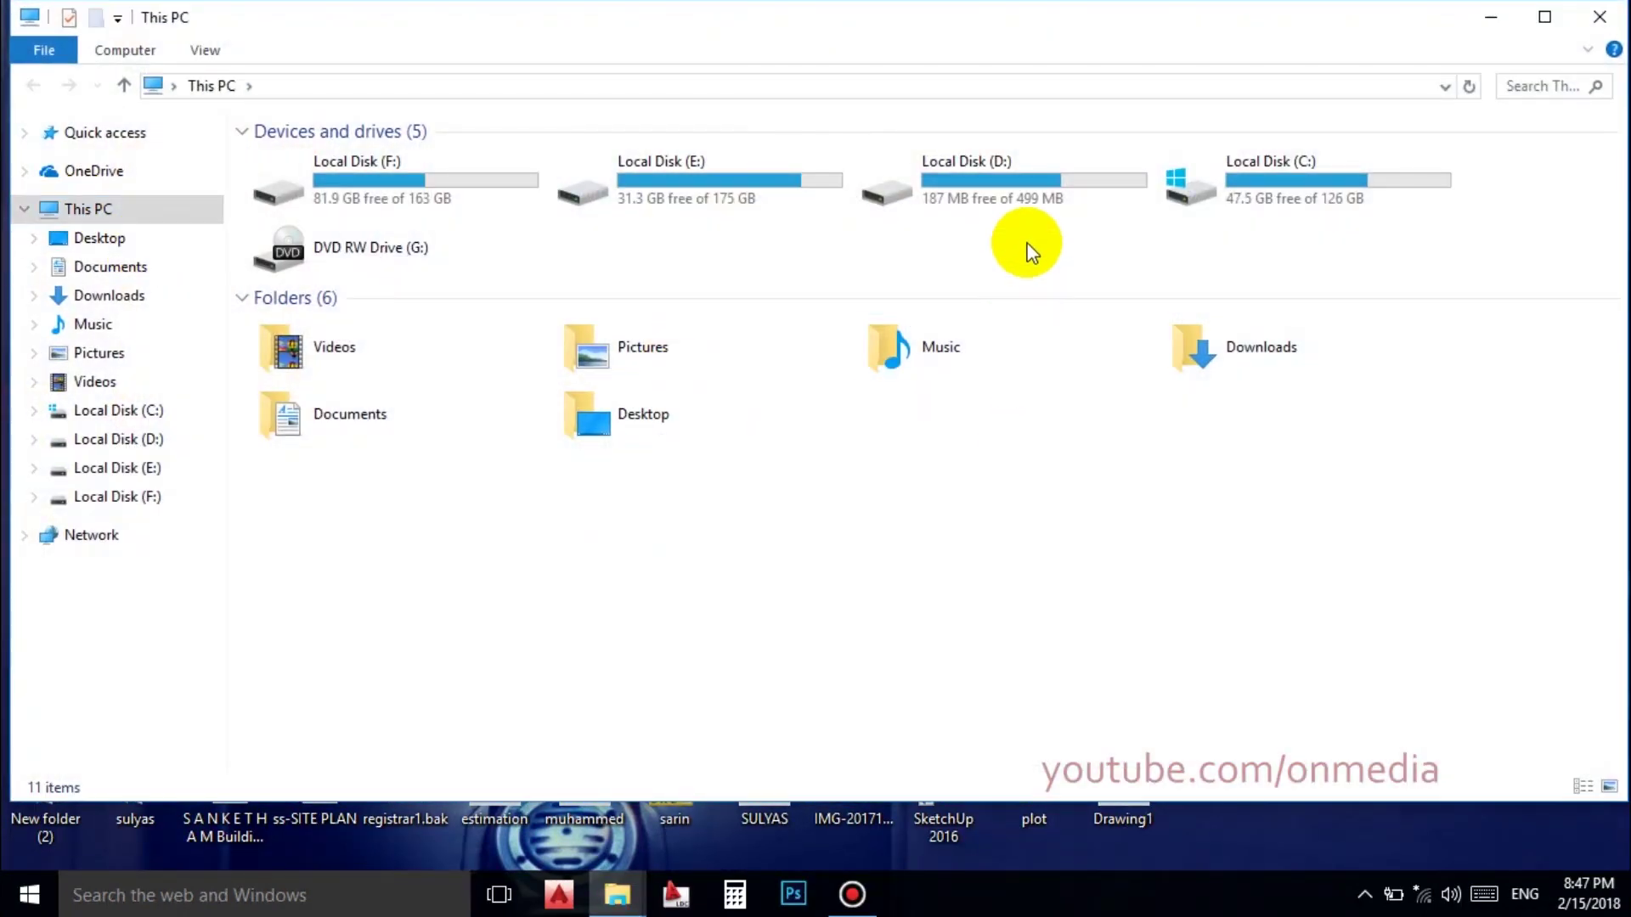
double_click(981, 210)
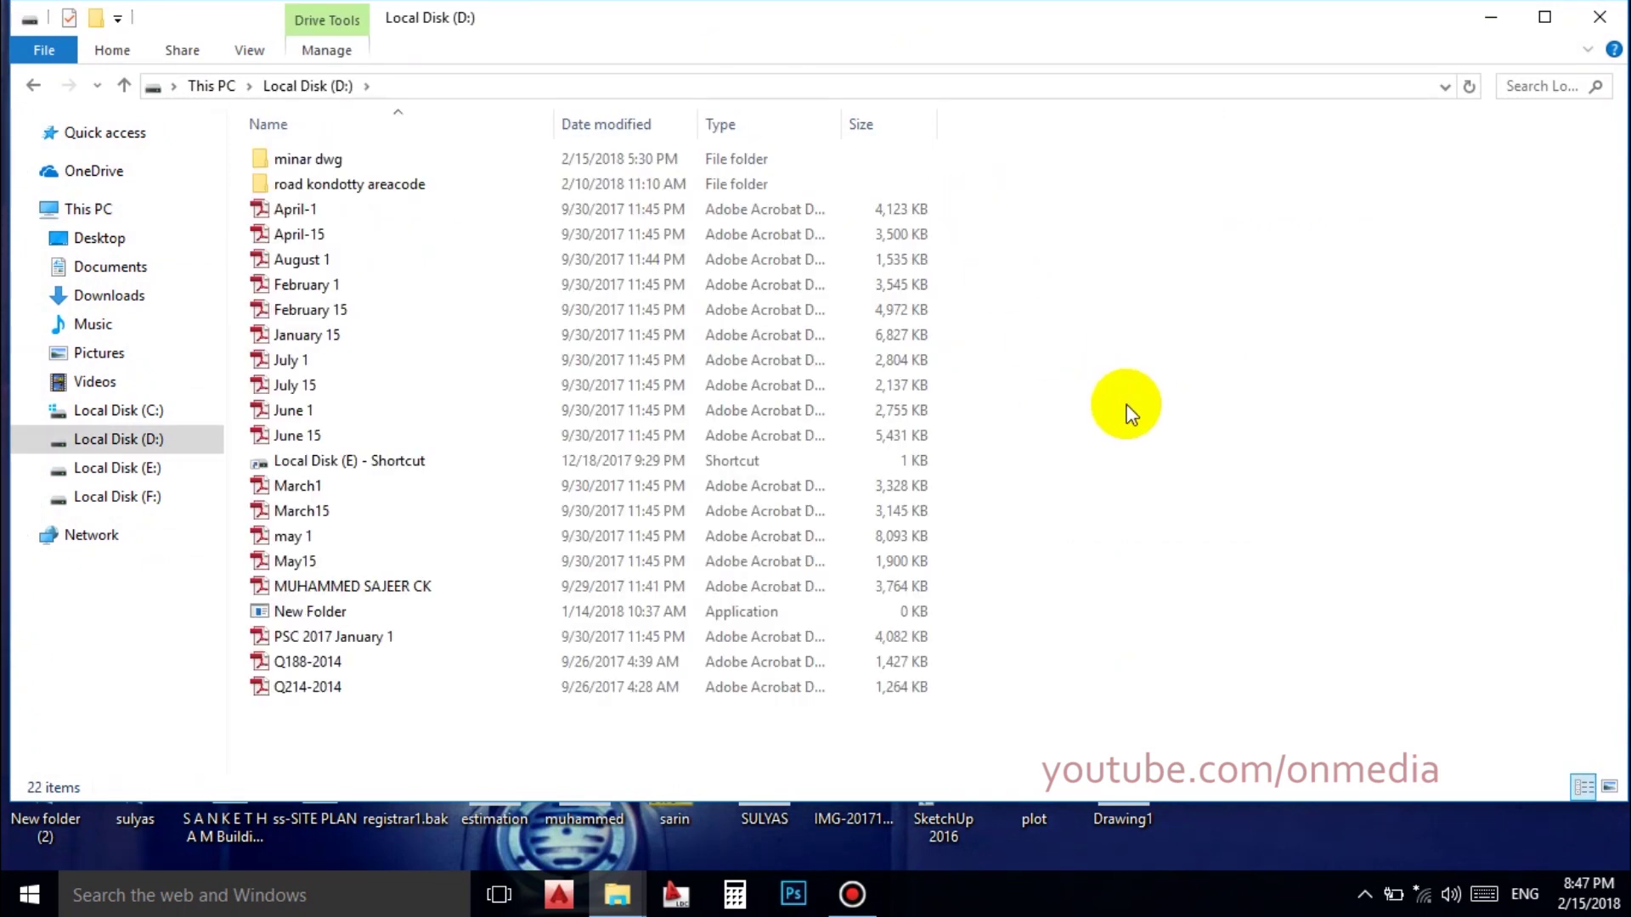
right_click(1159, 380)
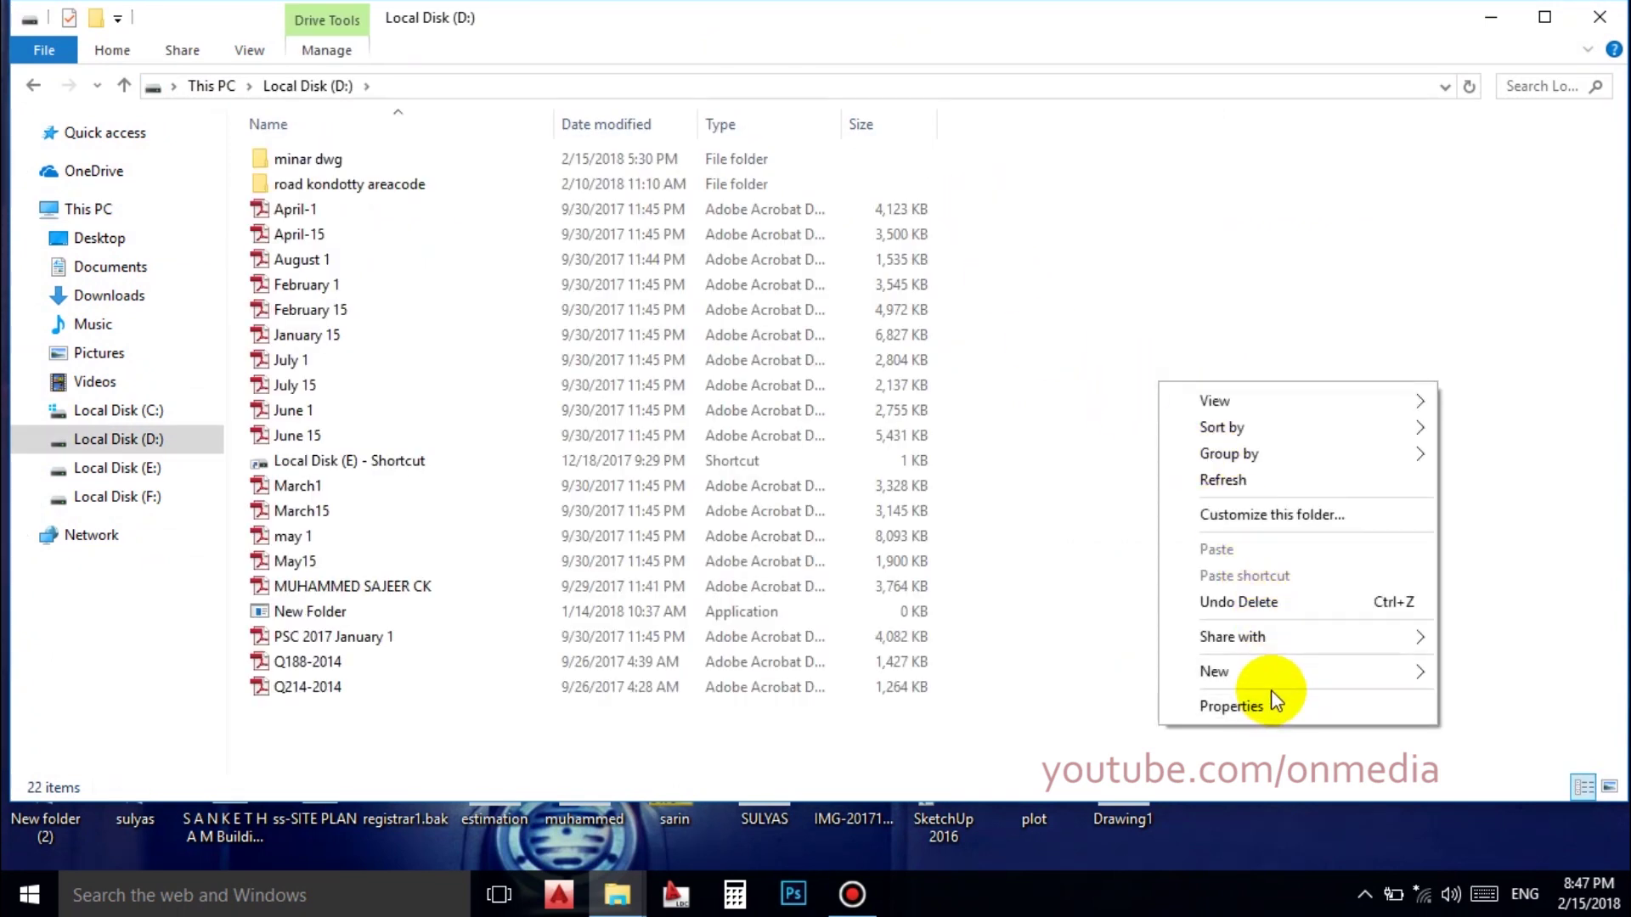
mouse_move(1215, 671)
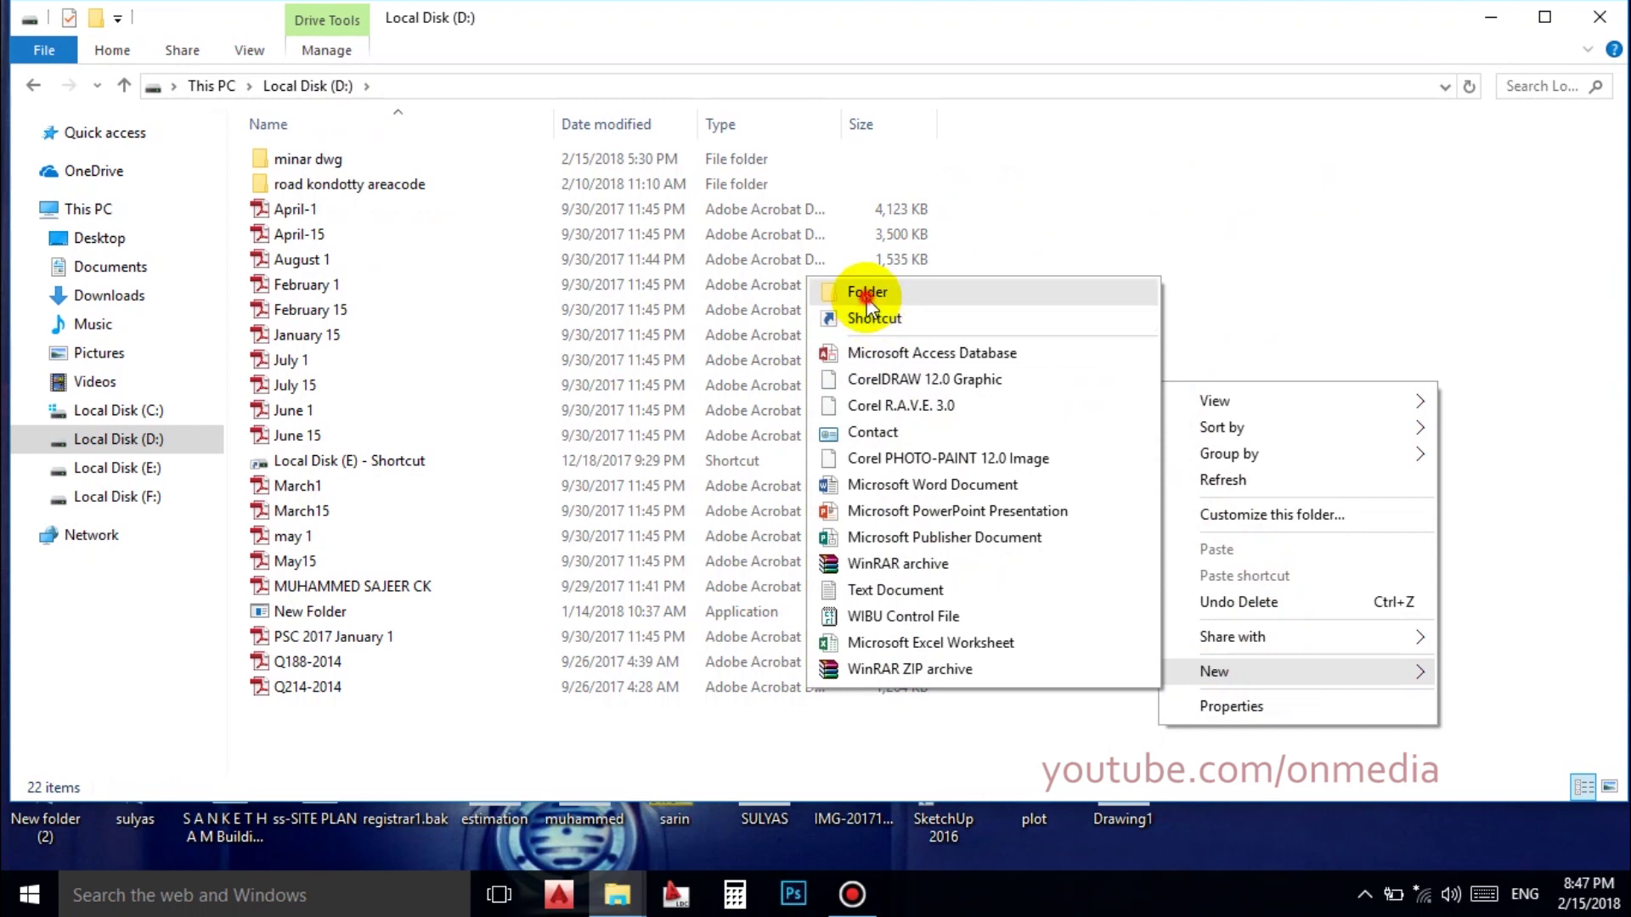
click(866, 294)
text(kondotty to are)
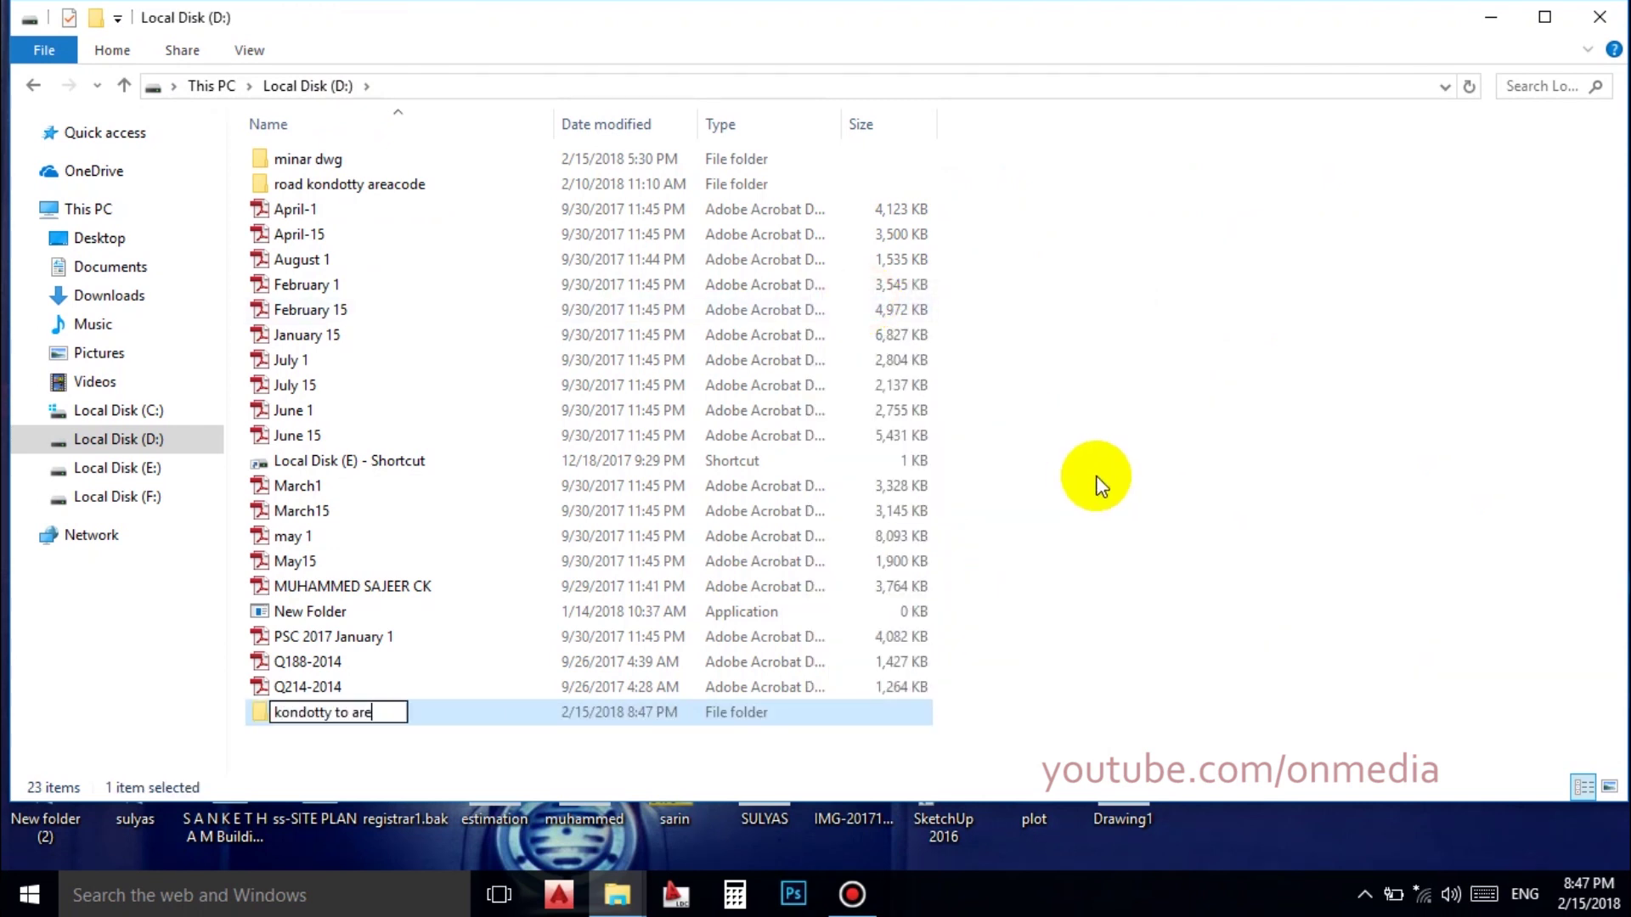
text(acode)
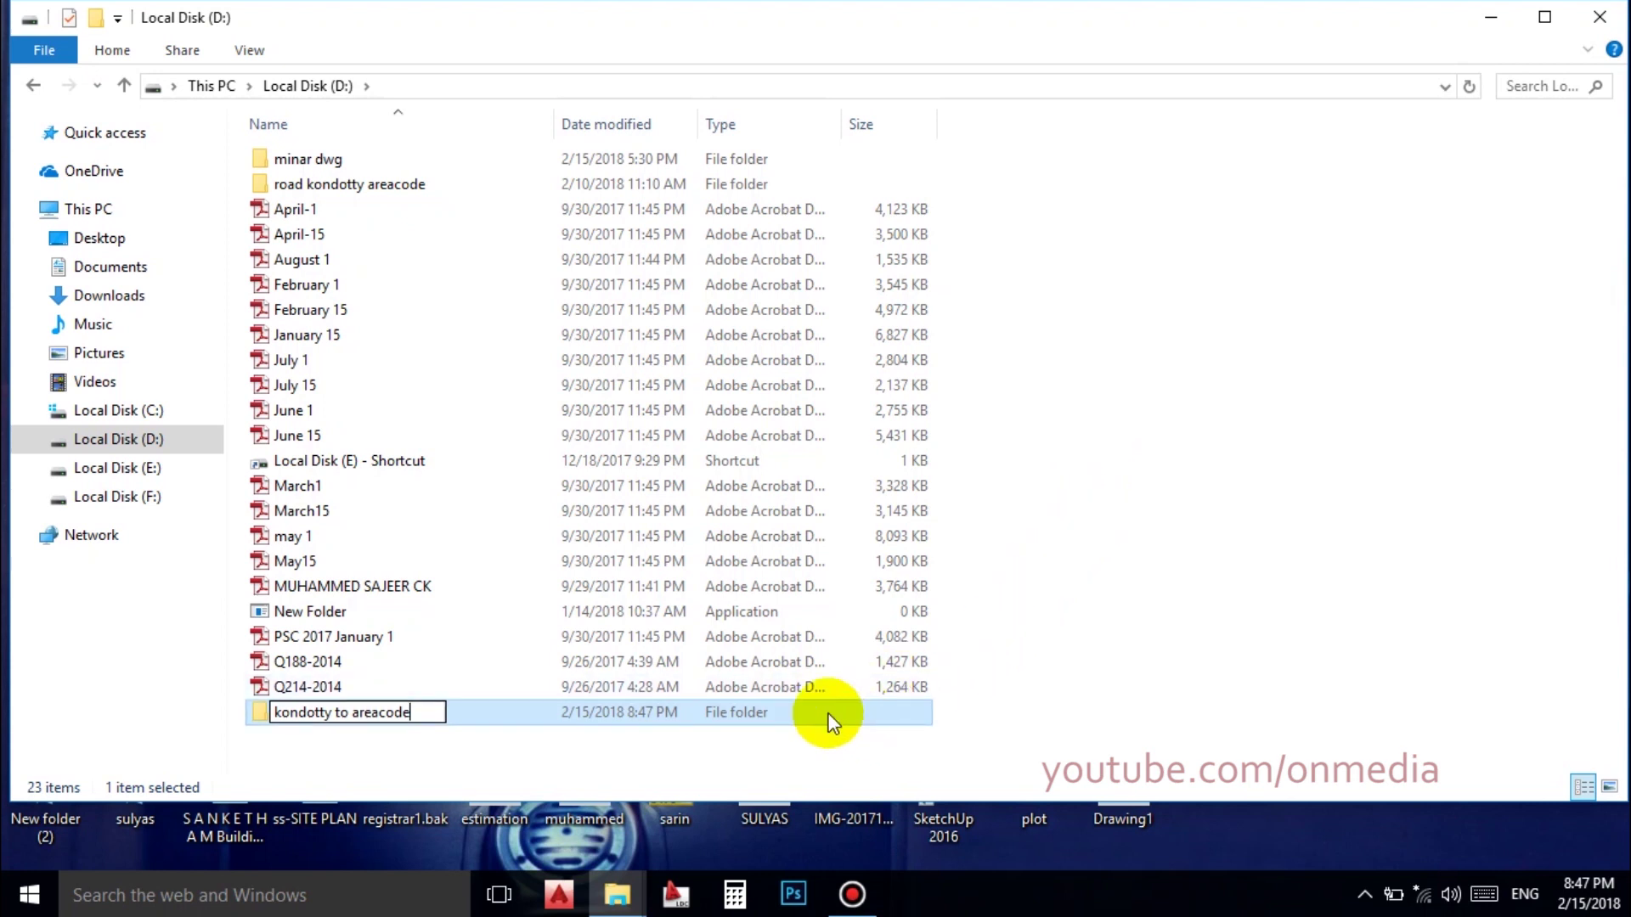
click(1332, 615)
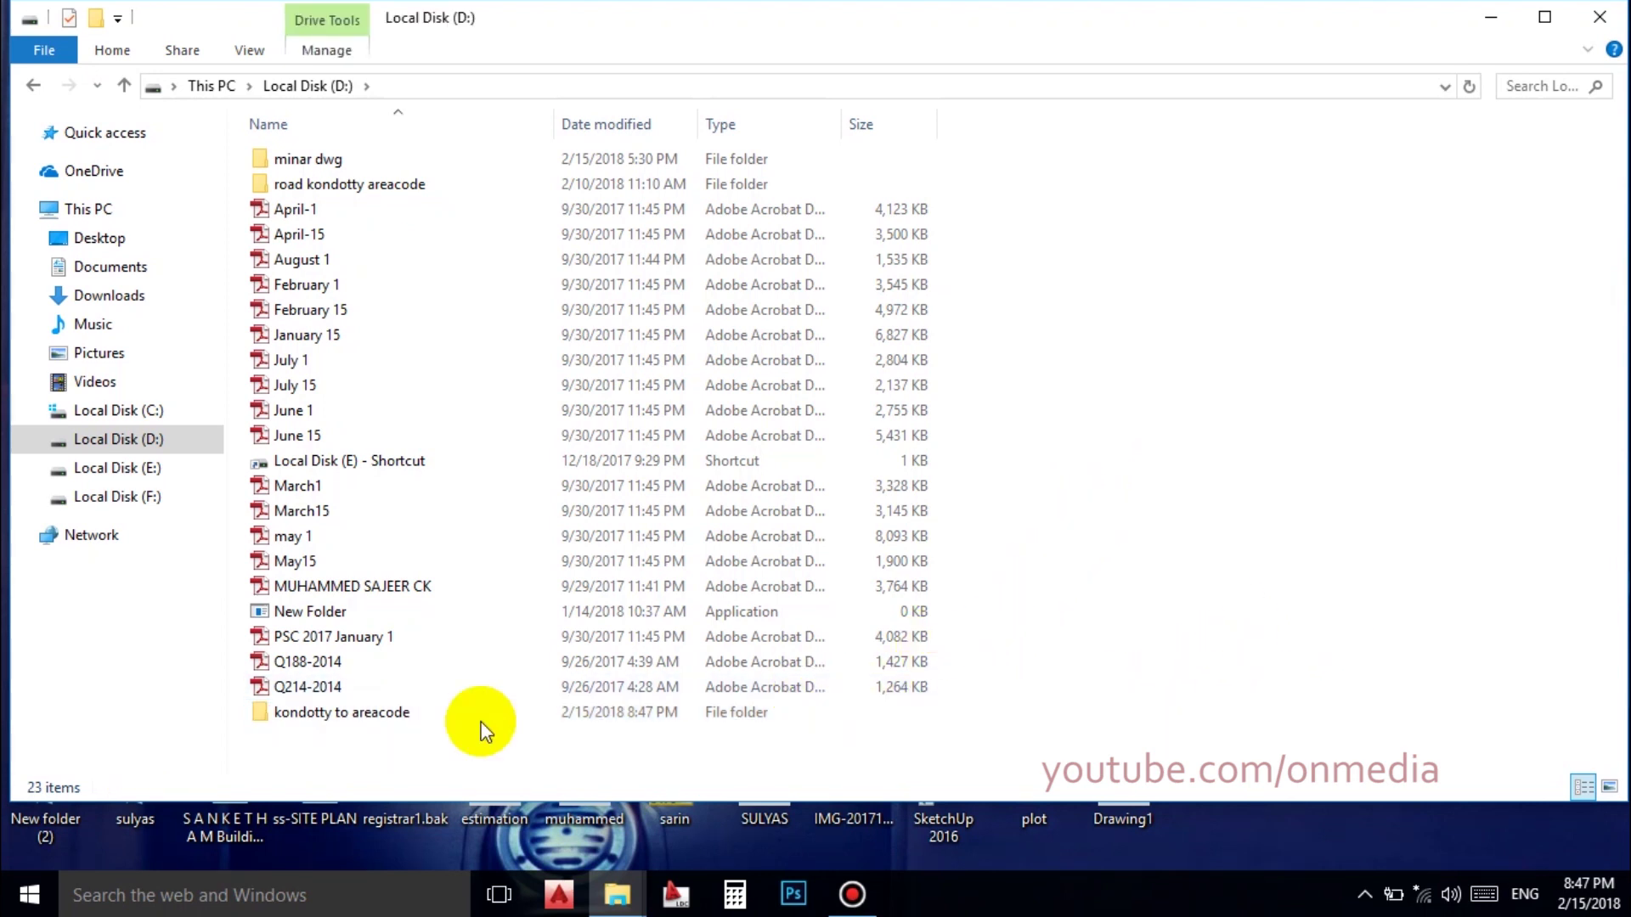
click(356, 726)
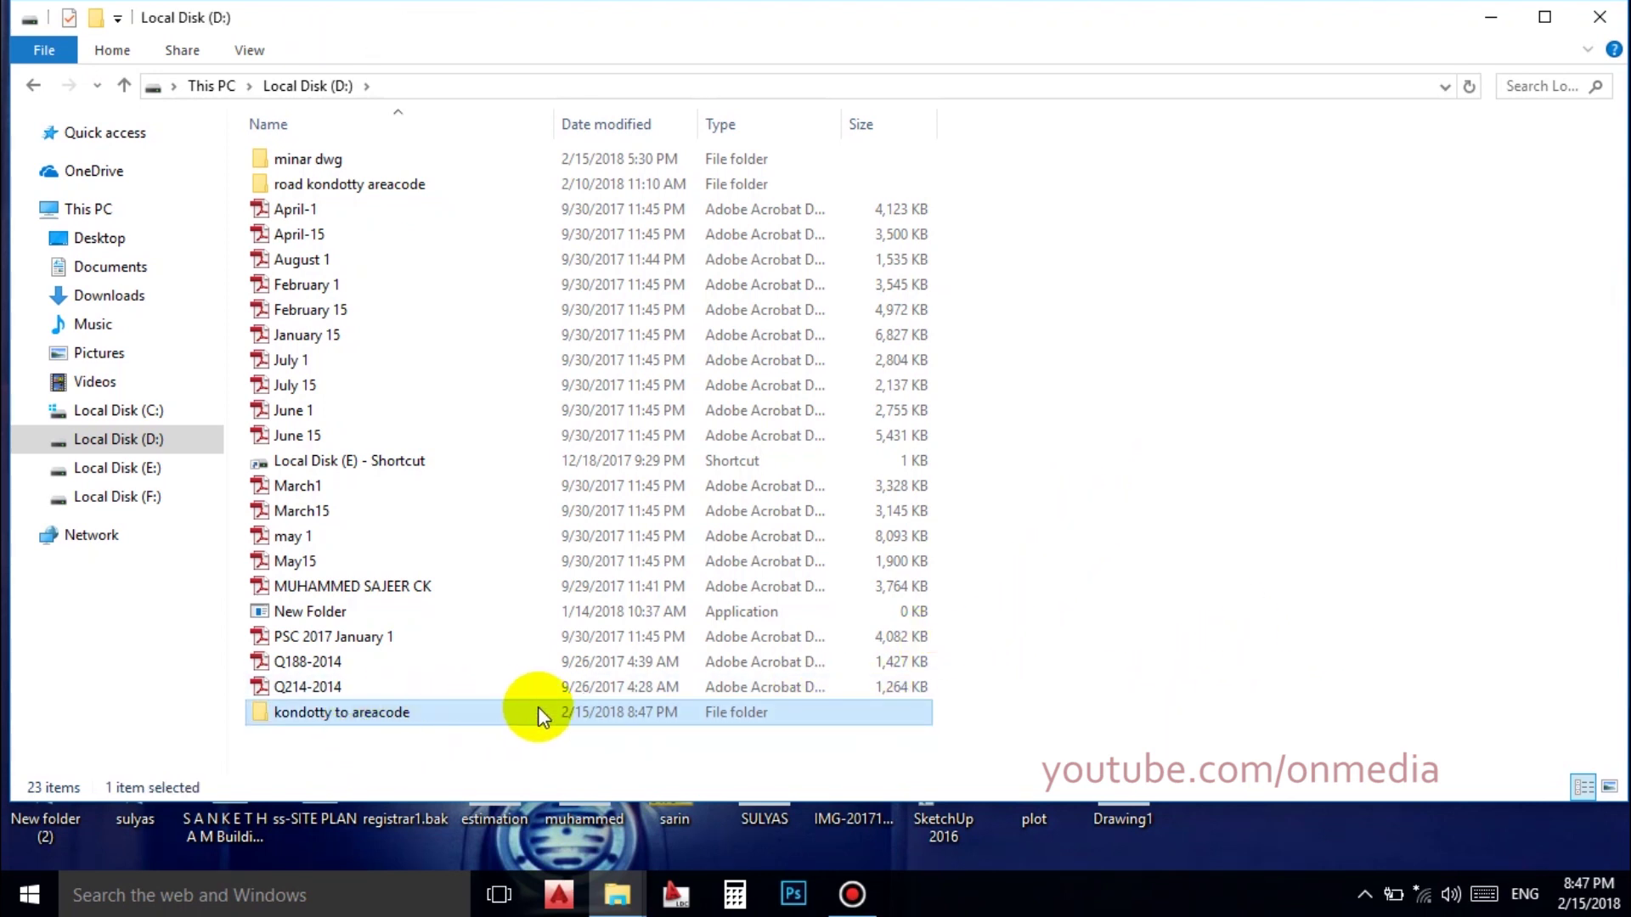
double_click(329, 709)
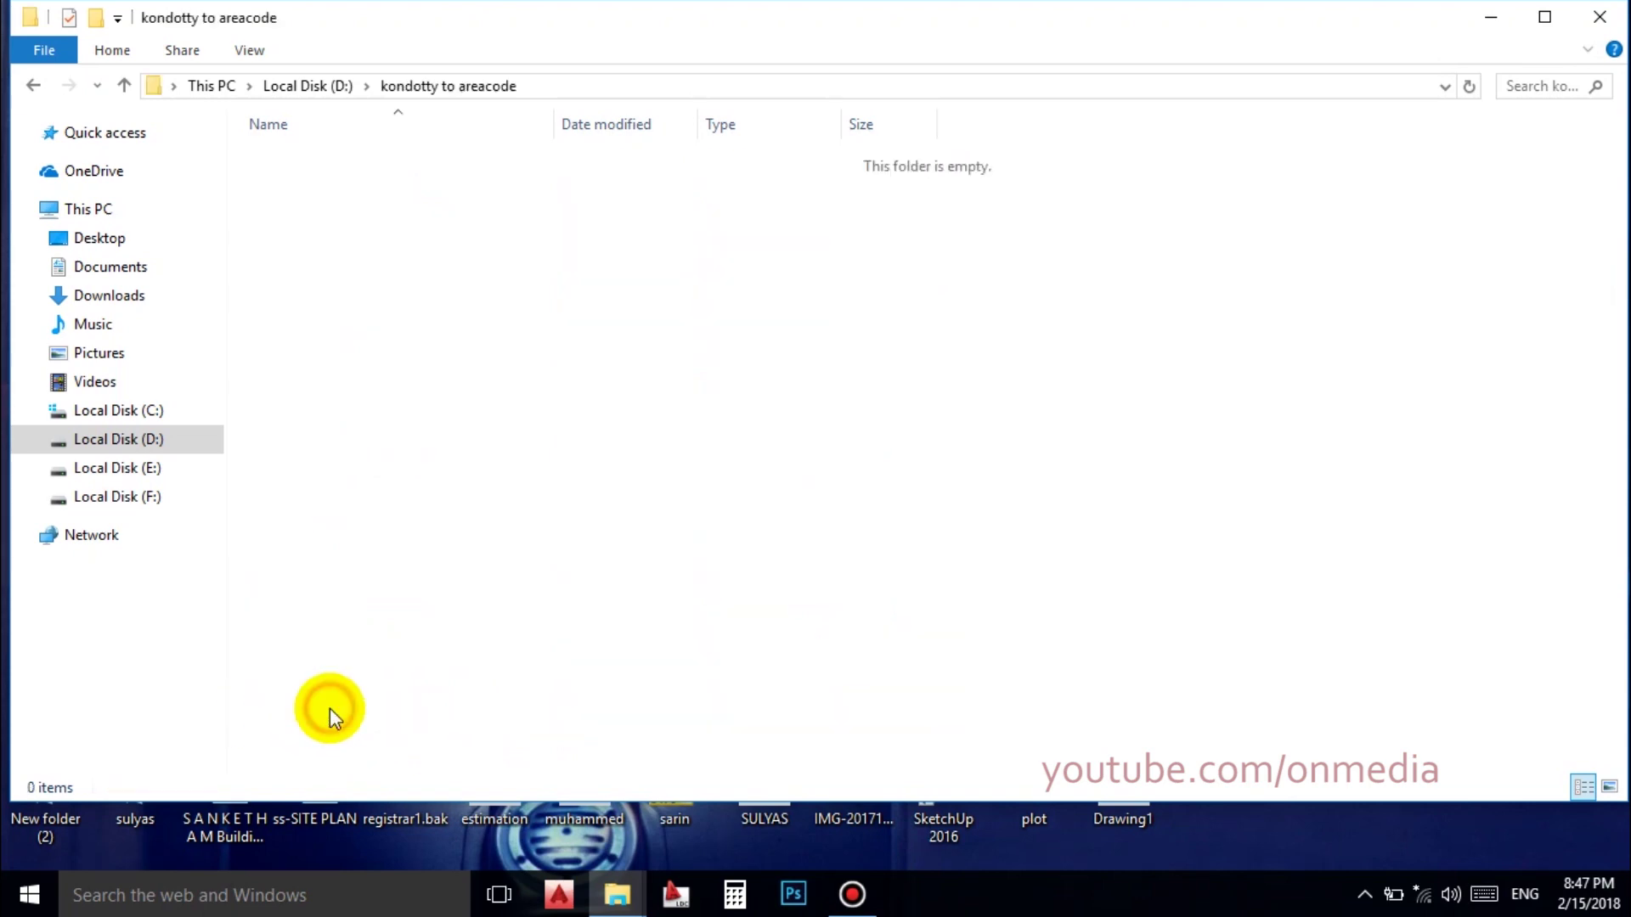
key(super+d)
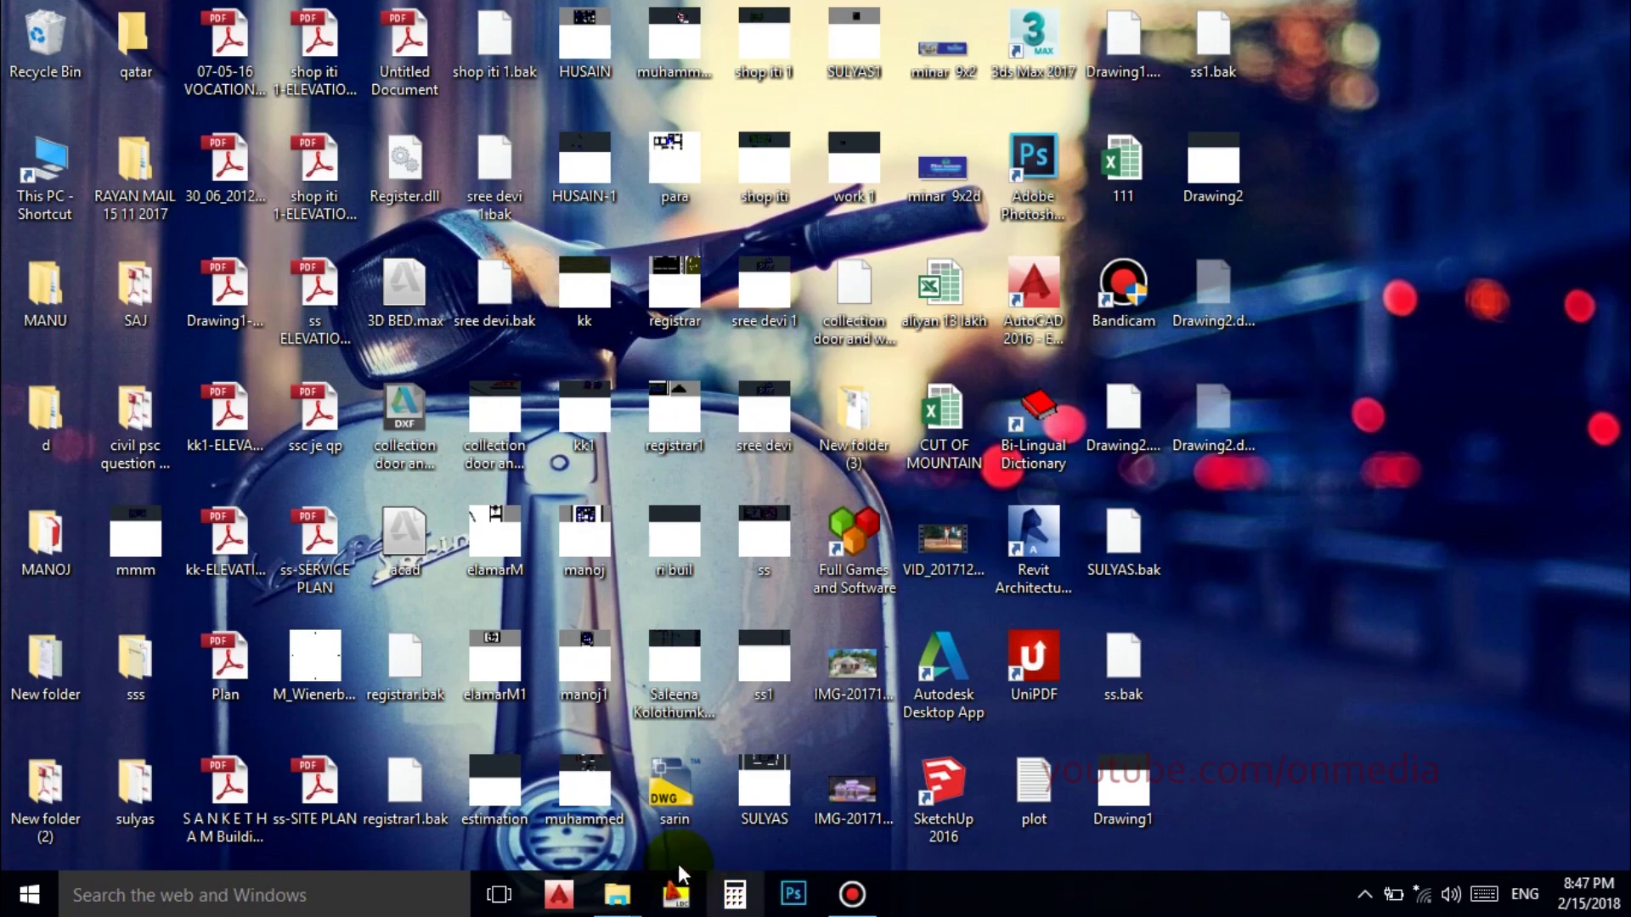
Launch Land Desktop 2009 from the taskbar and close its Start Up dialog.
click(756, 803)
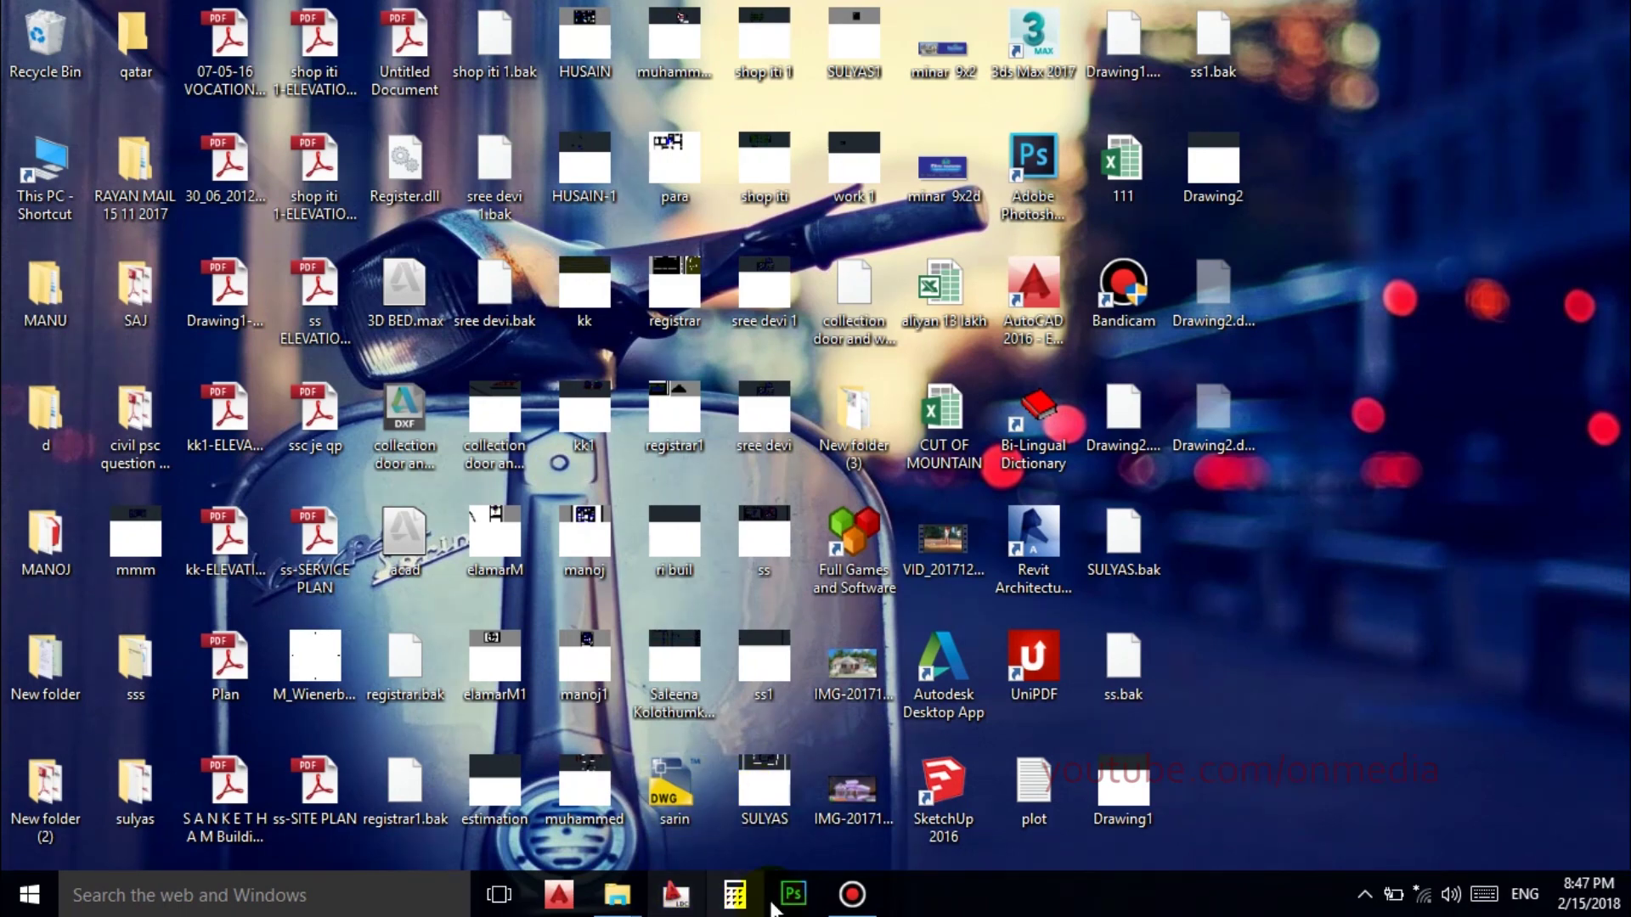
click(691, 747)
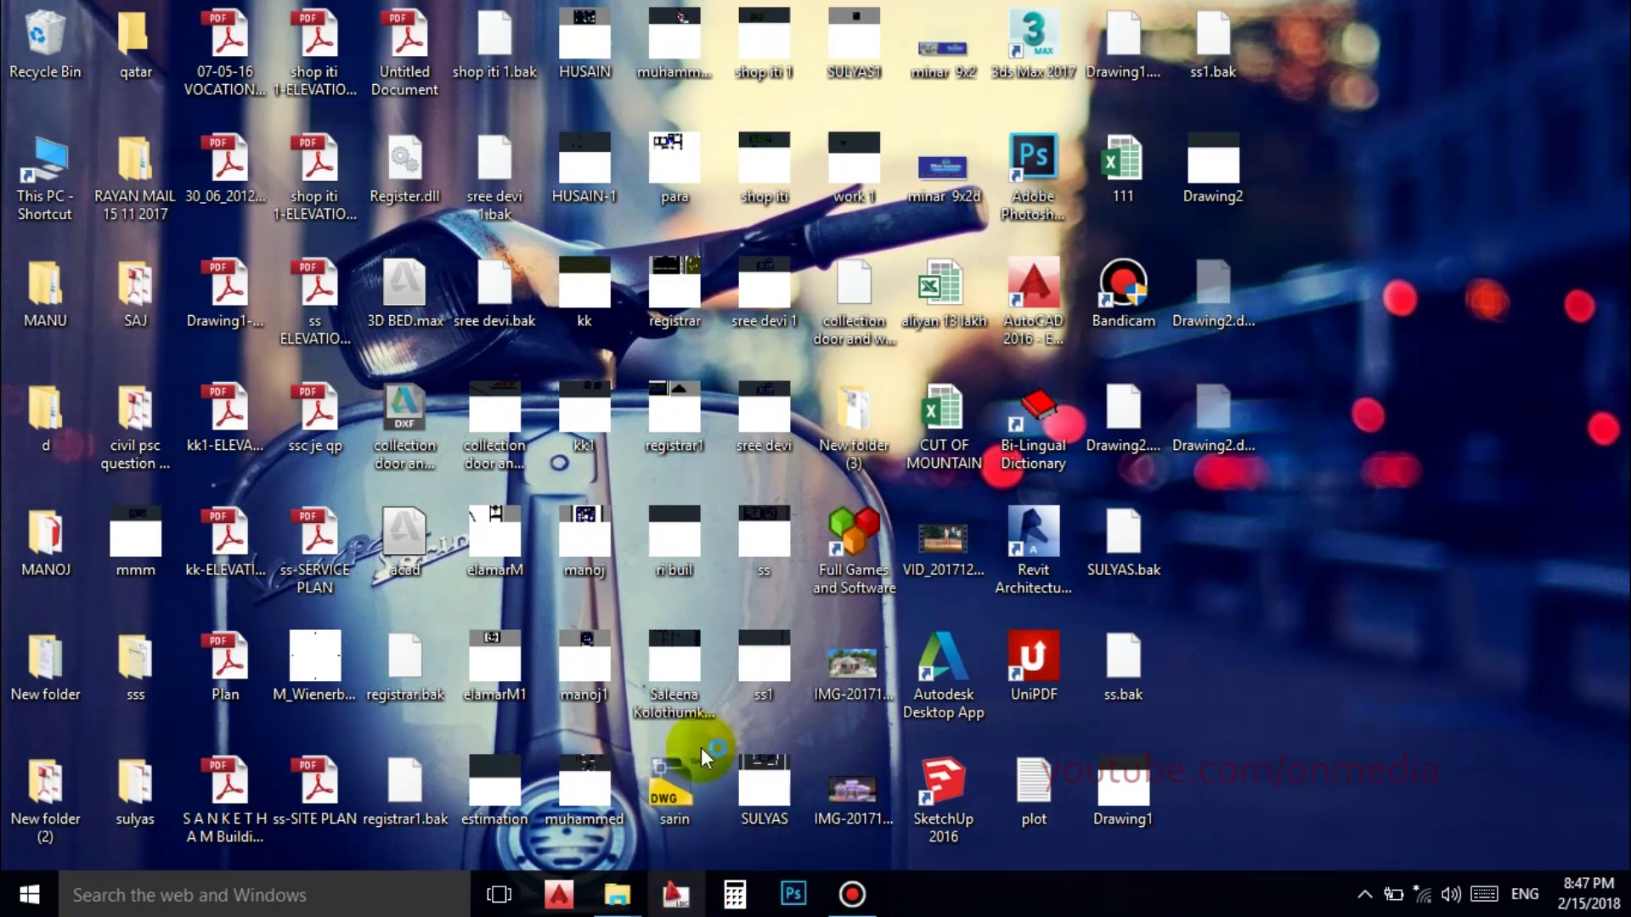
click(714, 578)
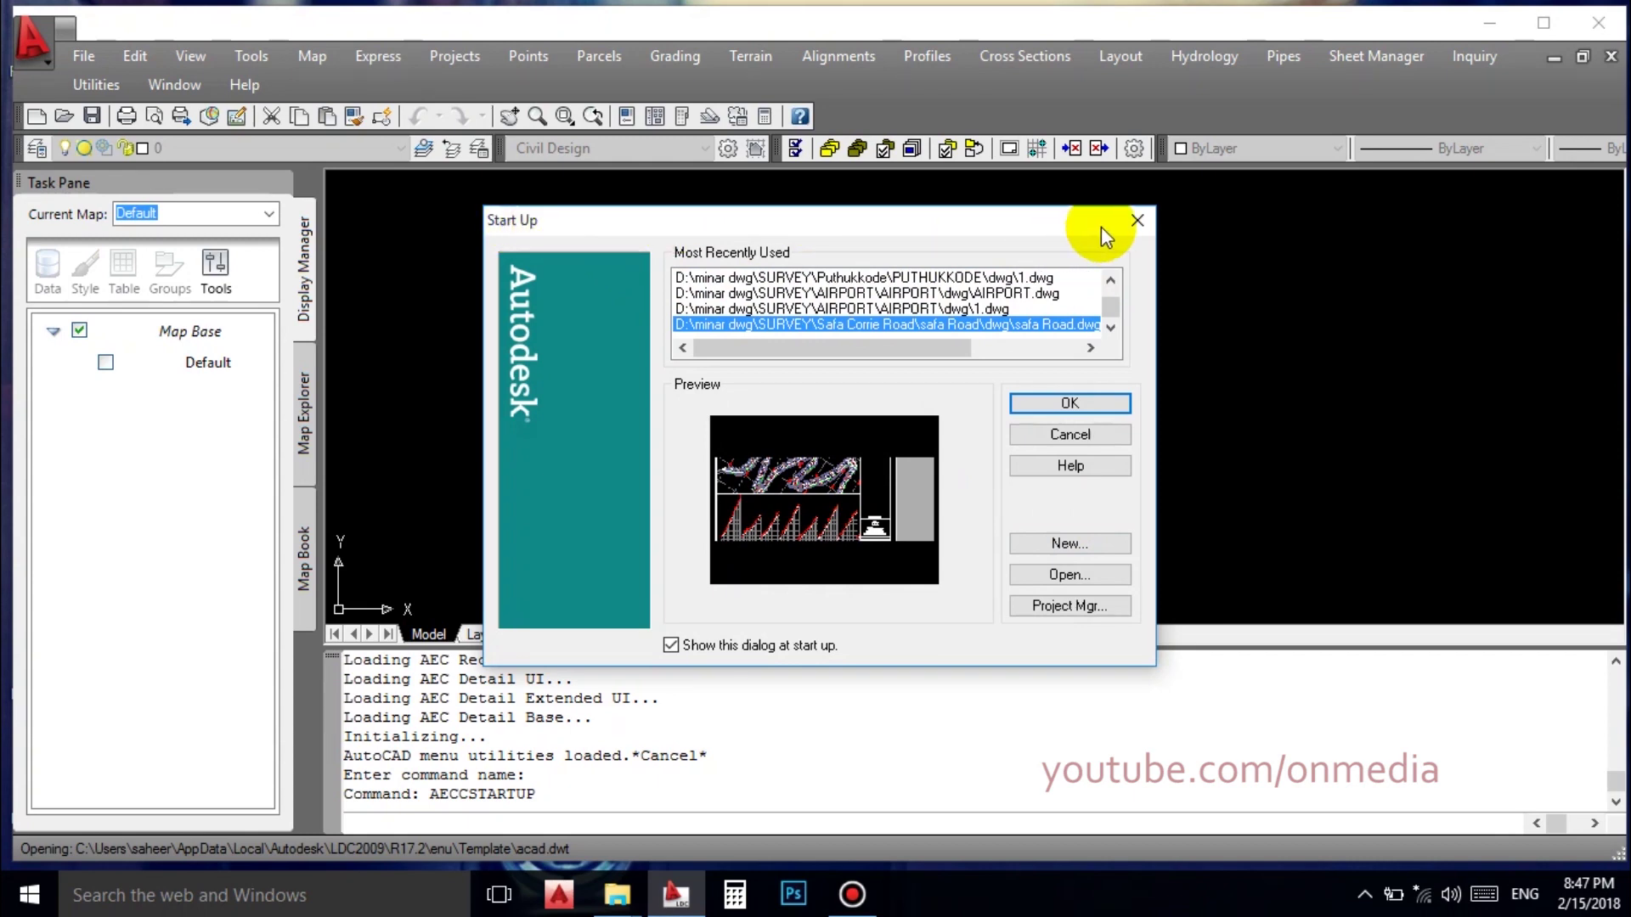
click(1078, 548)
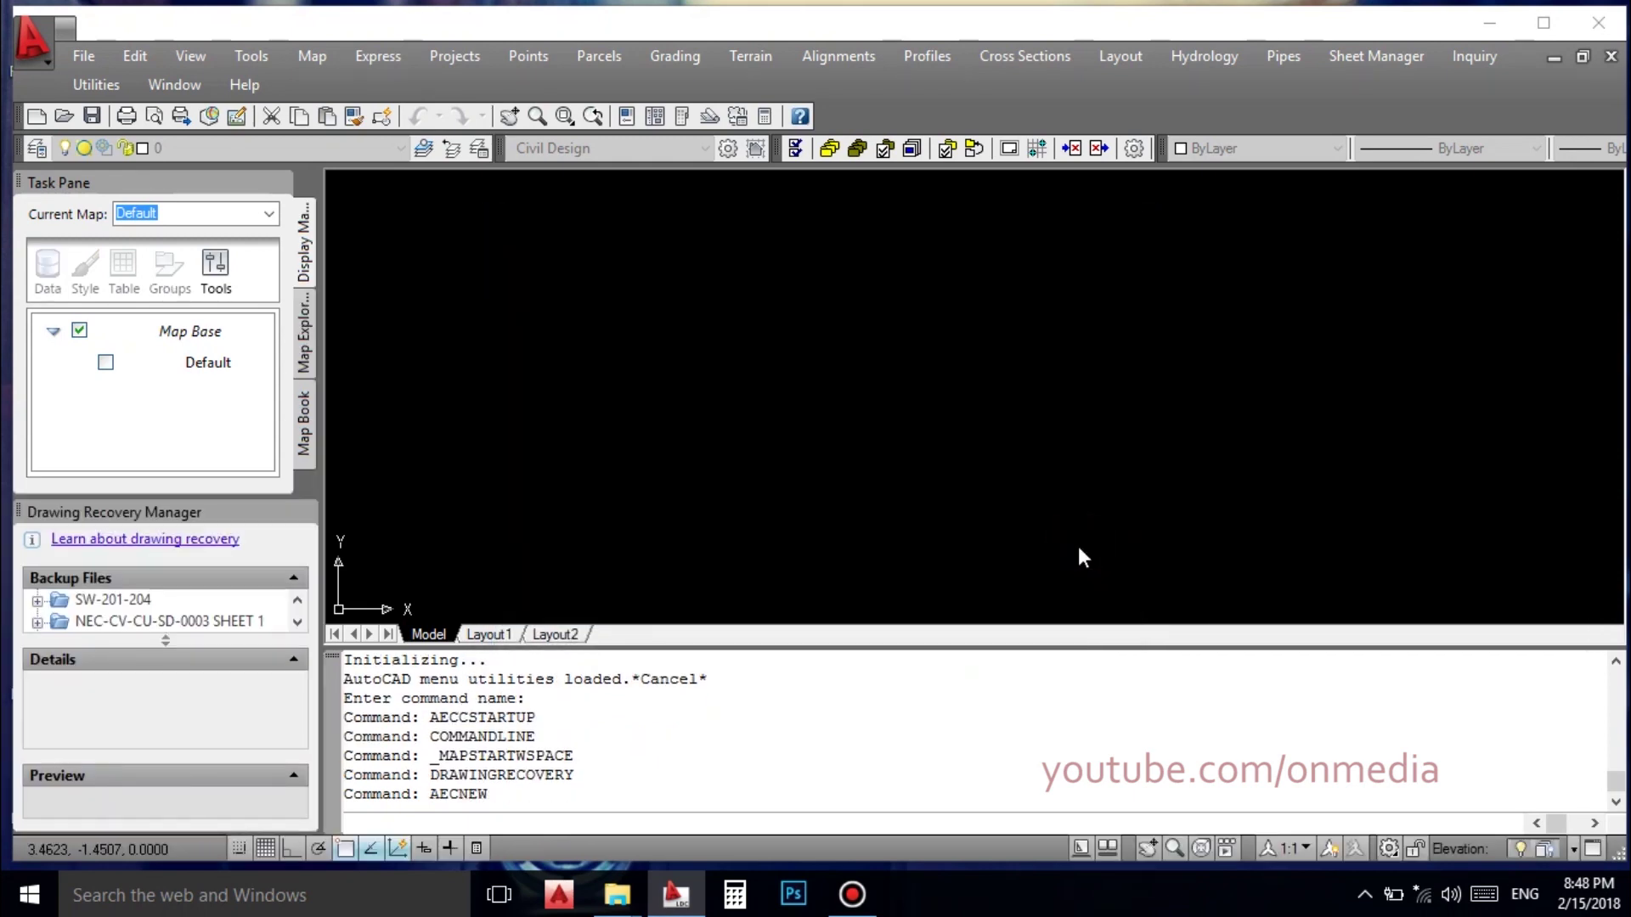
Name the new drawing 'kondotty to areacode'.
click(686, 235)
text(kondotty to areacode)
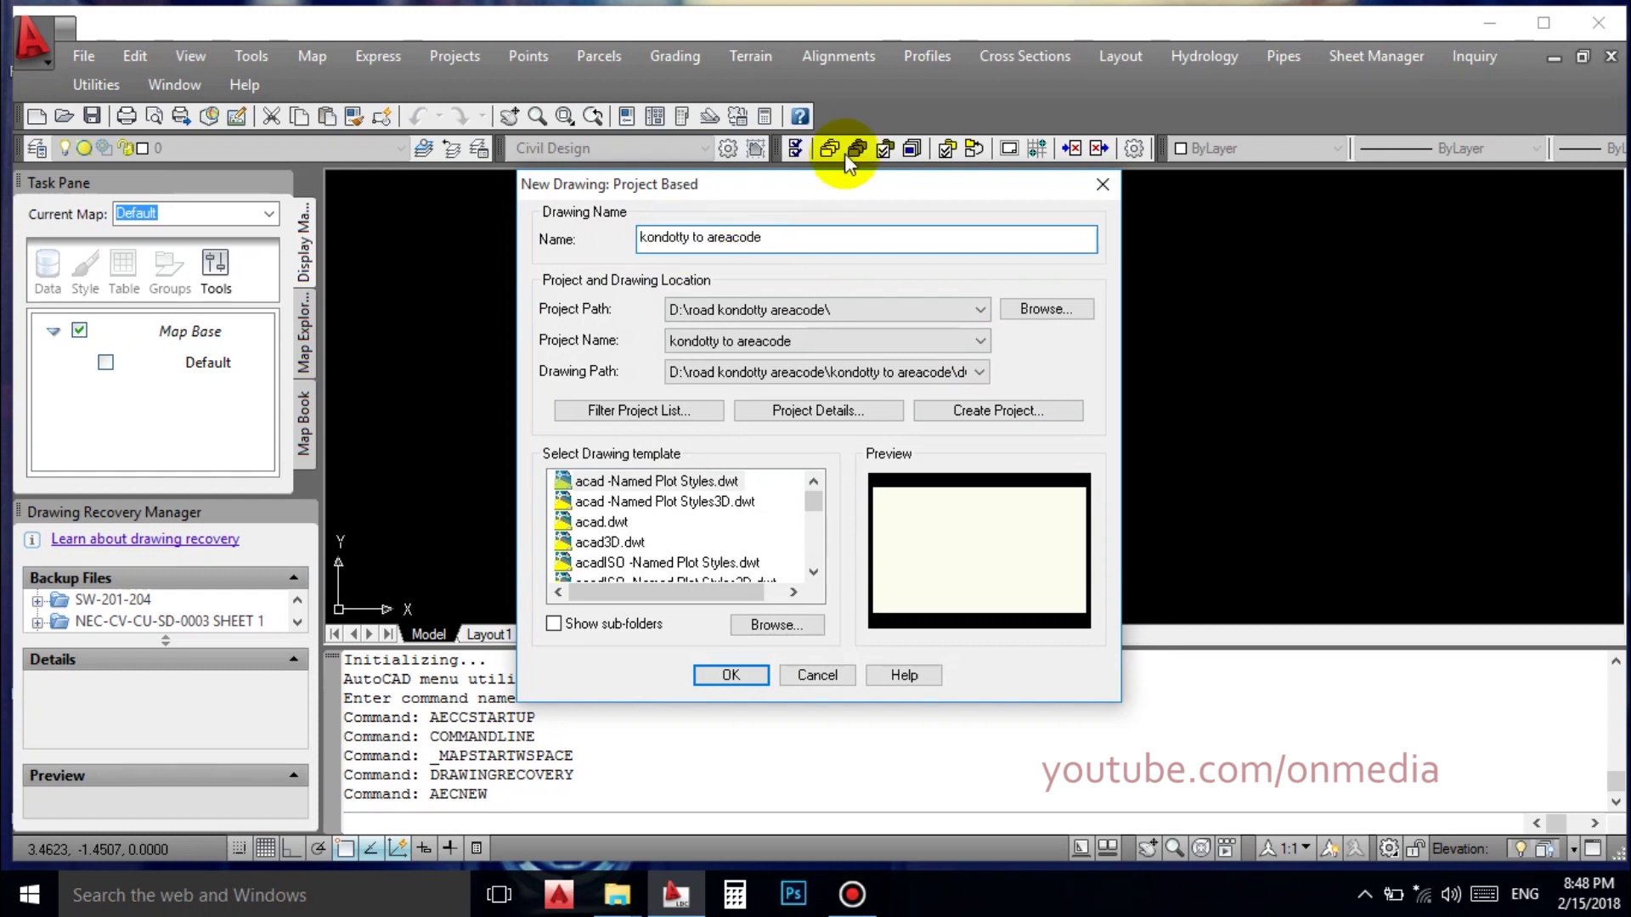
drag(819, 237, 582, 238)
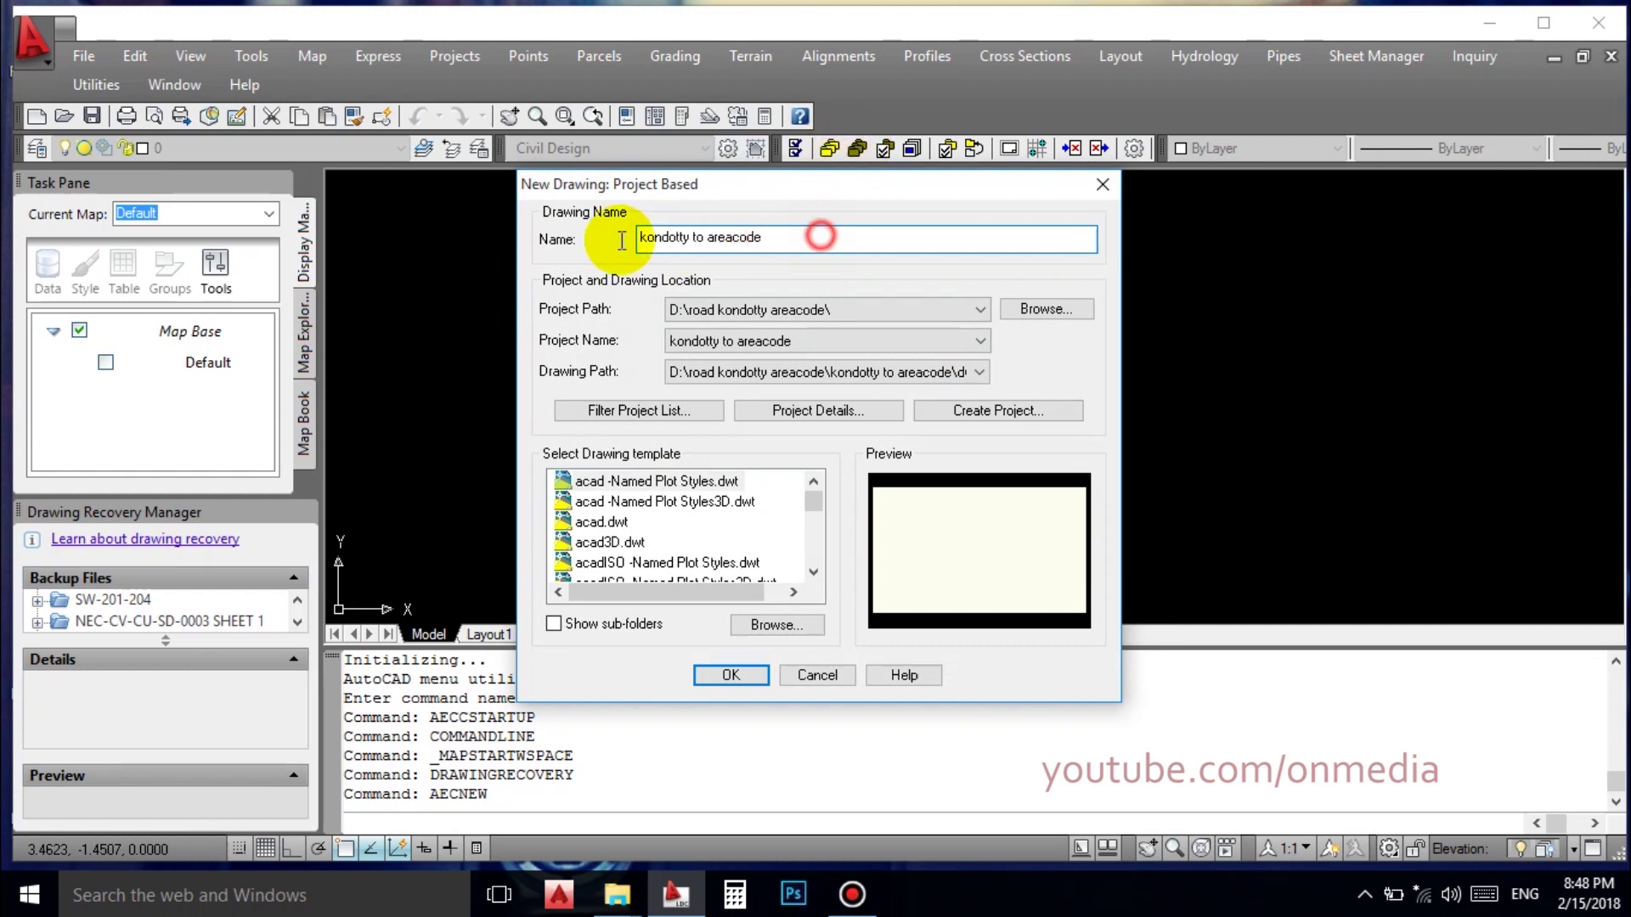
Set the project path to D:\road kondotty areacode\kondotty to areacode and start creating the project.
click(1044, 310)
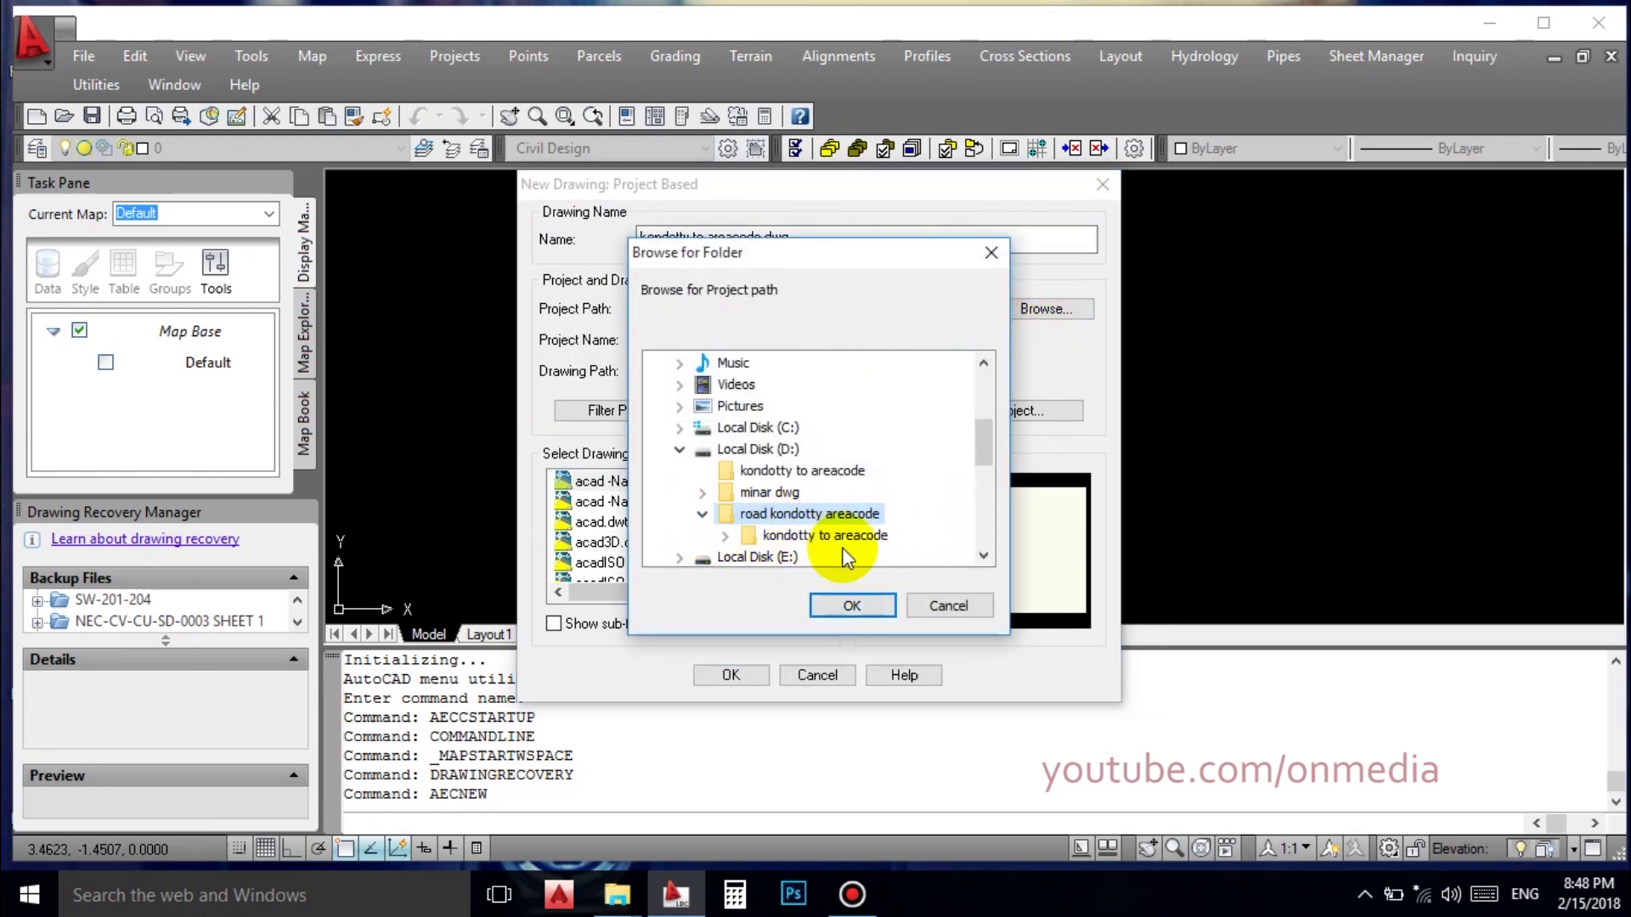
click(821, 537)
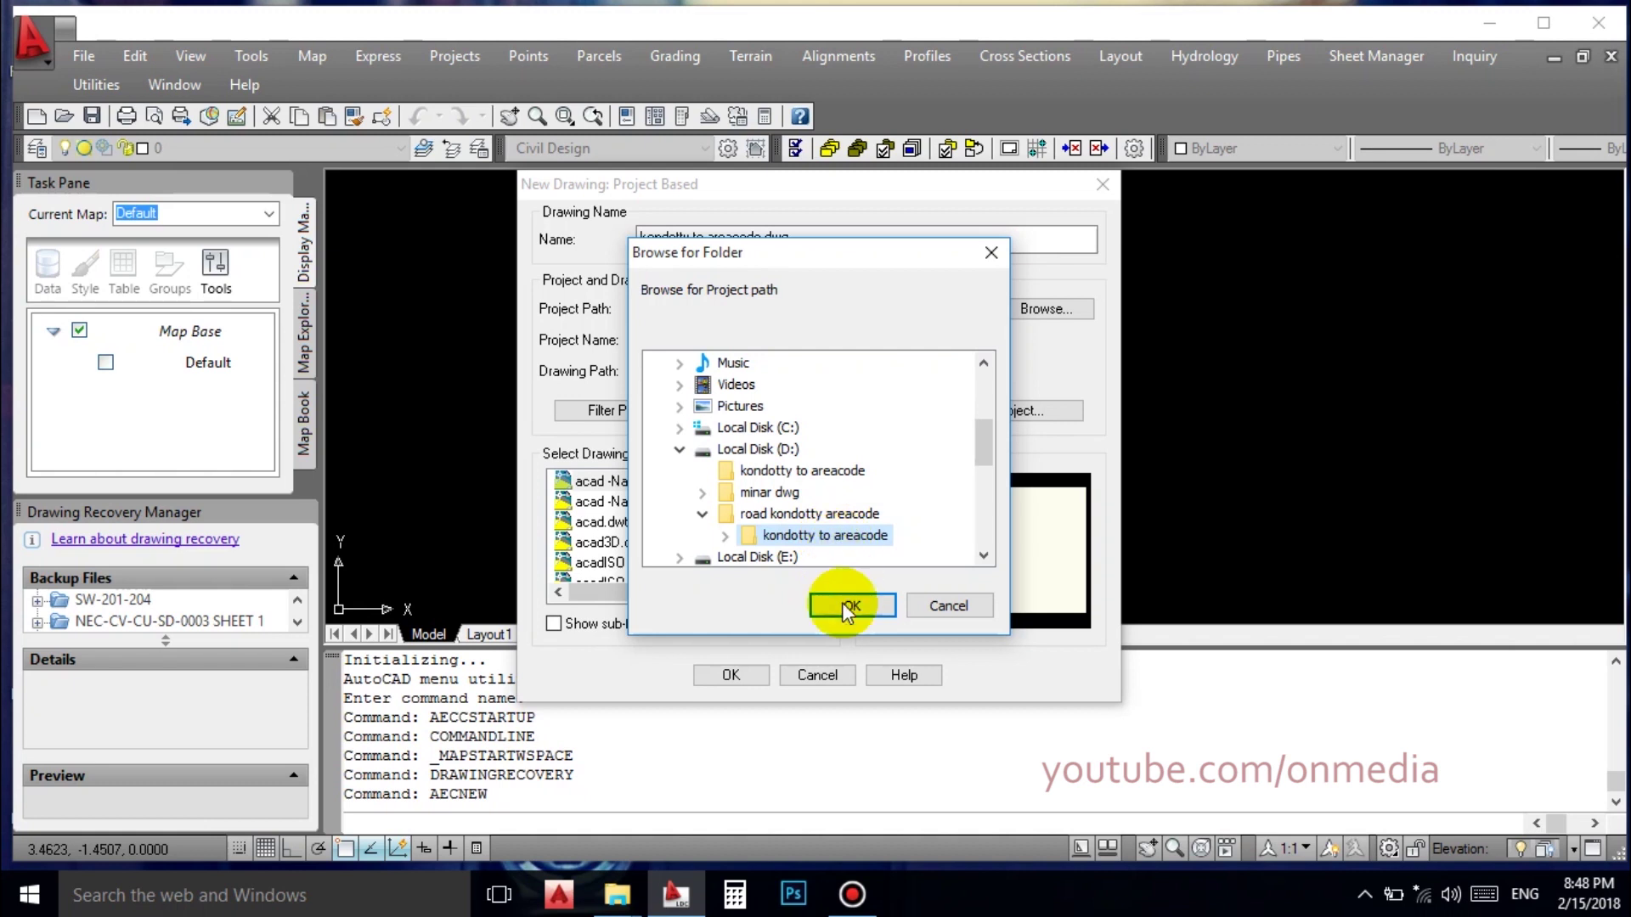
click(782, 448)
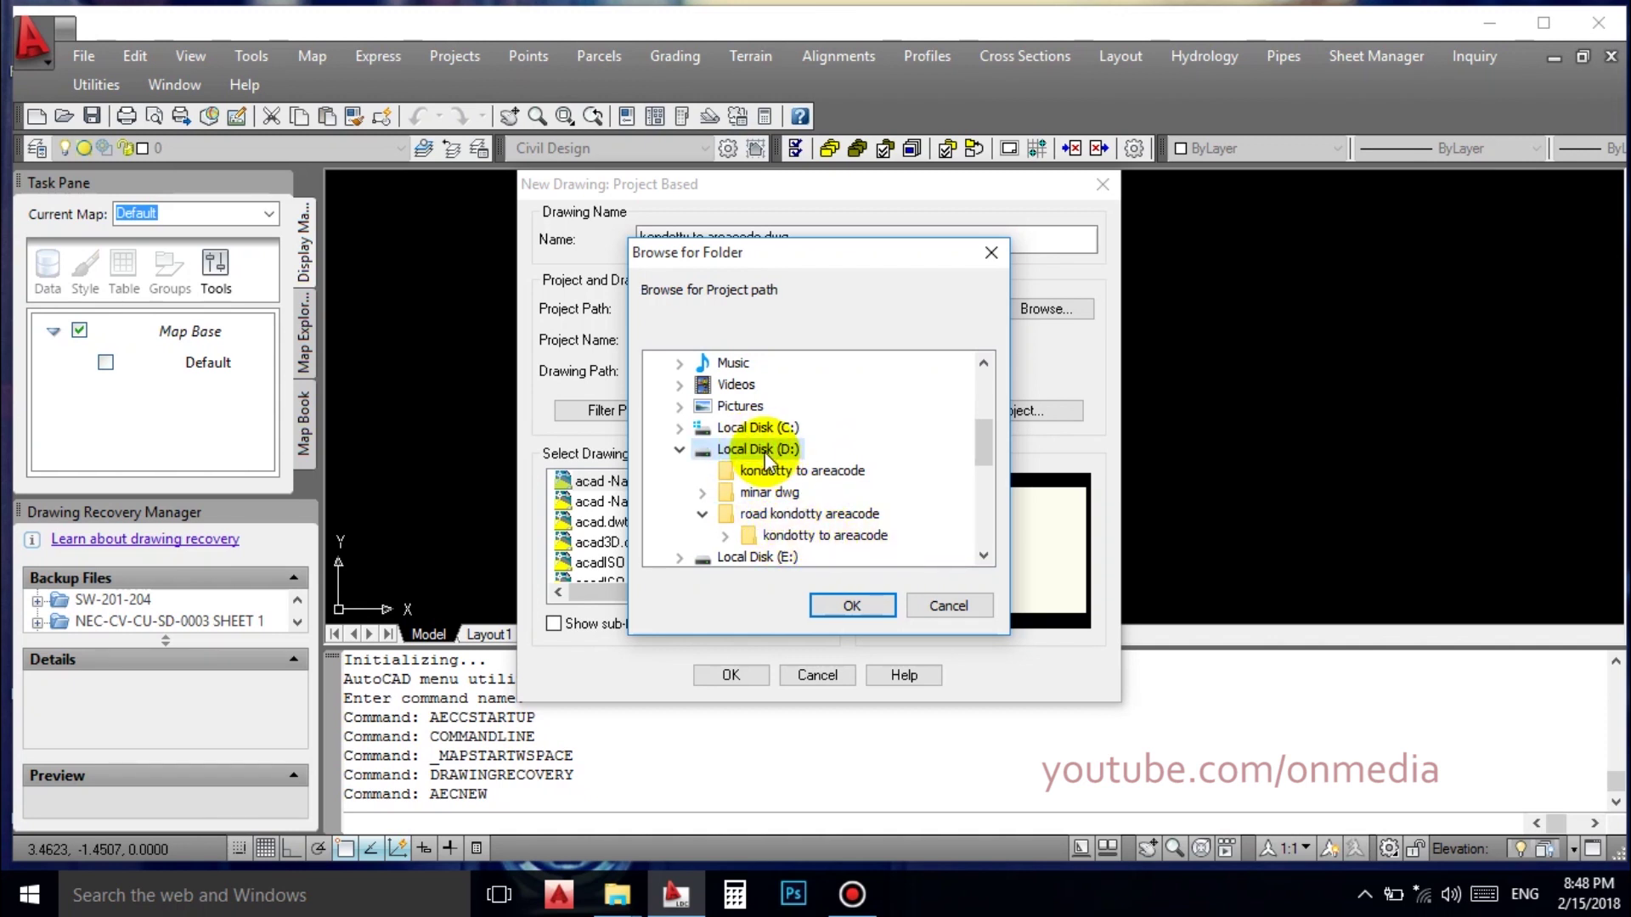
click(773, 473)
click(817, 537)
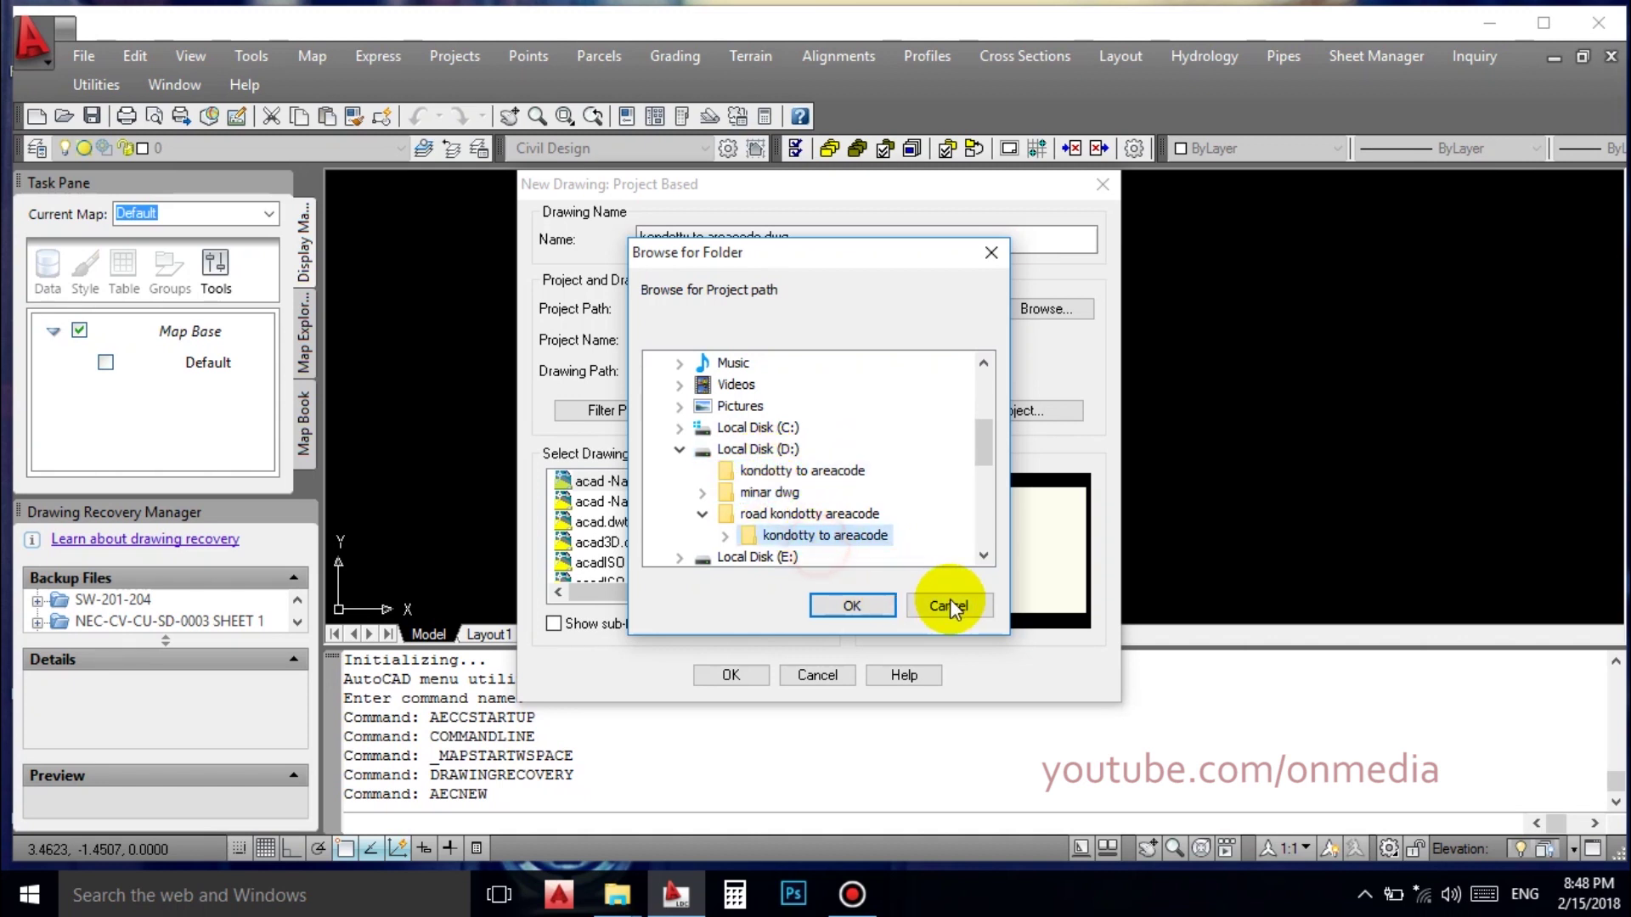
click(853, 605)
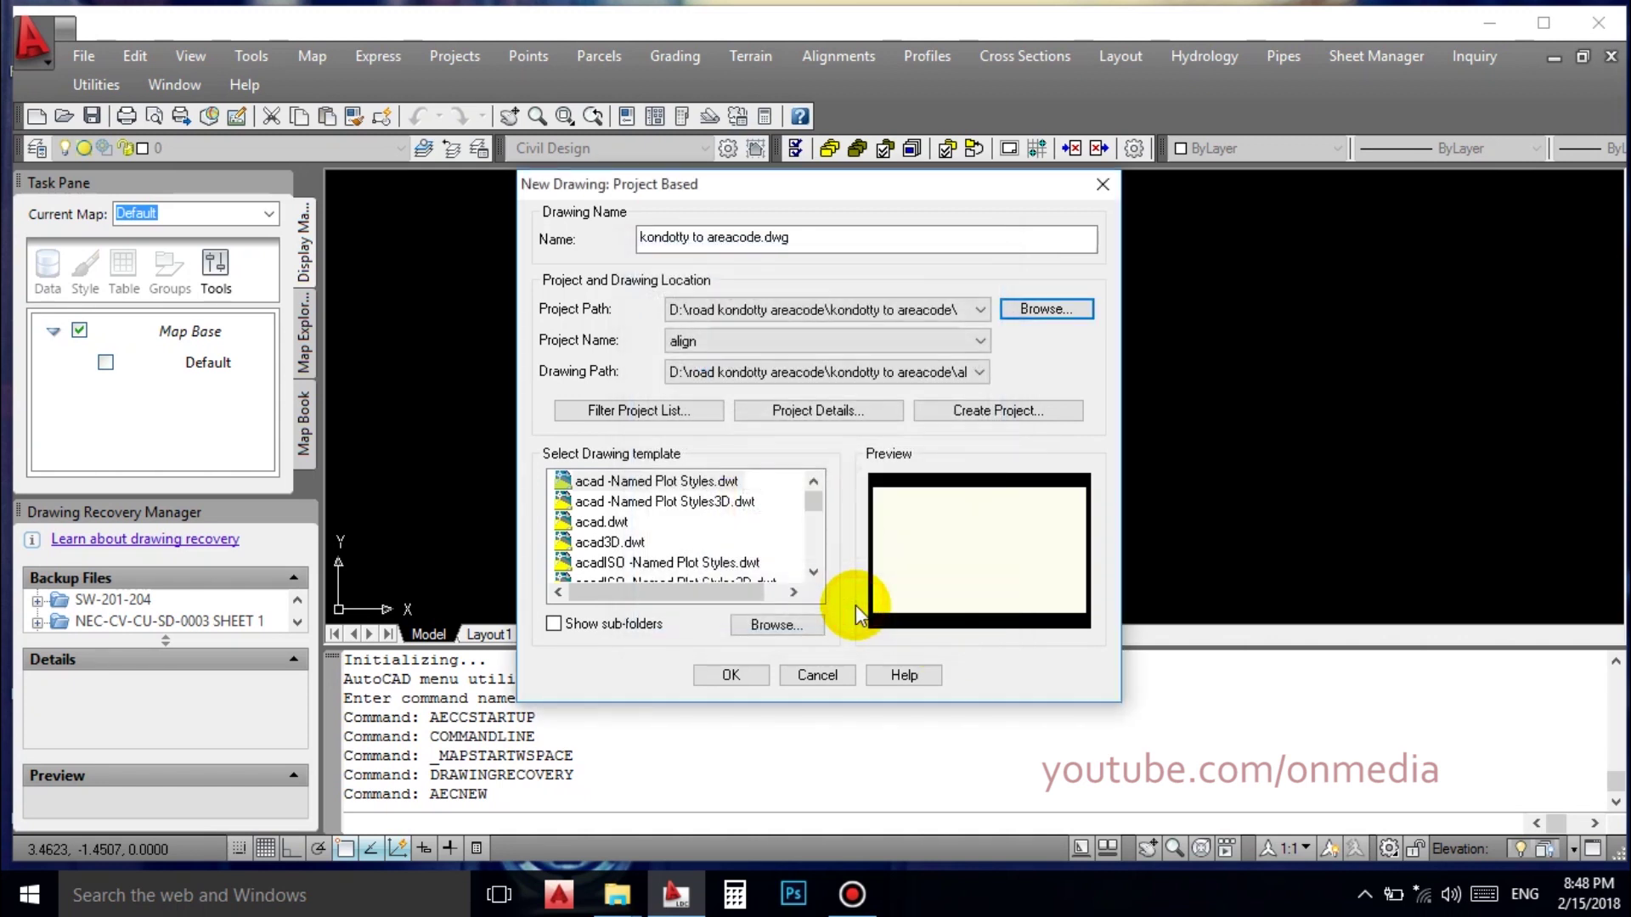
click(979, 414)
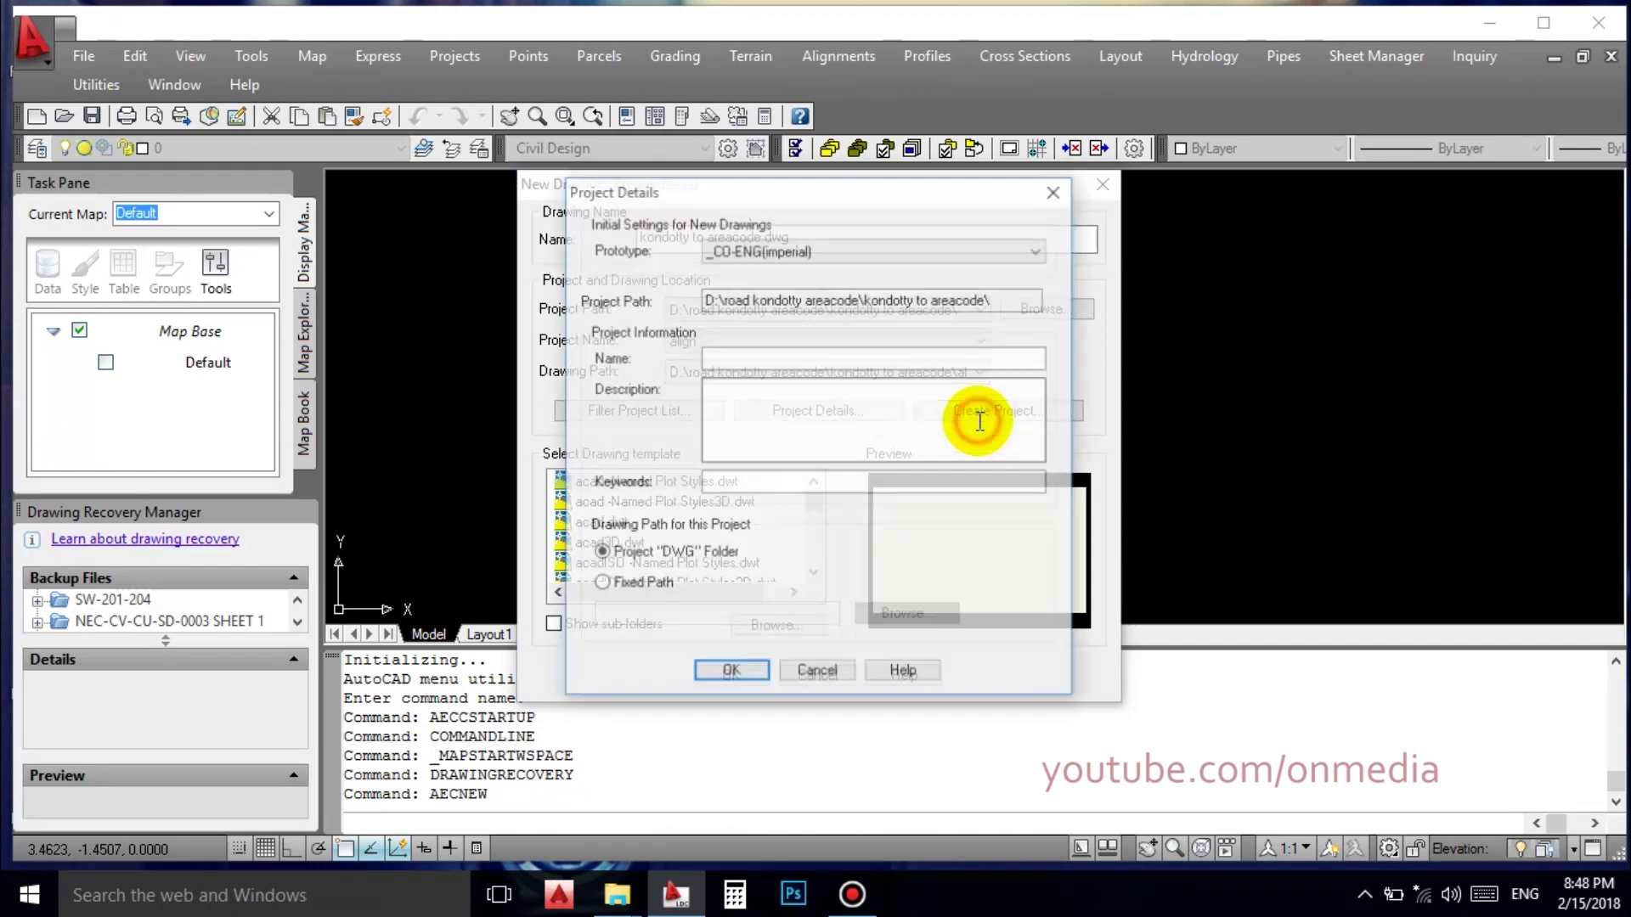
Choose the Default (Meters) prototype for the new project.
click(837, 249)
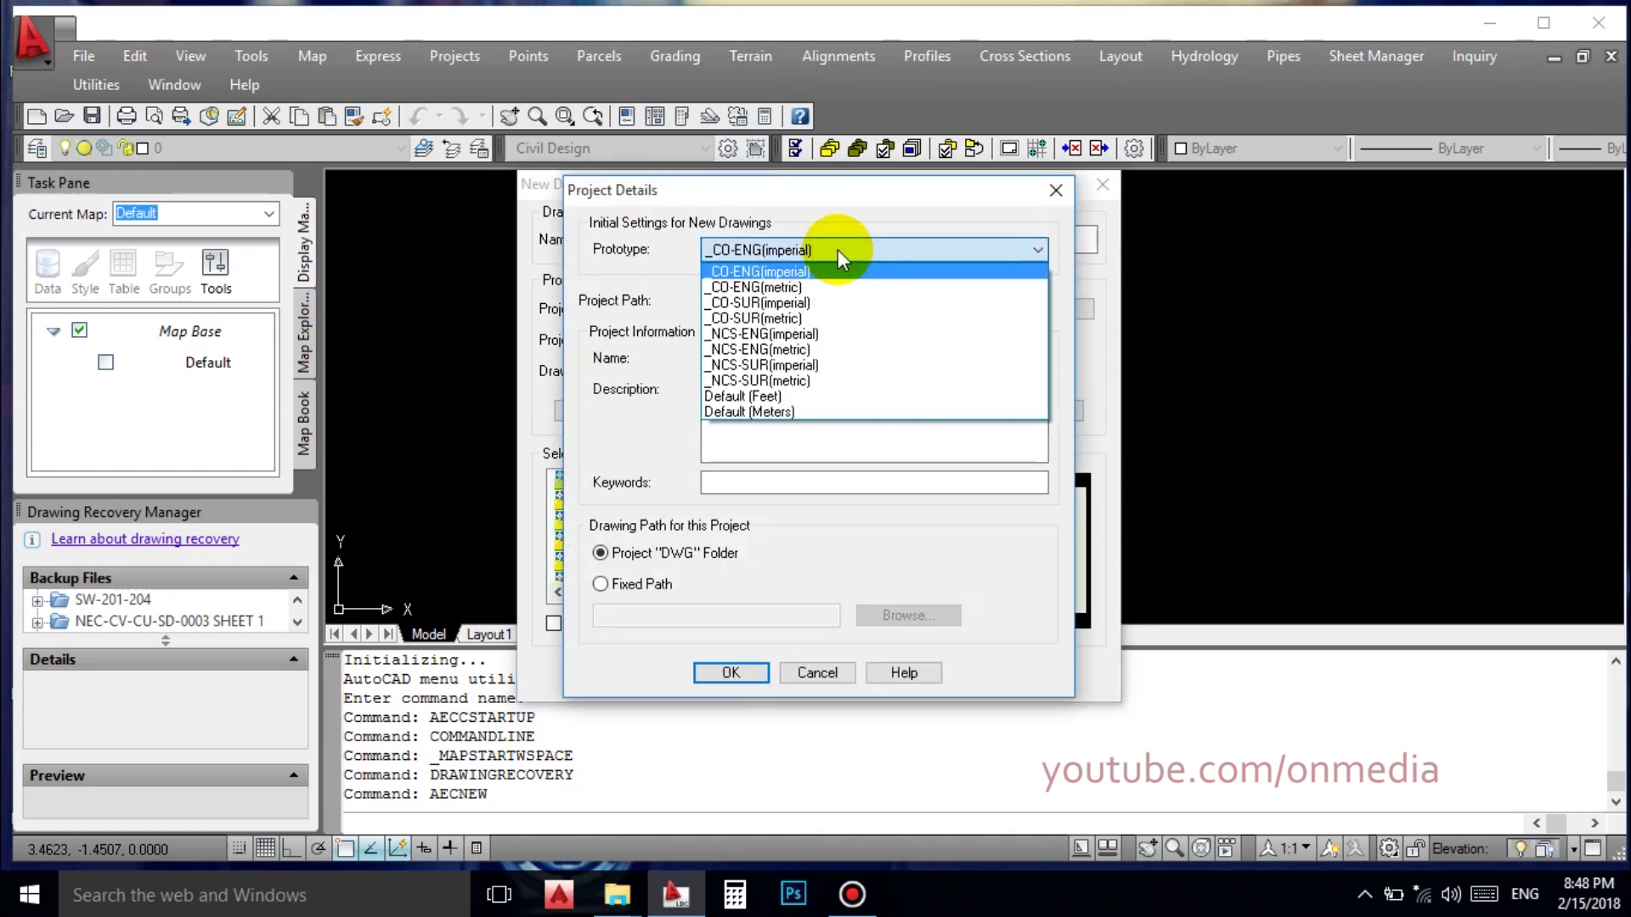
click(757, 413)
click(763, 355)
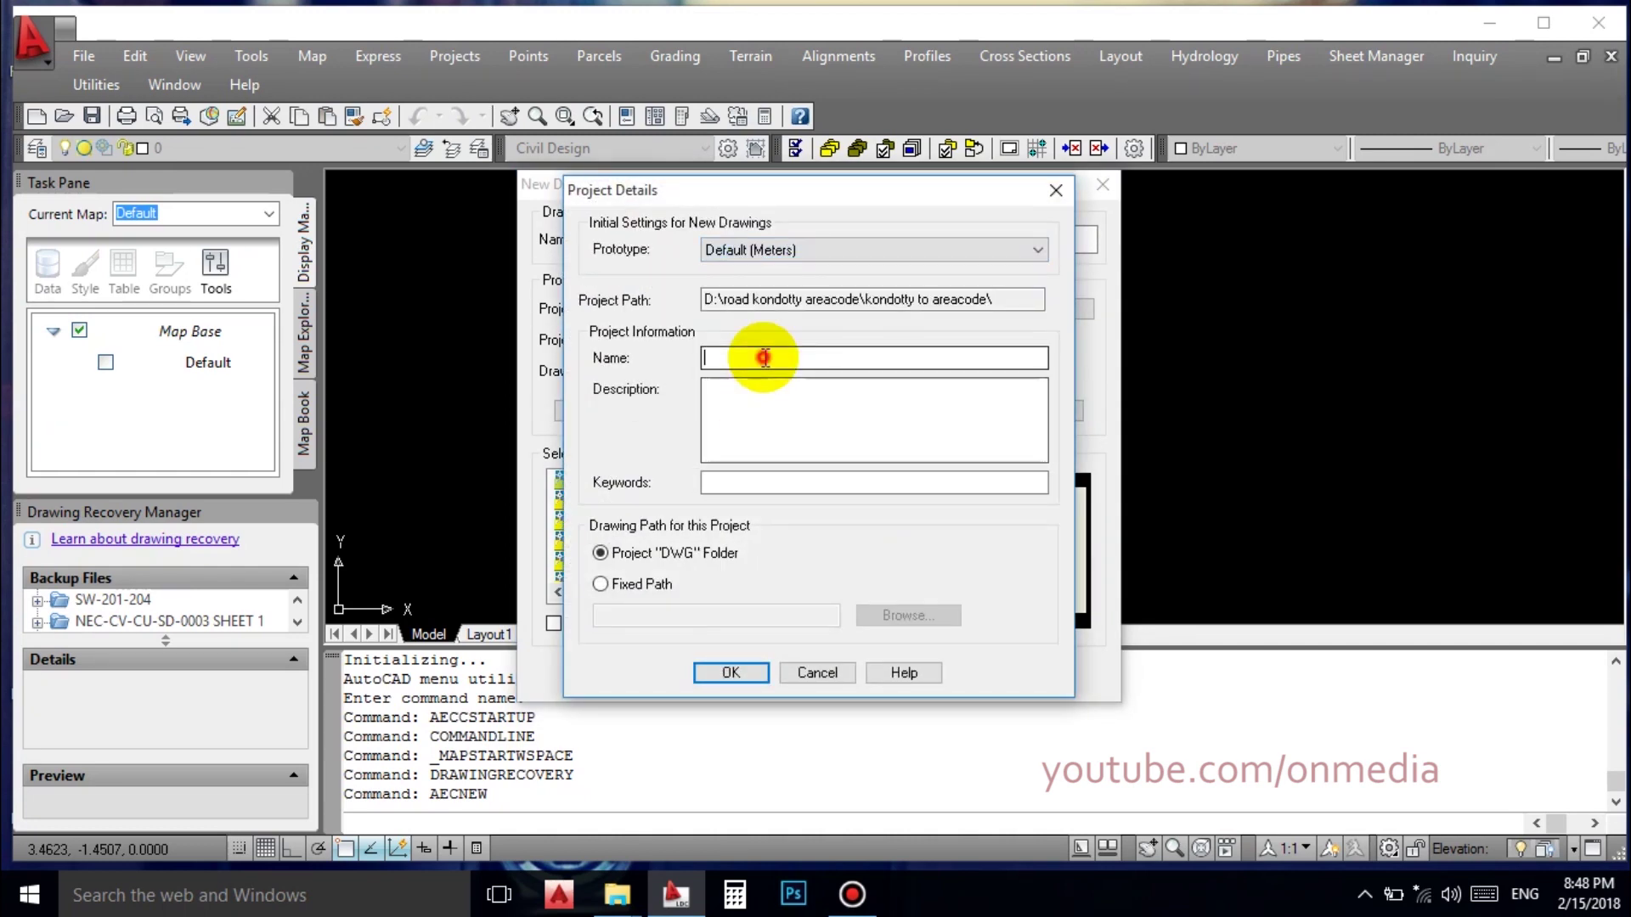
click(835, 253)
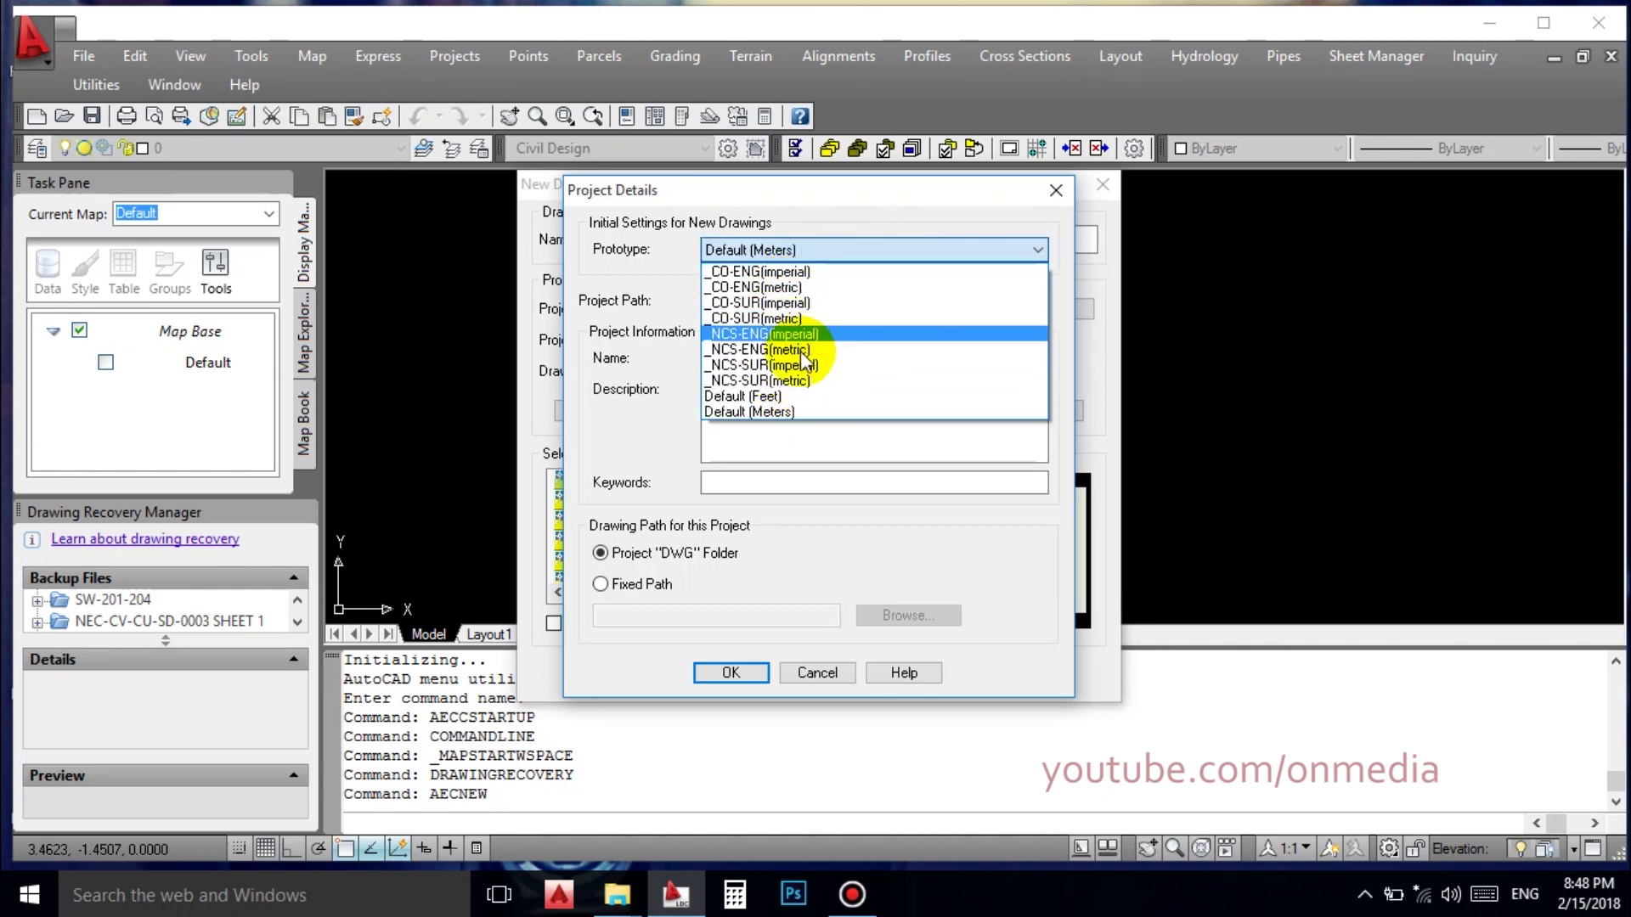
click(798, 410)
Name the project 'kondotty to areacode' and create the drawing in it.
click(792, 360)
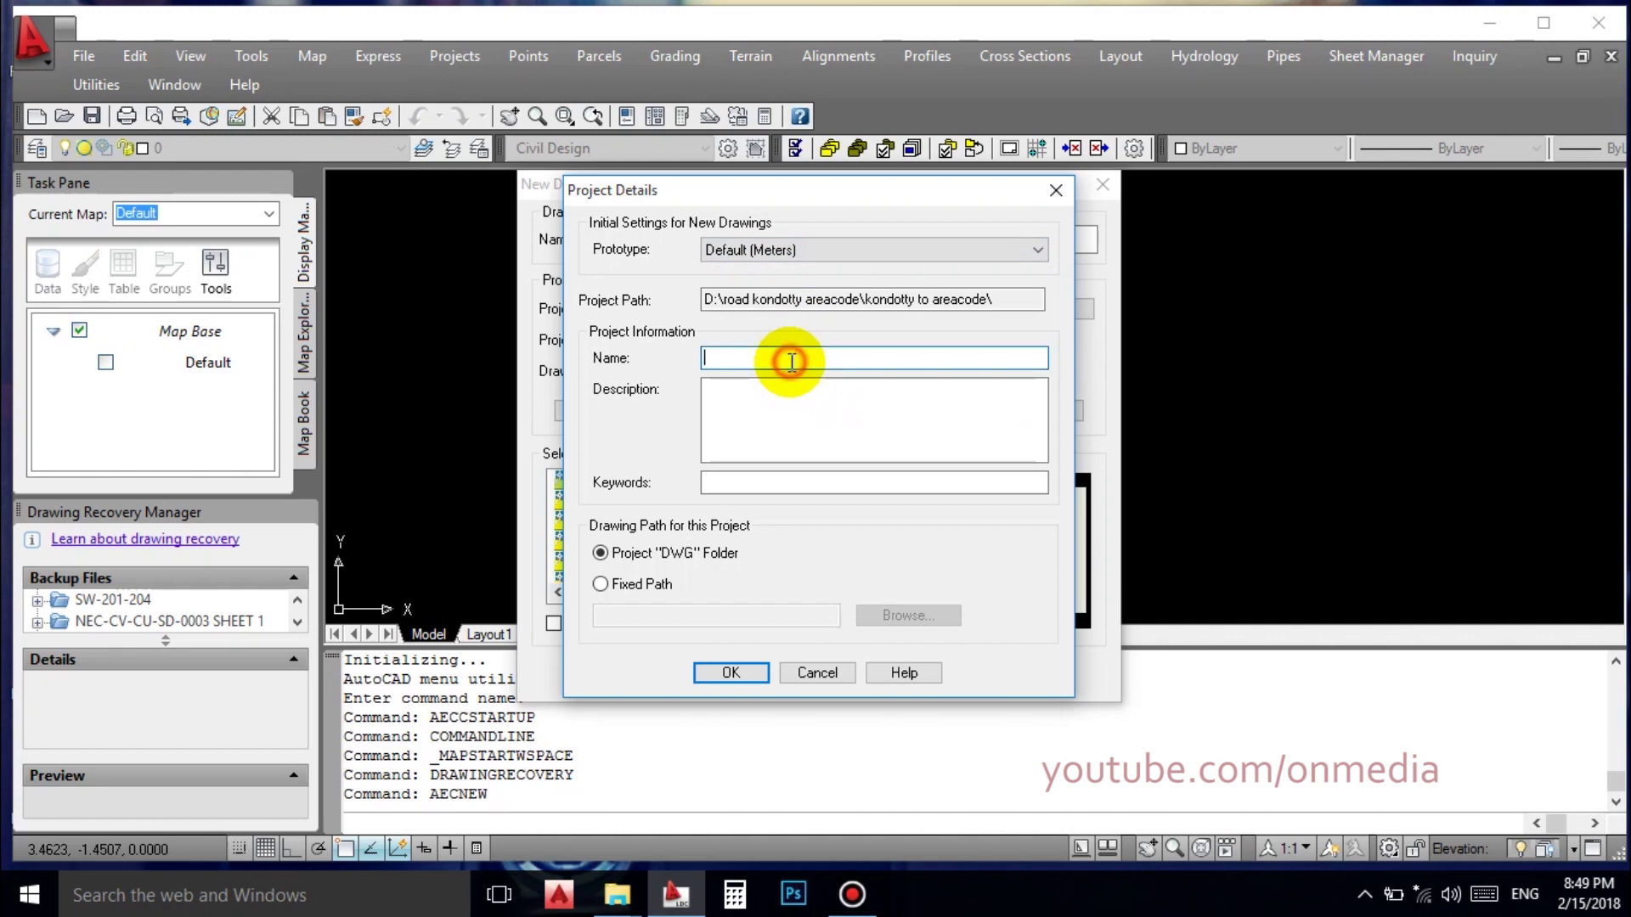
text(kondotty to areacode)
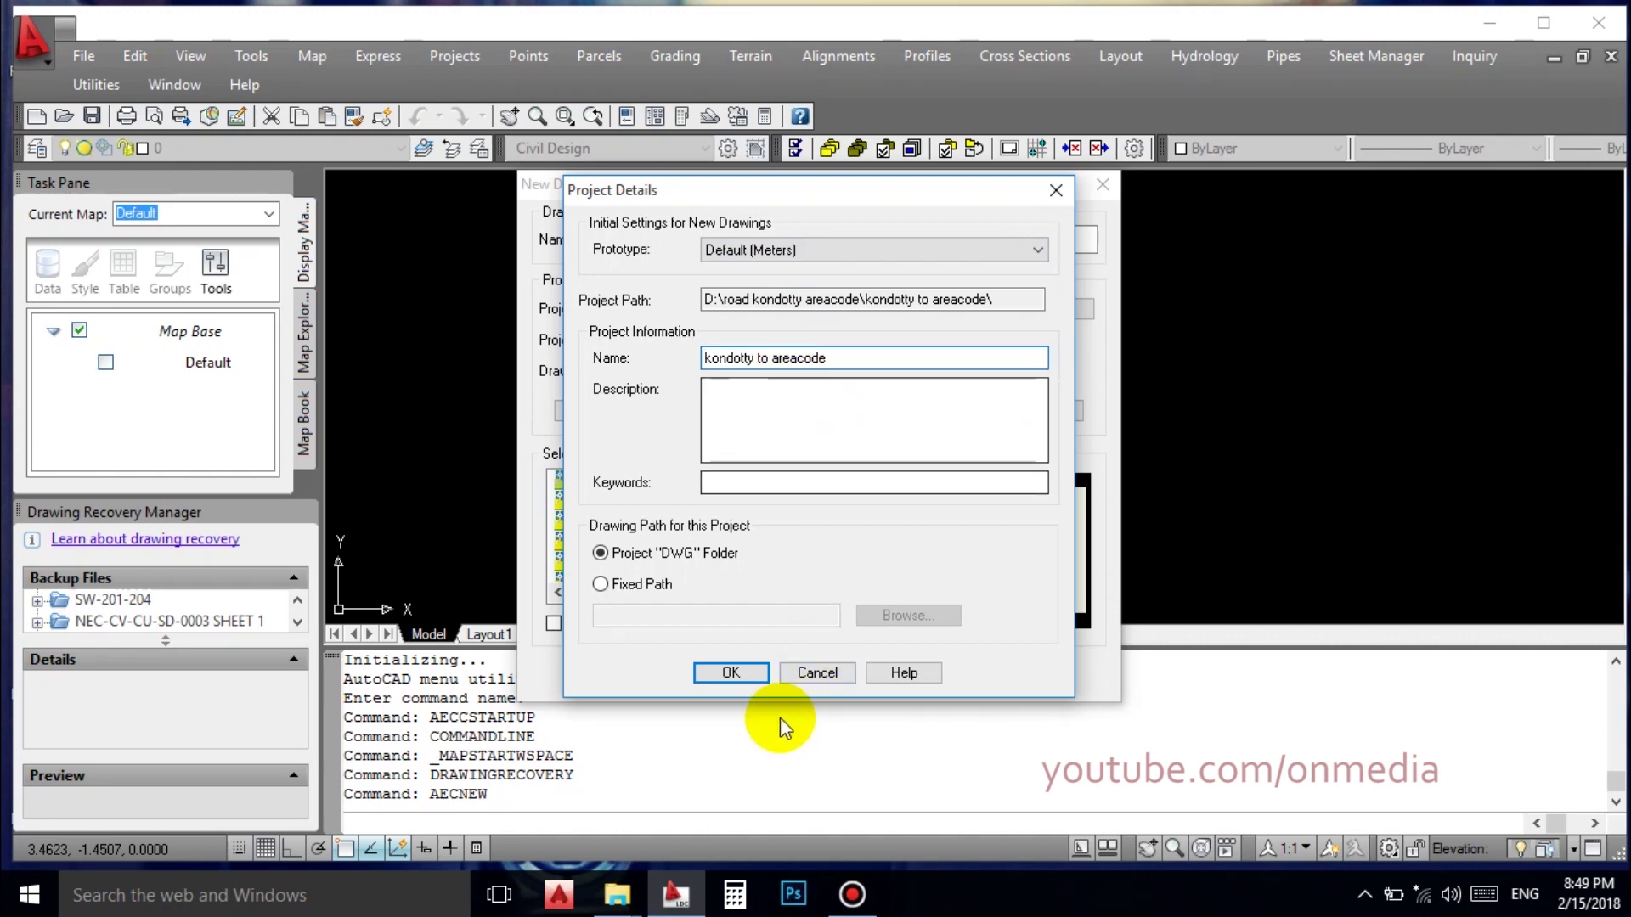
click(730, 672)
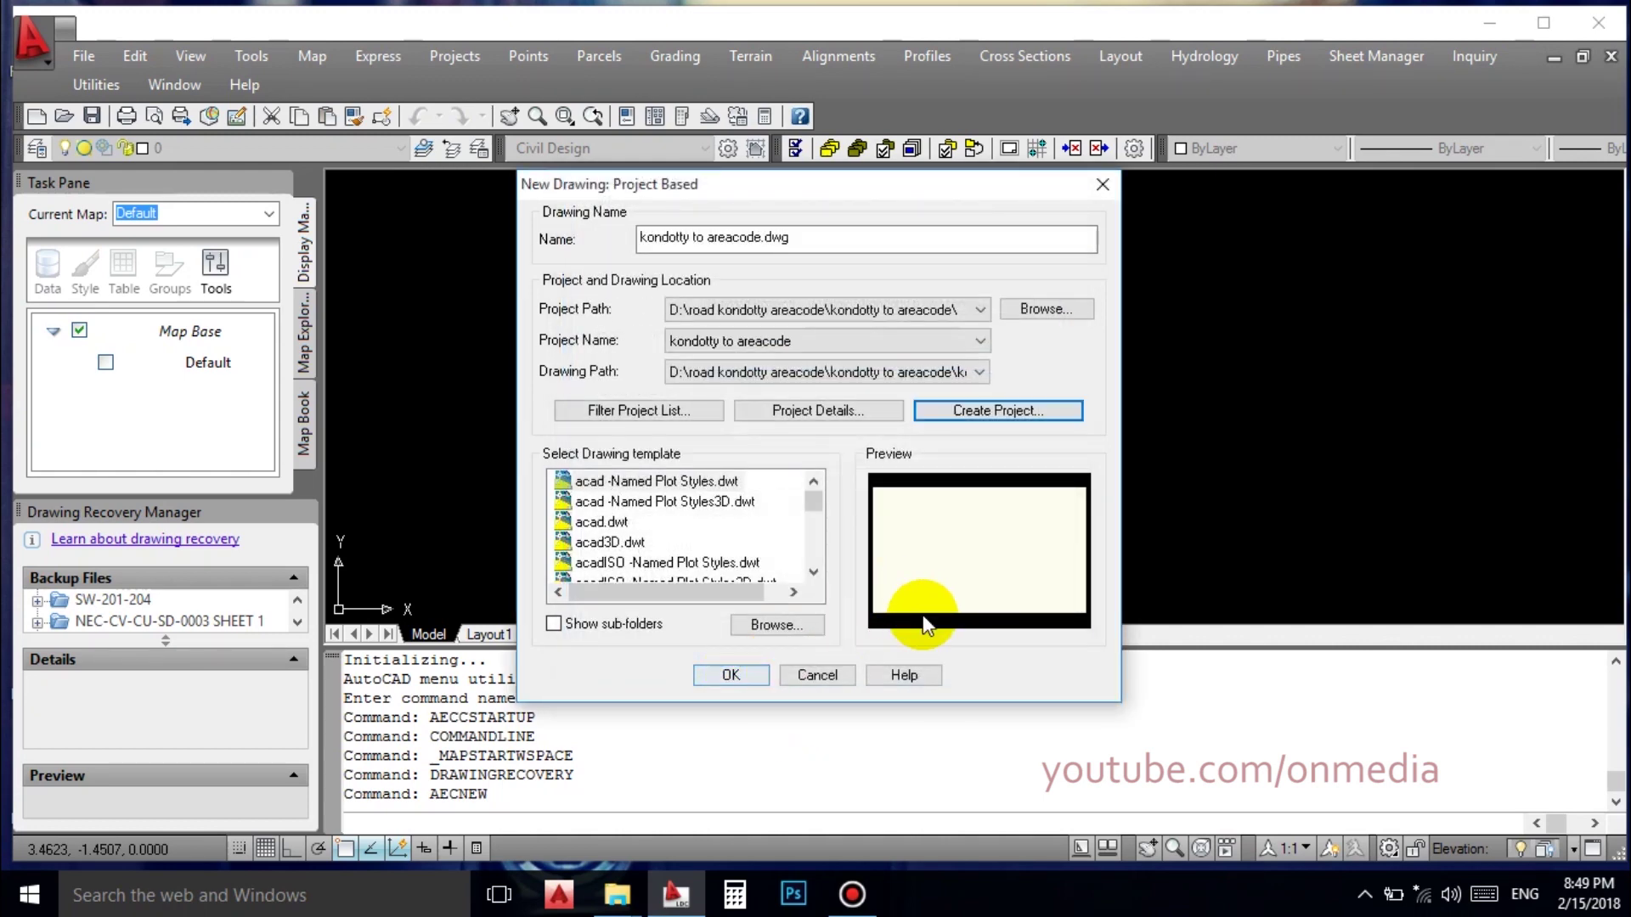
click(759, 678)
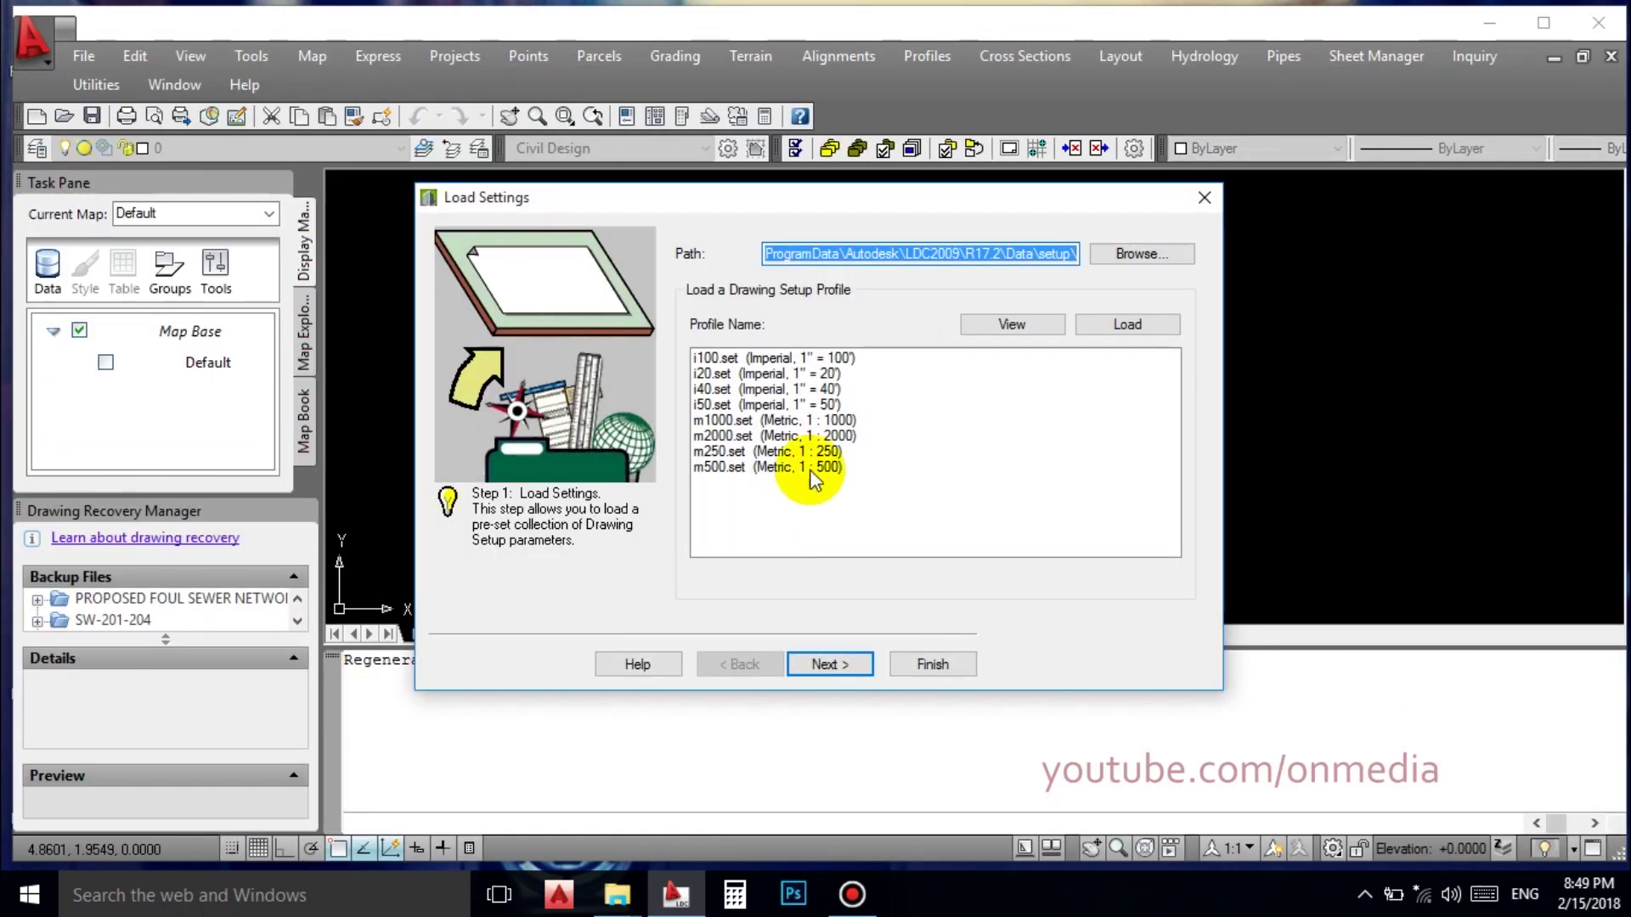
Apply the m2000.set profile with 1:2000 horizontal, 1:200 vertical scale and a 594 x 841 sheet.
click(820, 435)
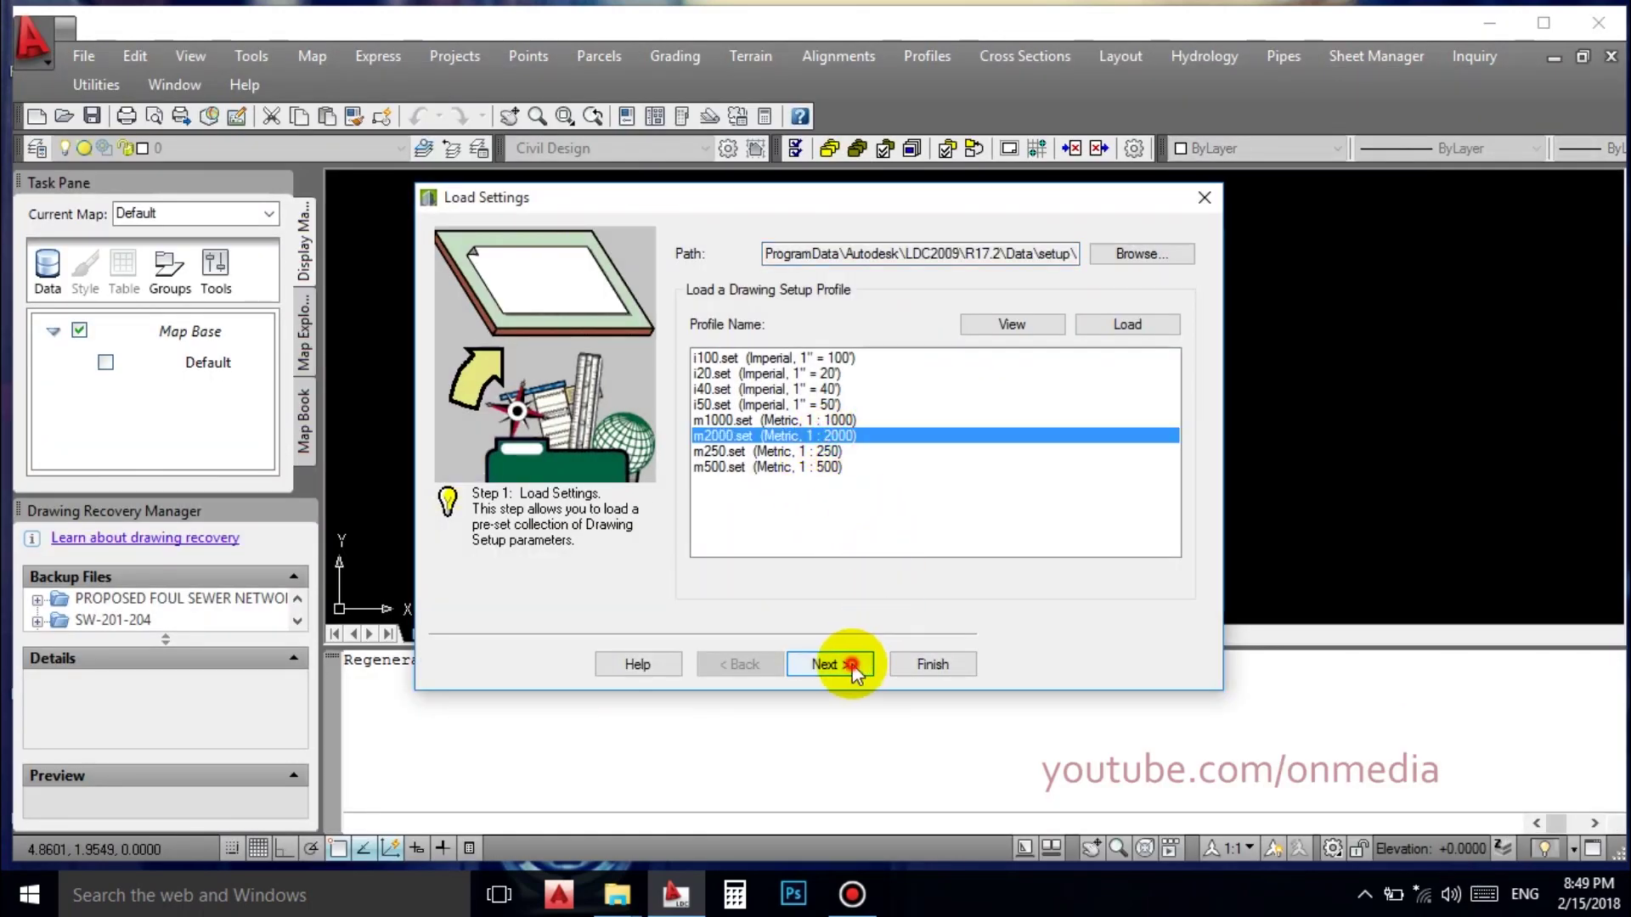
click(850, 664)
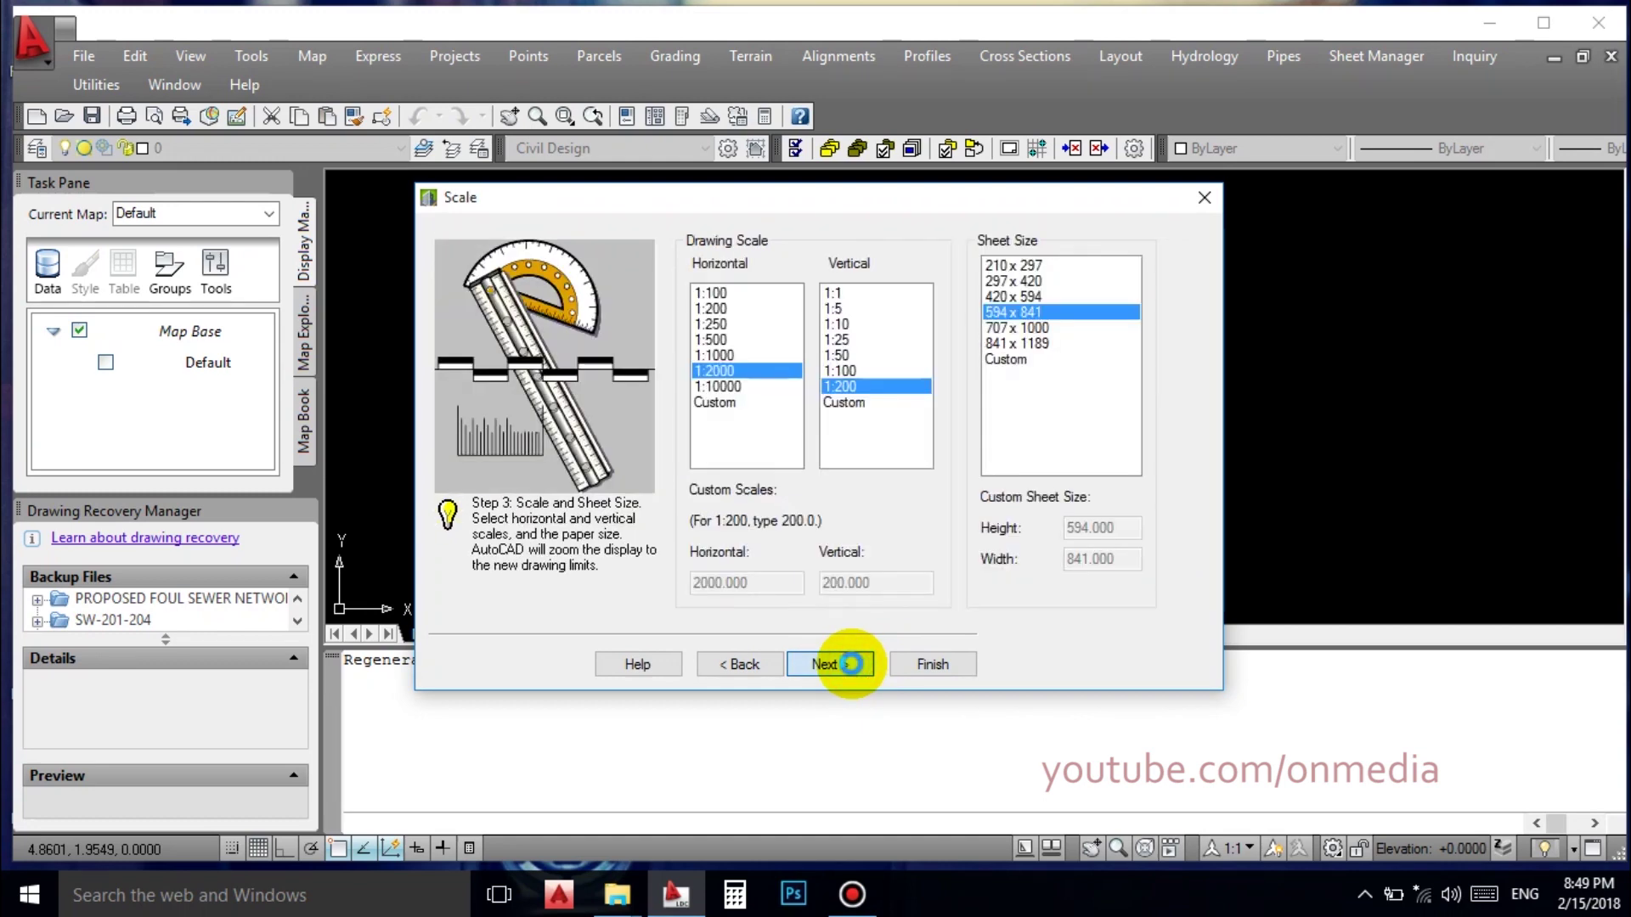
click(850, 664)
click(935, 665)
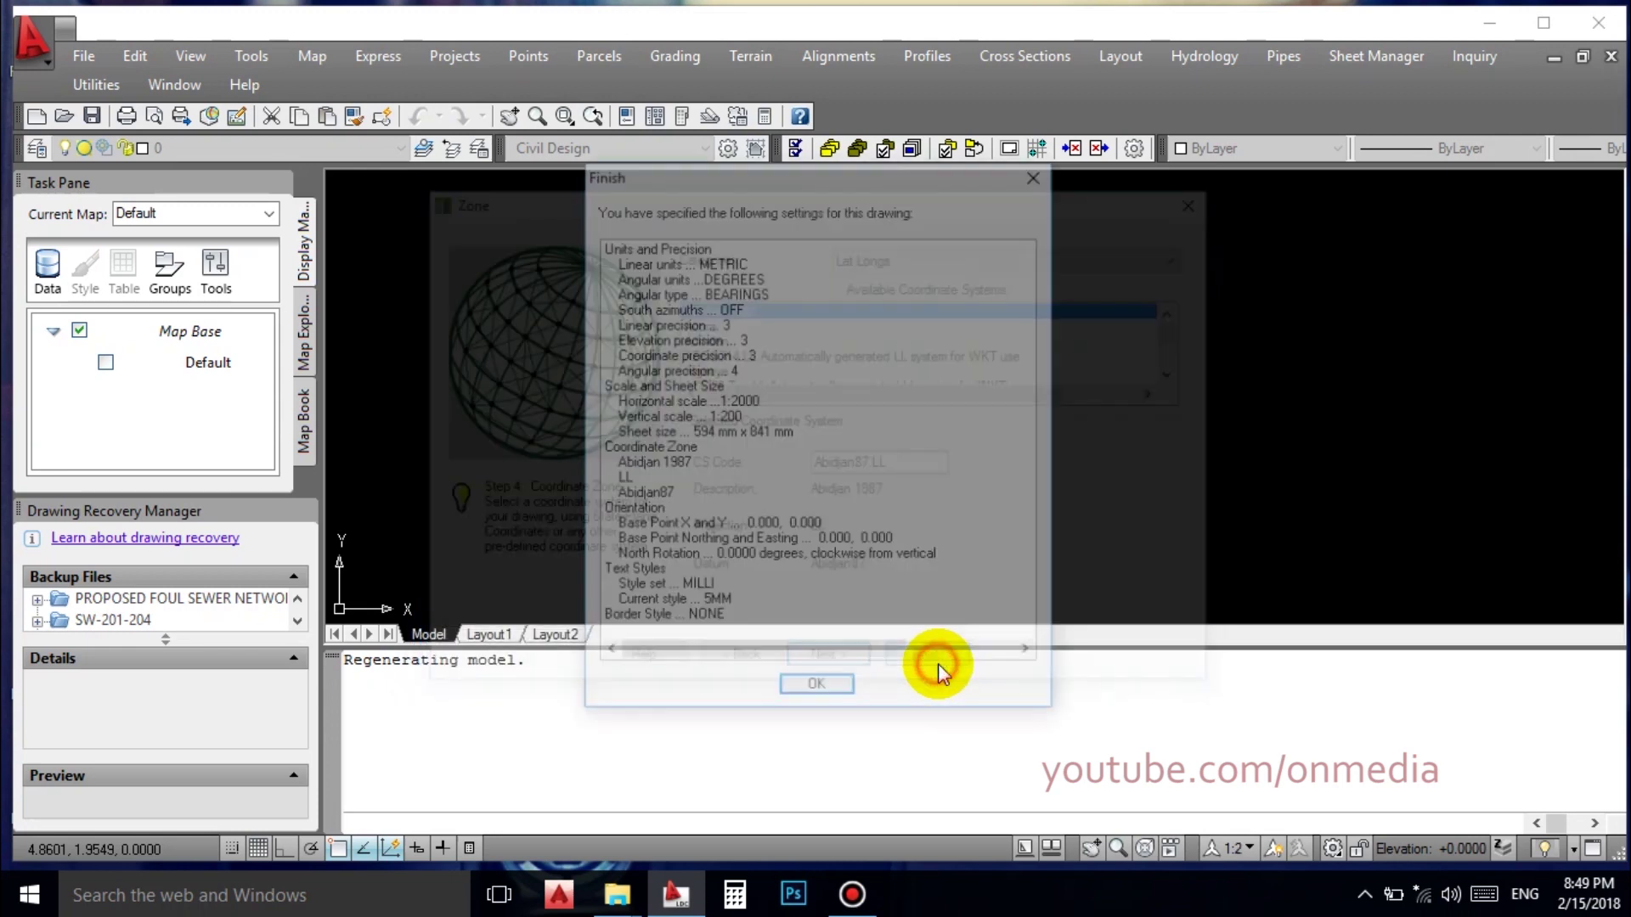
click(817, 689)
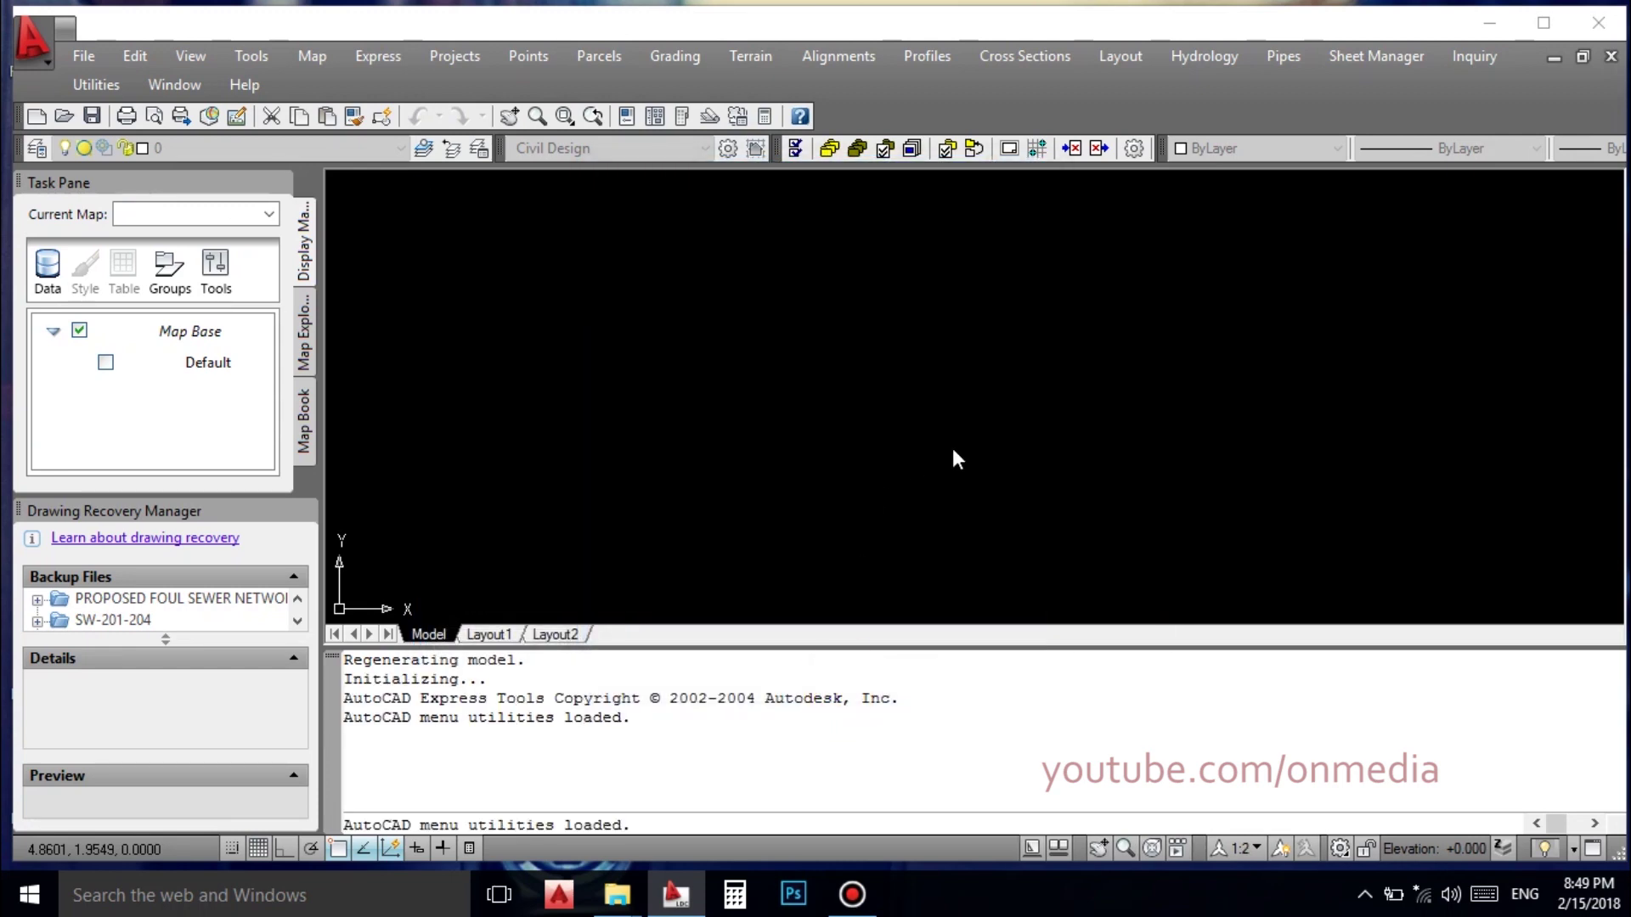
Confirm creating the point database, then drag window selections on the empty canvas.
click(788, 535)
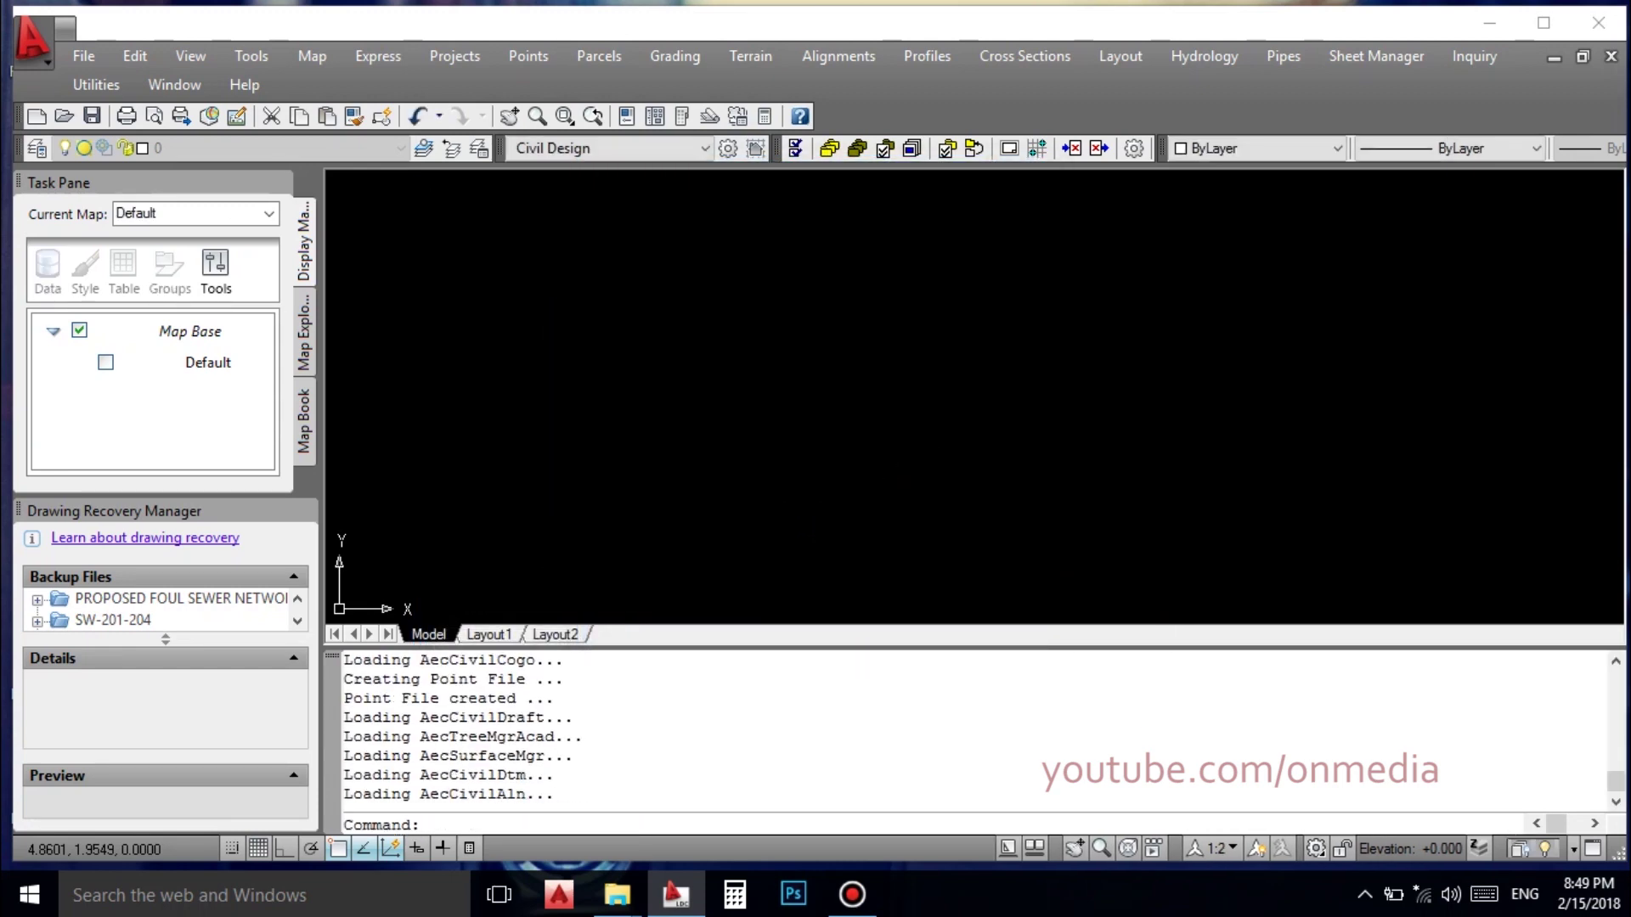
drag(1104, 332, 841, 437)
drag(1091, 385, 834, 421)
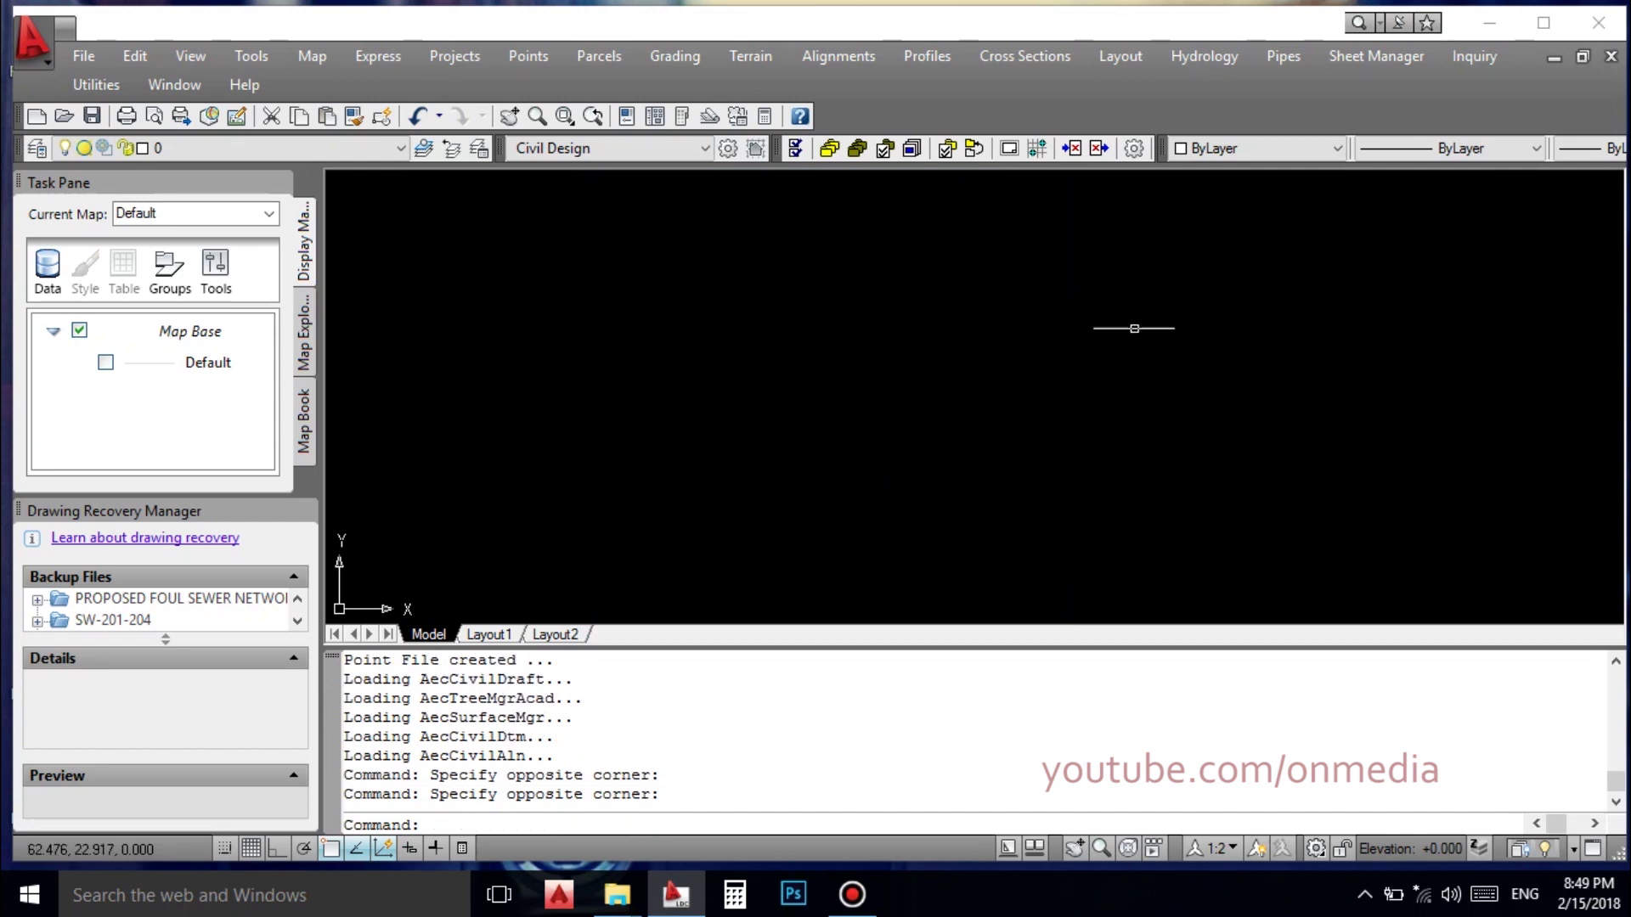
drag(1333, 234, 734, 421)
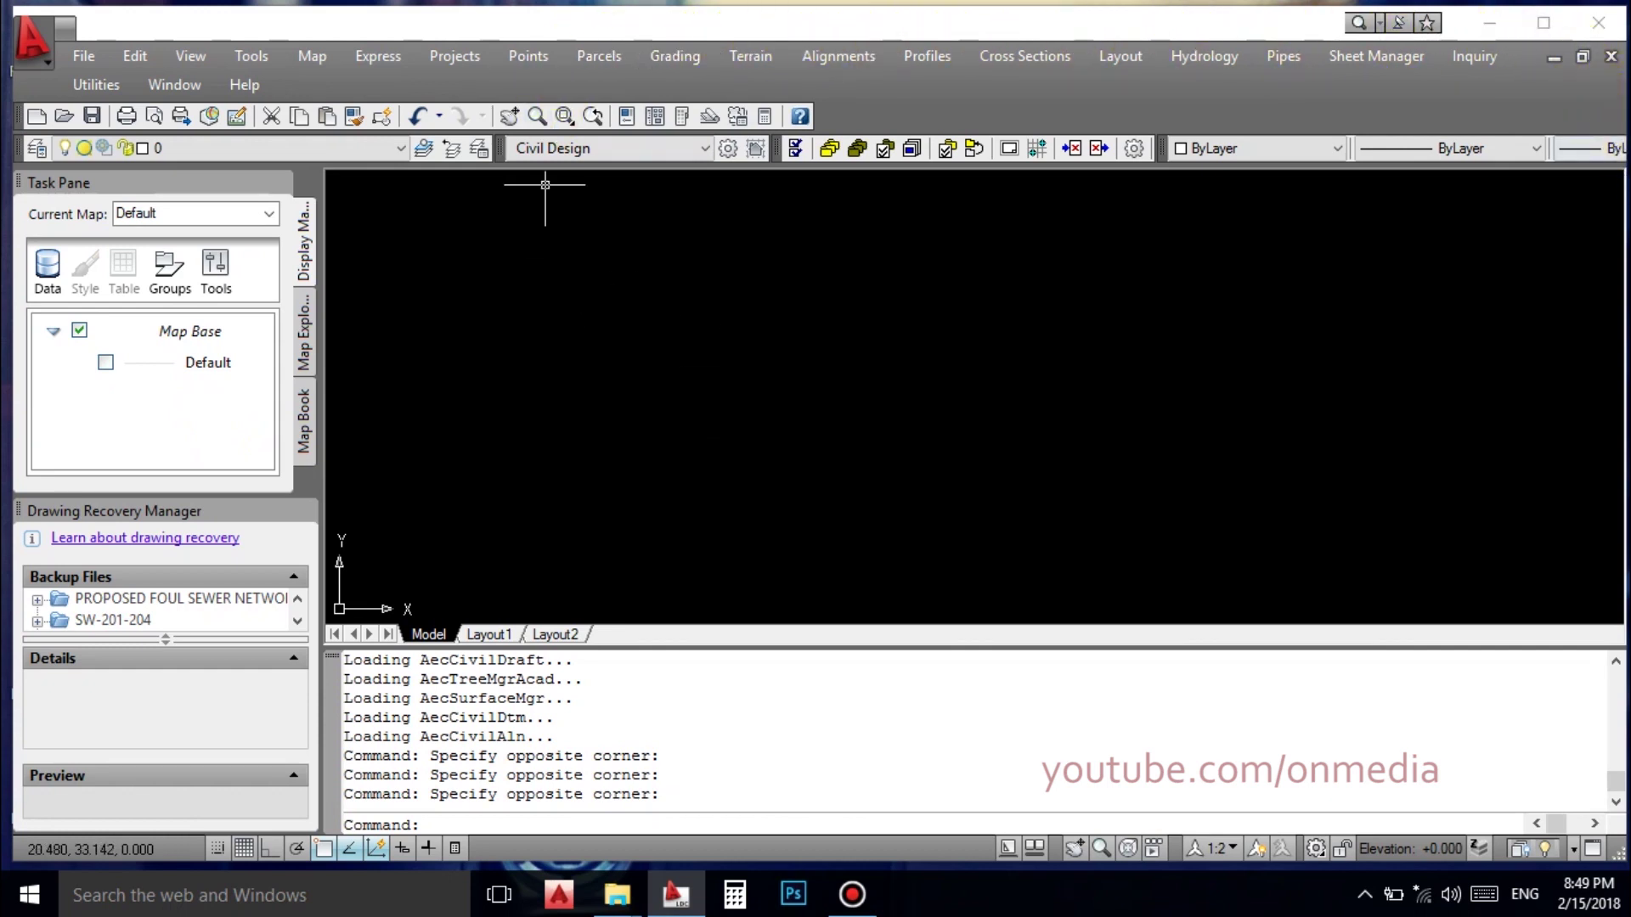
Click around the workspace, ending with File Explorer open at This PC.
click(1302, 321)
click(1146, 325)
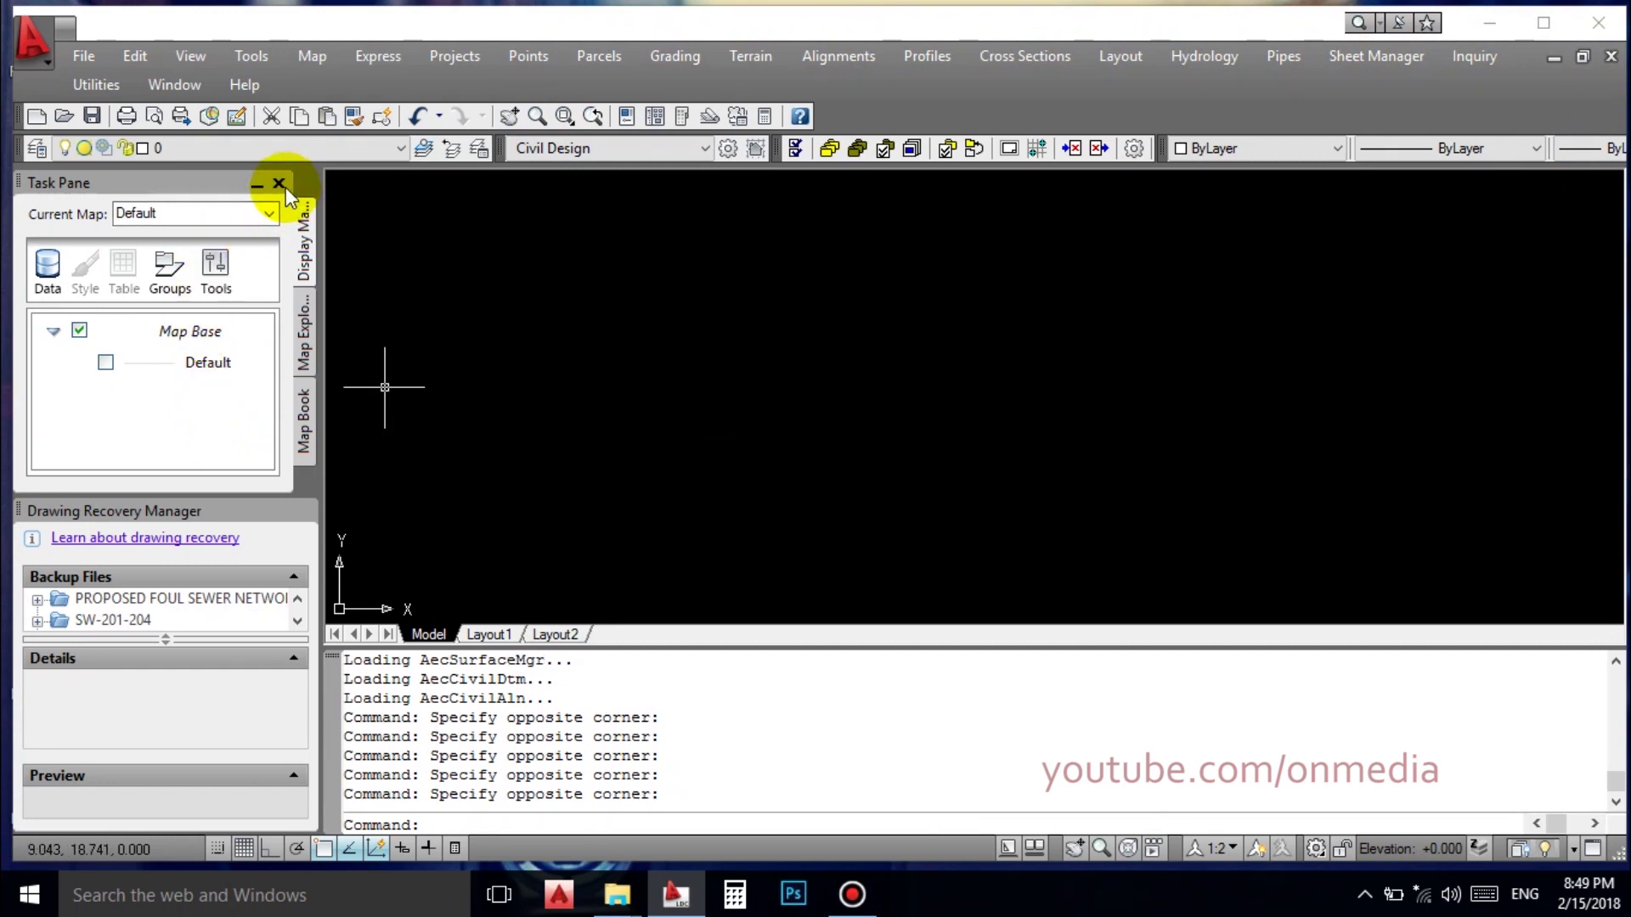
click(631, 422)
click(1086, 234)
click(887, 354)
click(1098, 279)
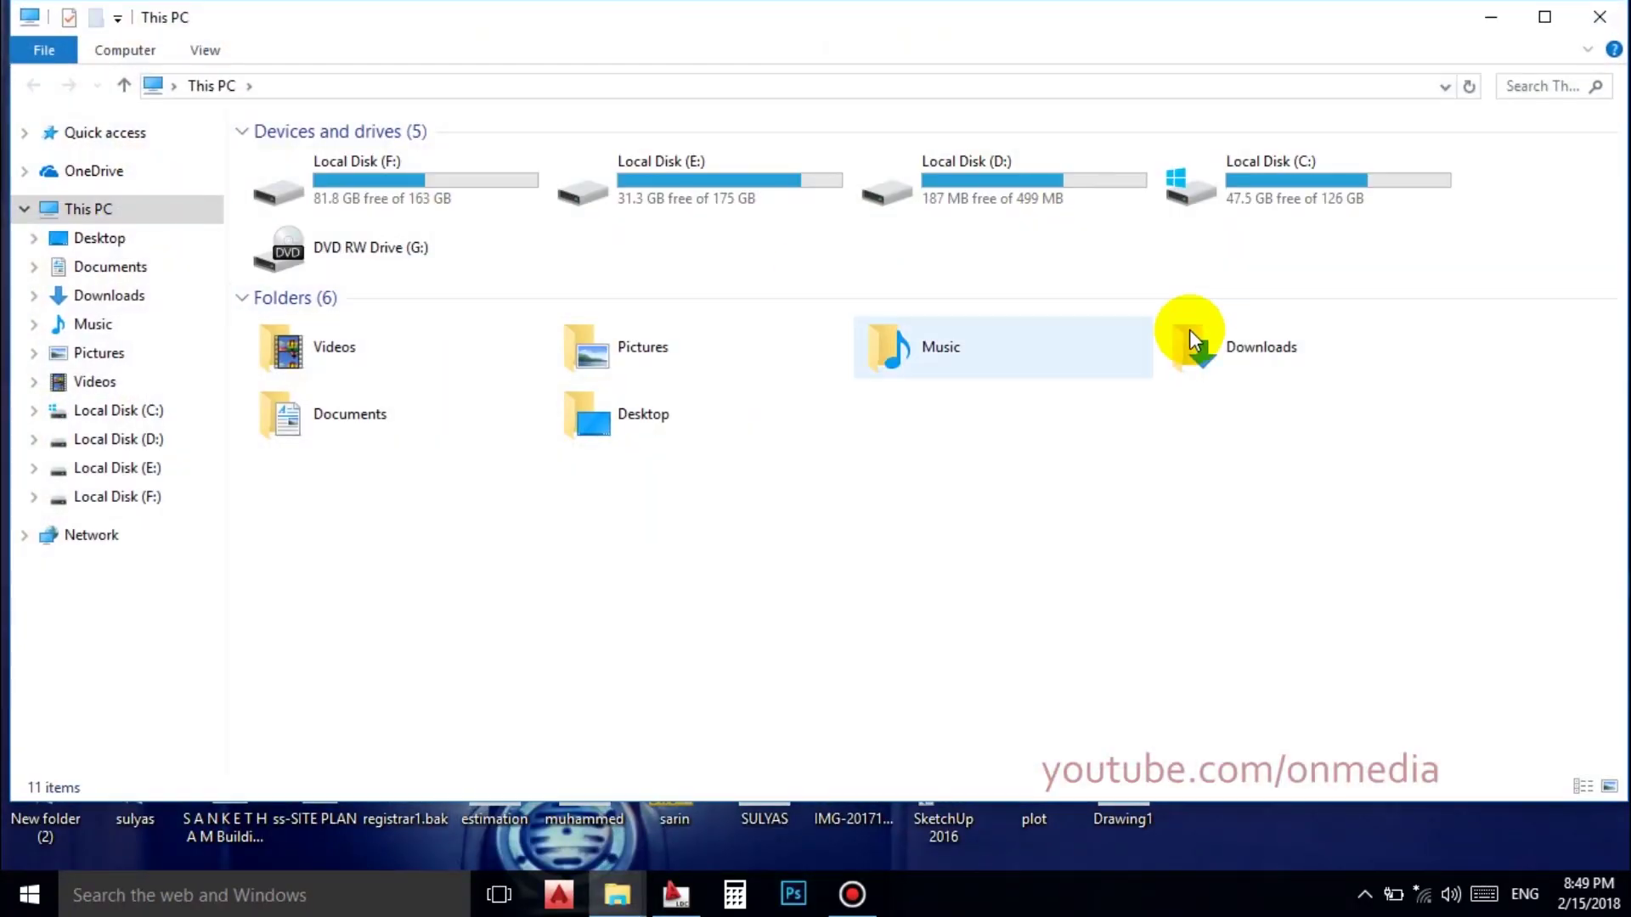
Browse Local Disk (D:) into road kondotty areacode\kondotty to areacode and its nested folder.
click(1066, 192)
double_click(1064, 190)
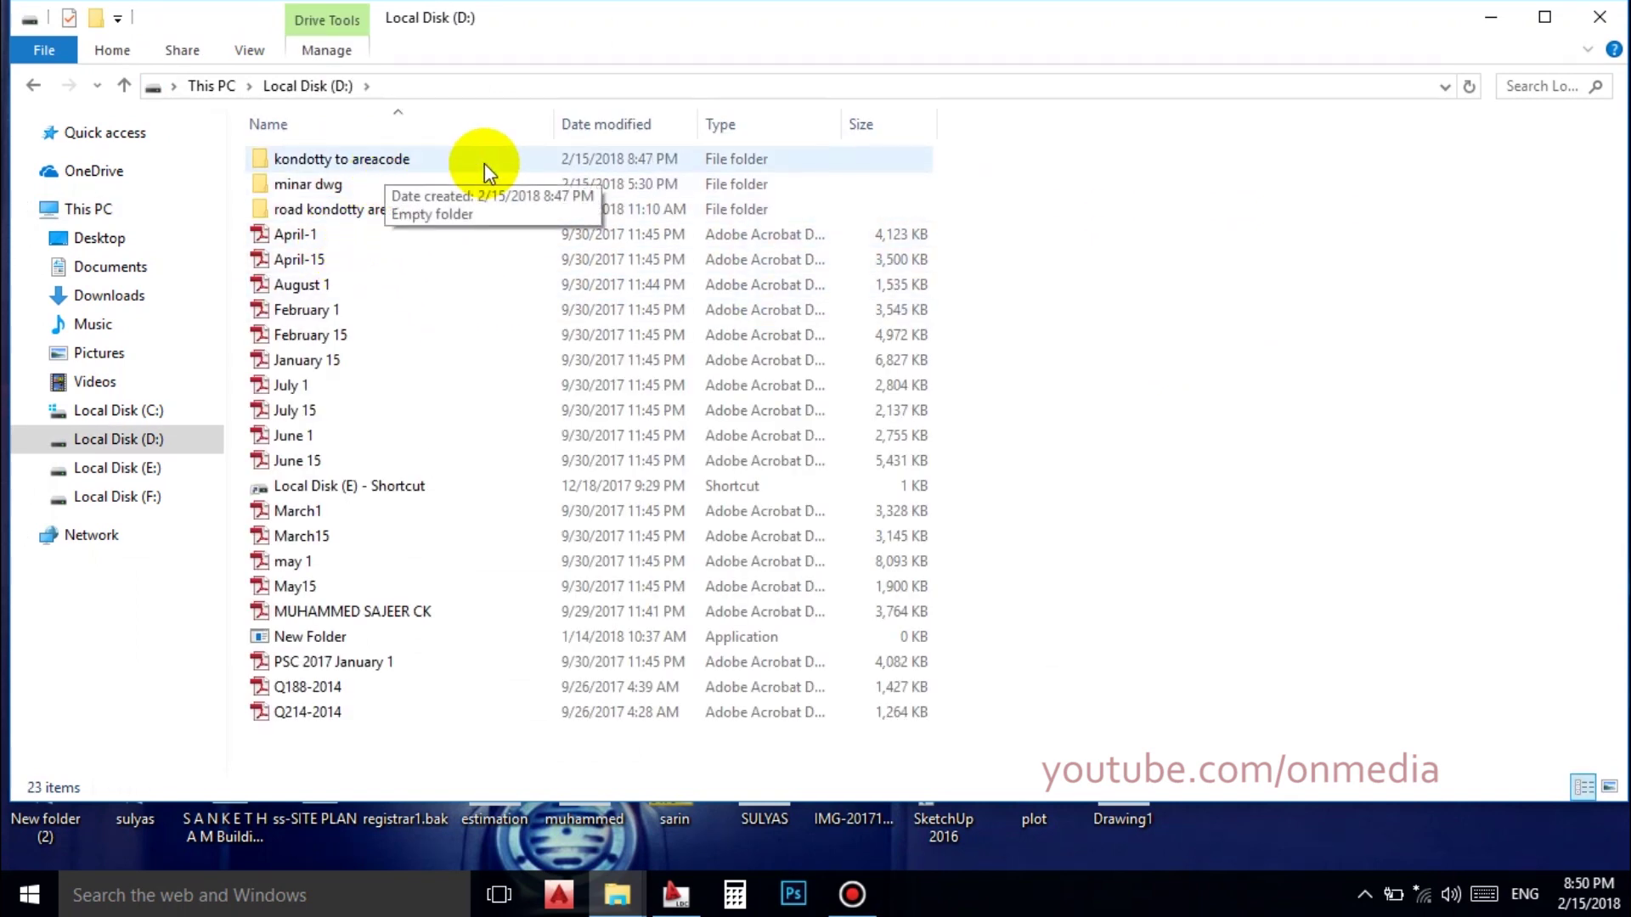
double_click(365, 210)
double_click(333, 166)
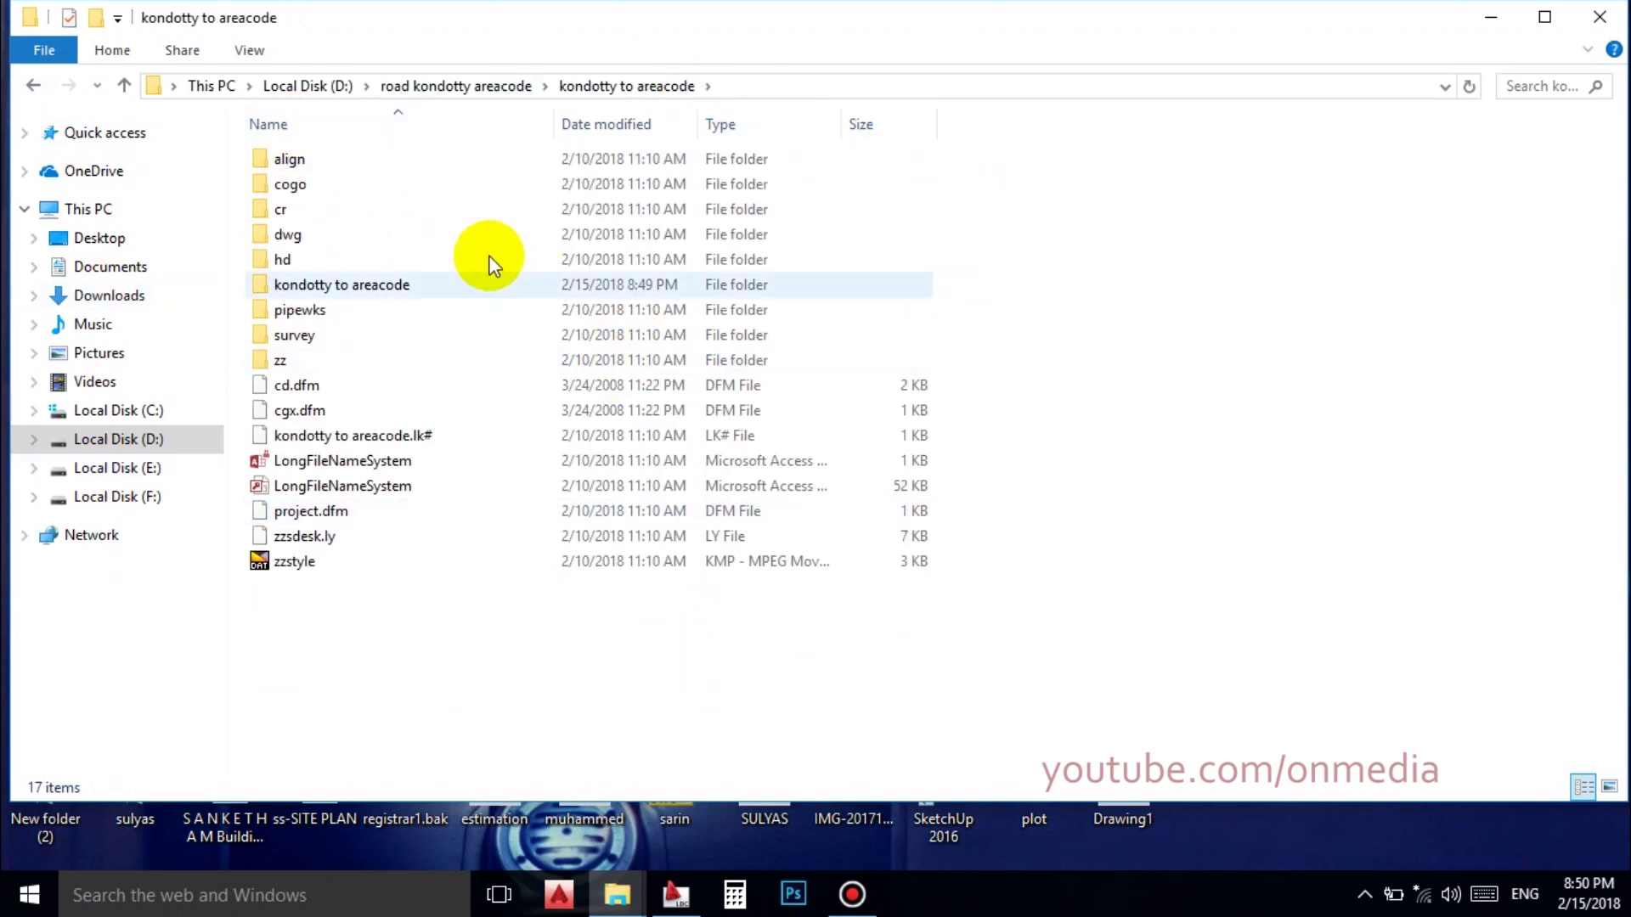
click(298, 159)
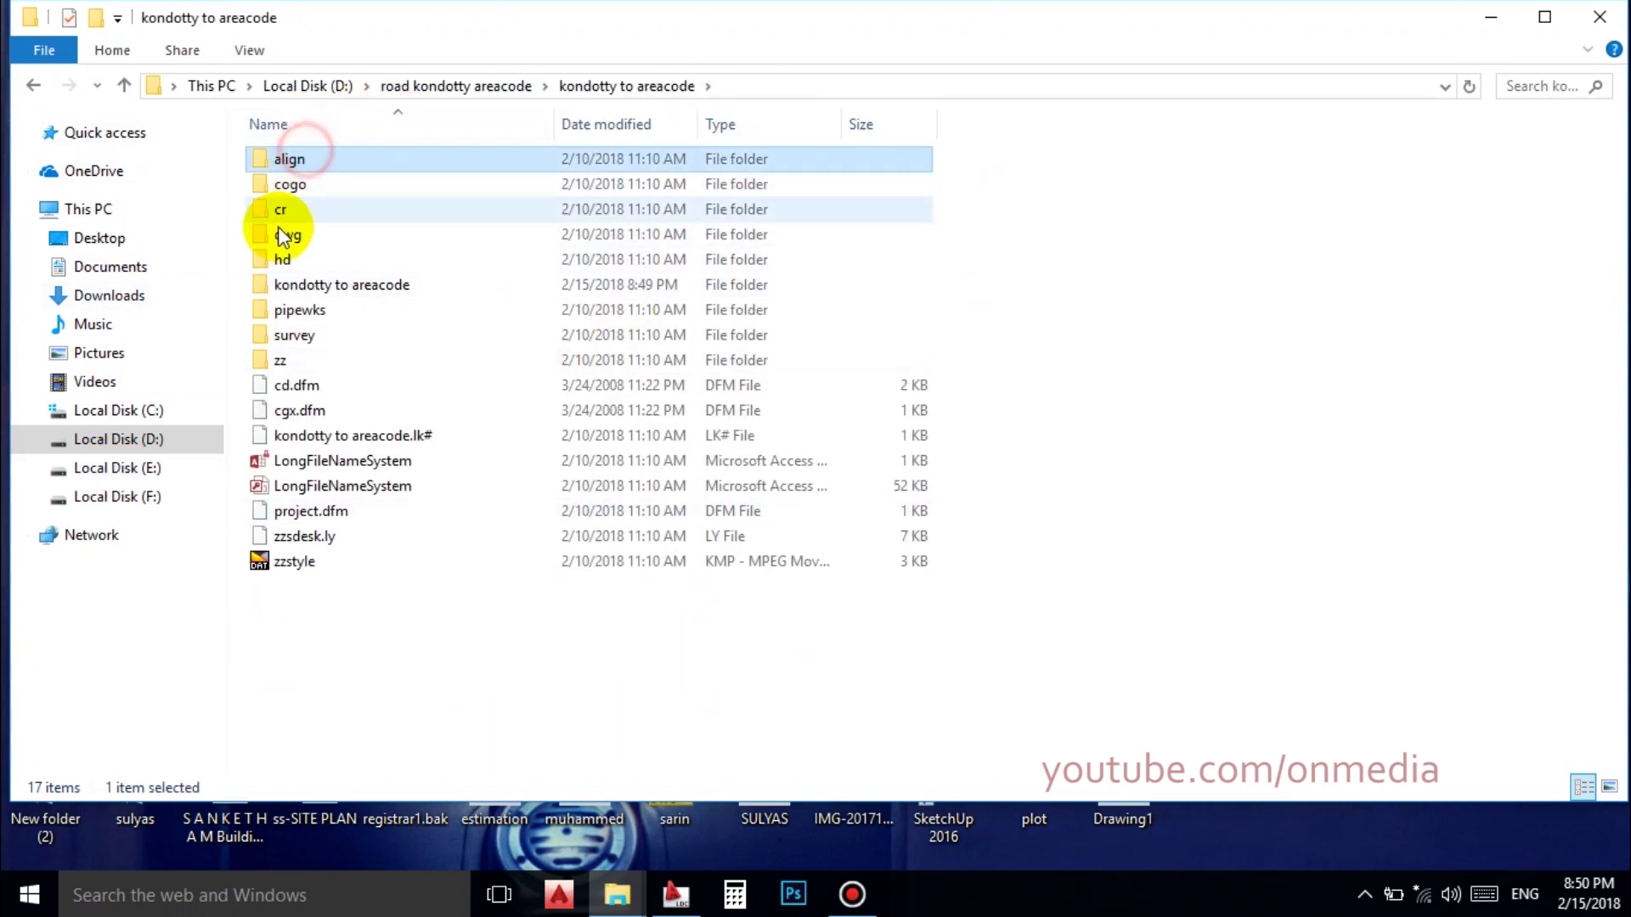
click(289, 234)
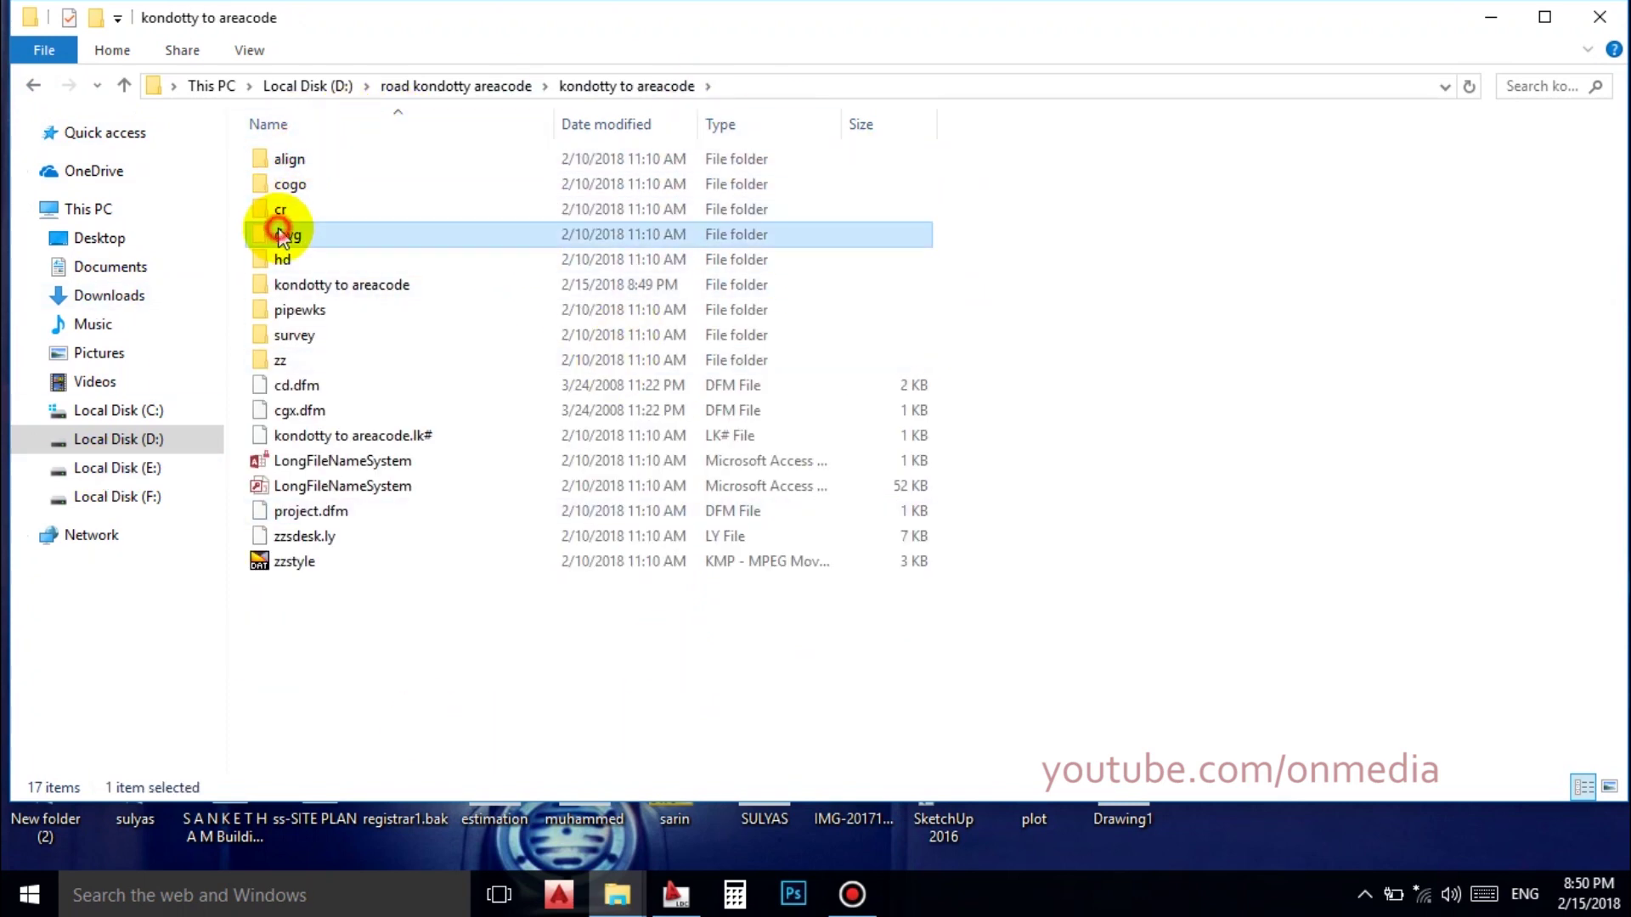
click(342, 289)
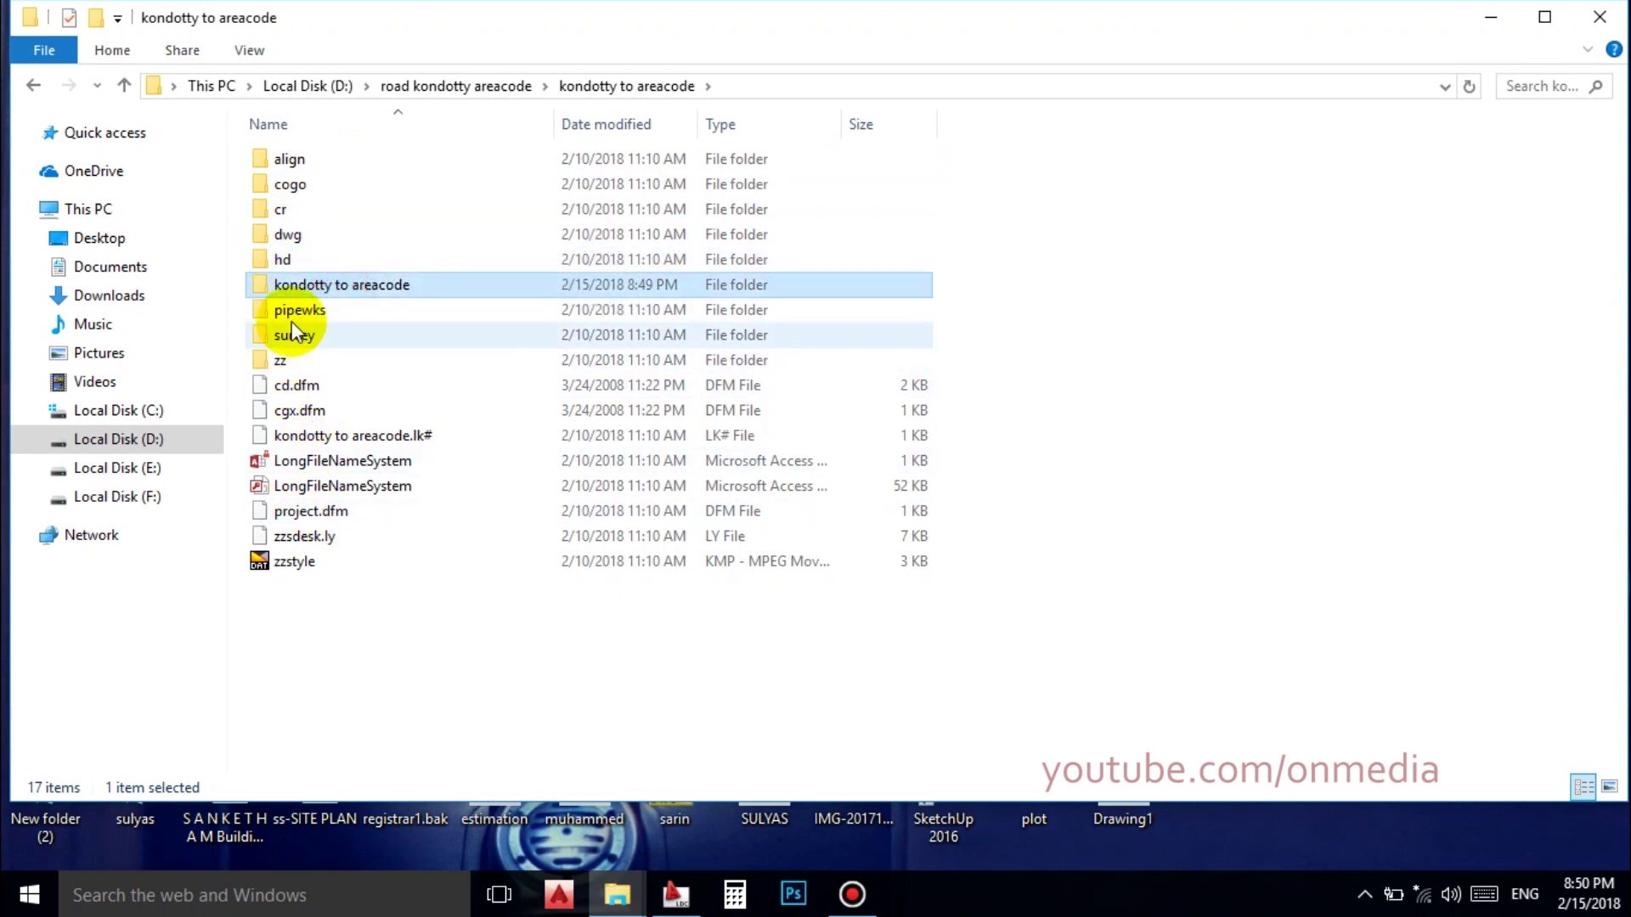
double_click(312, 281)
Select the project's generated folders and files, then close File Explorer.
drag(328, 531, 285, 162)
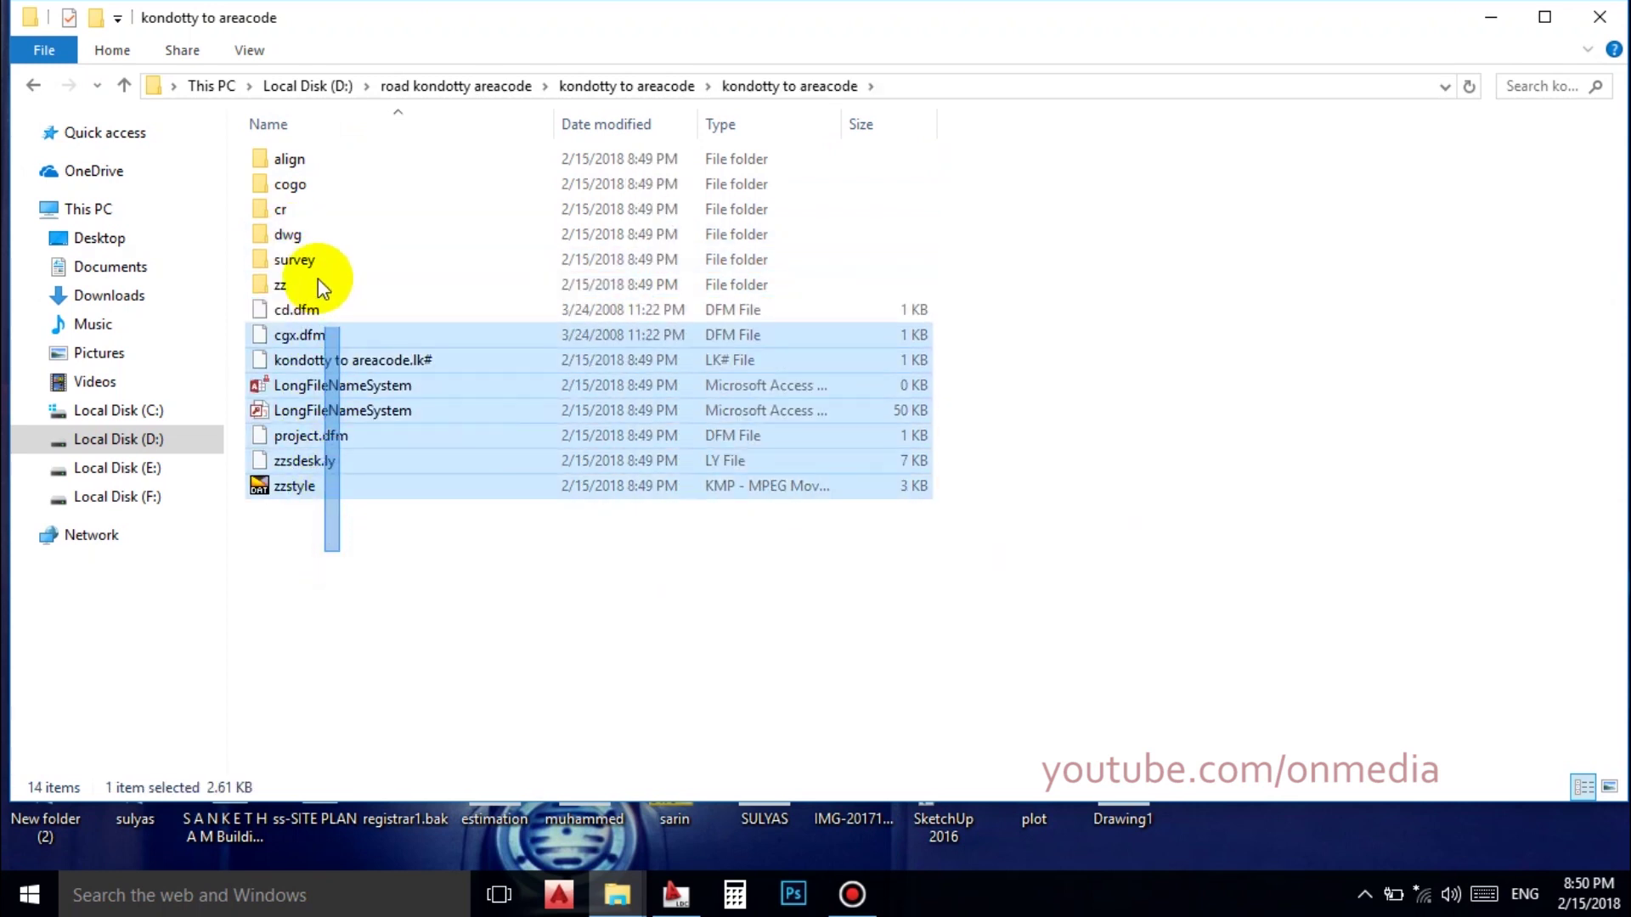
click(630, 698)
mouse_move(1009, 614)
mouse_down()
mouse_move(294, 194)
mouse_move(281, 160)
mouse_up()
click(1608, 19)
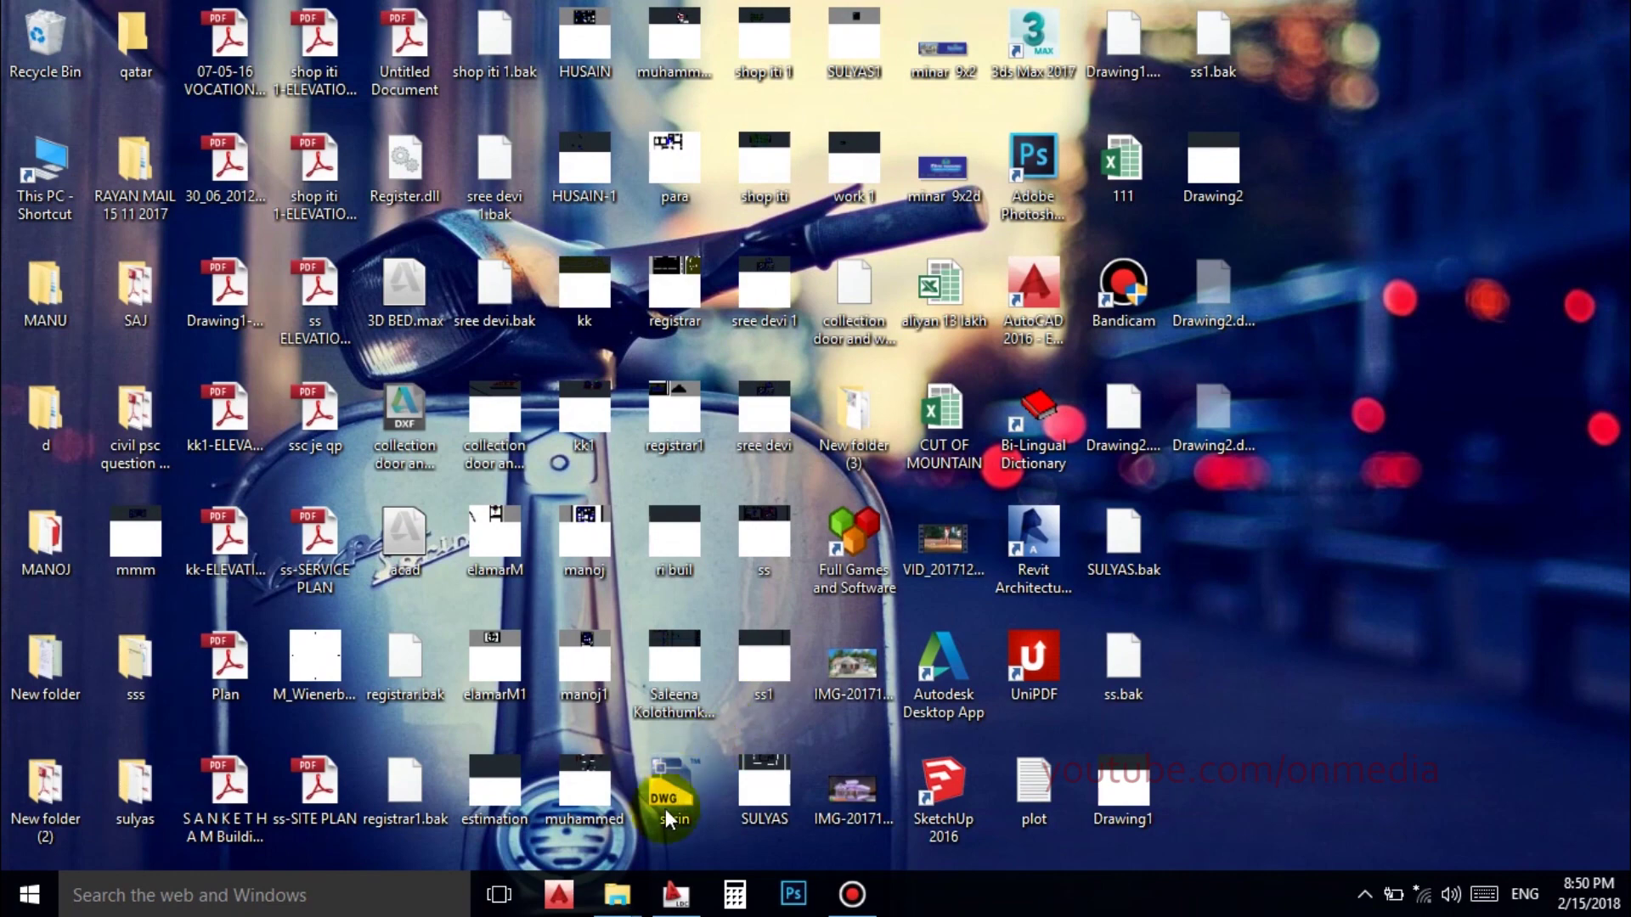
Show the Draw and Dimension toolbars and dock the Dimension toolbar.
click(673, 899)
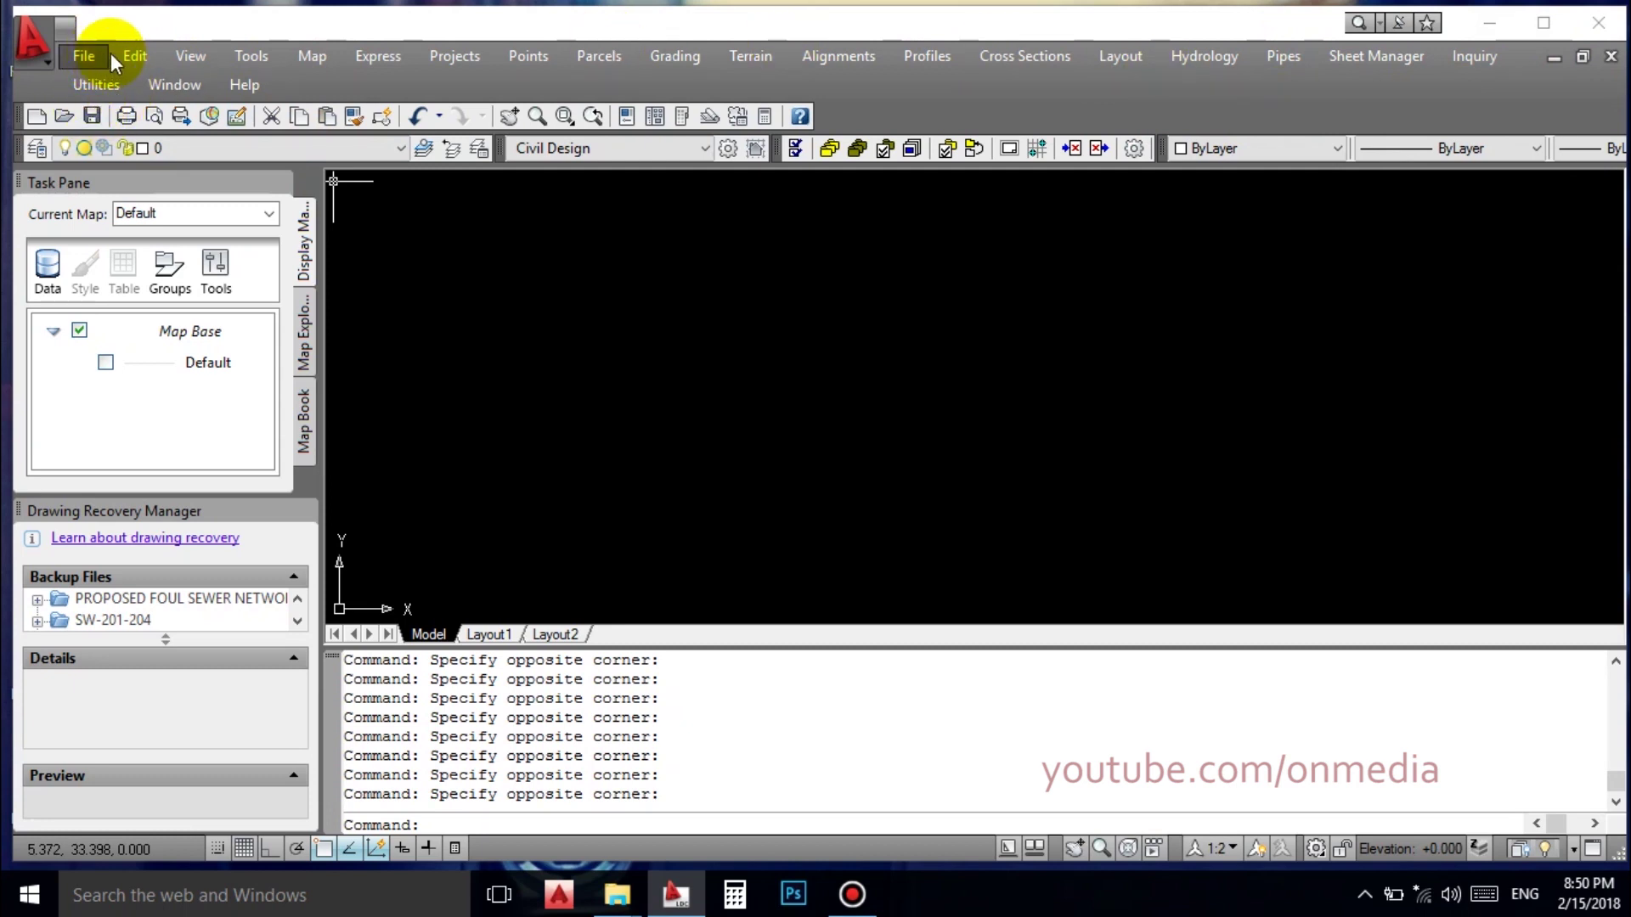
right_click(95, 103)
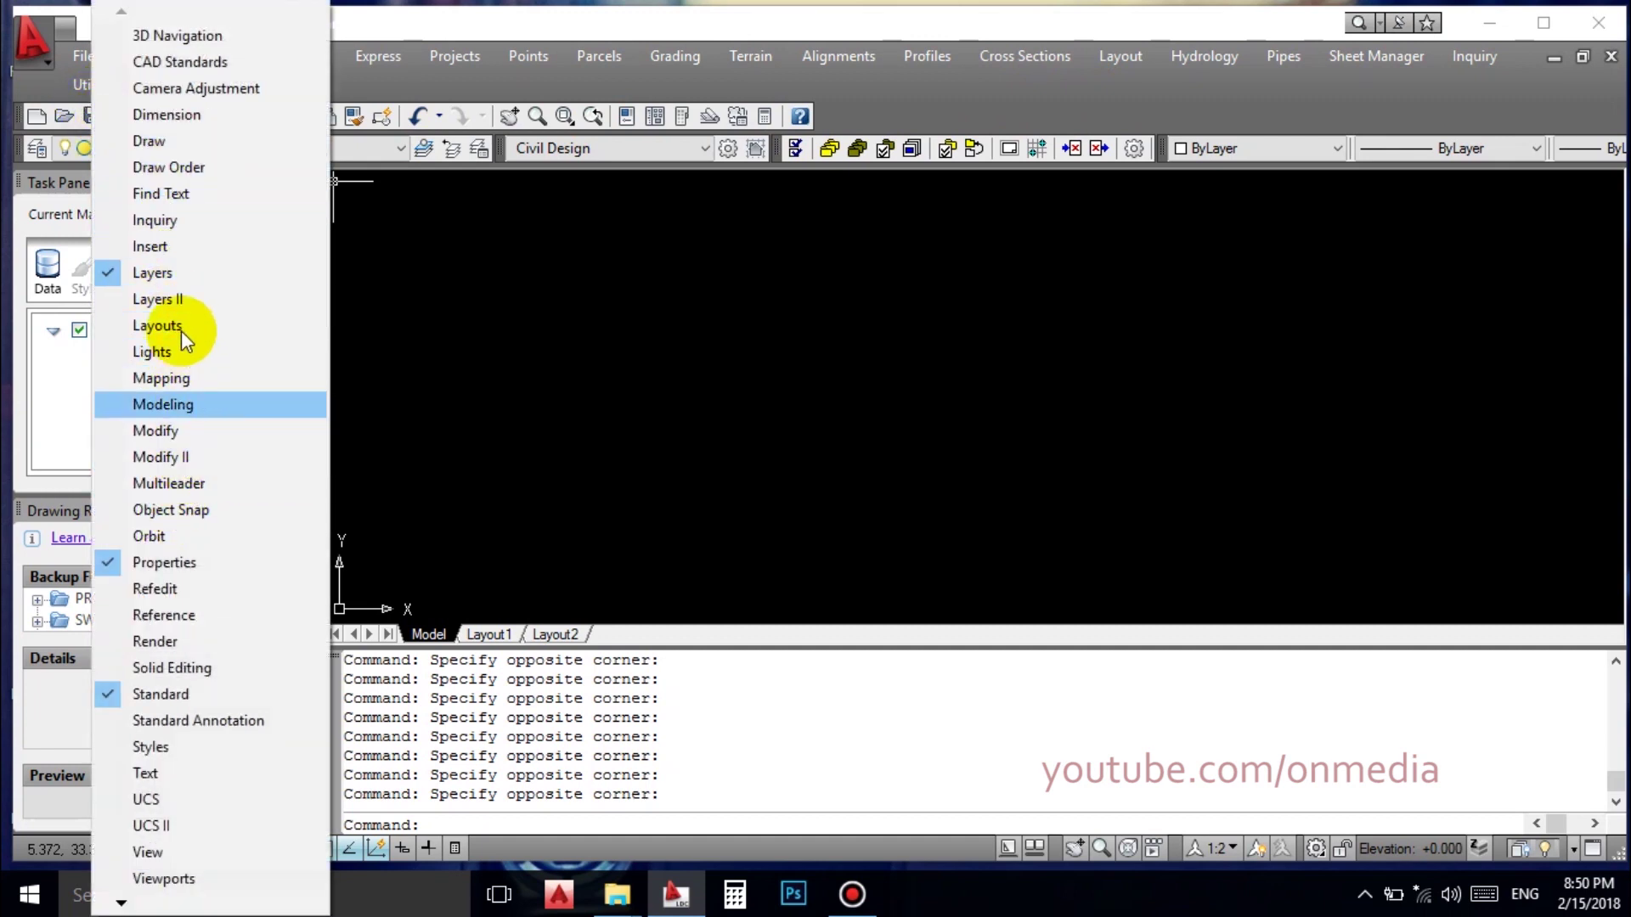
click(179, 148)
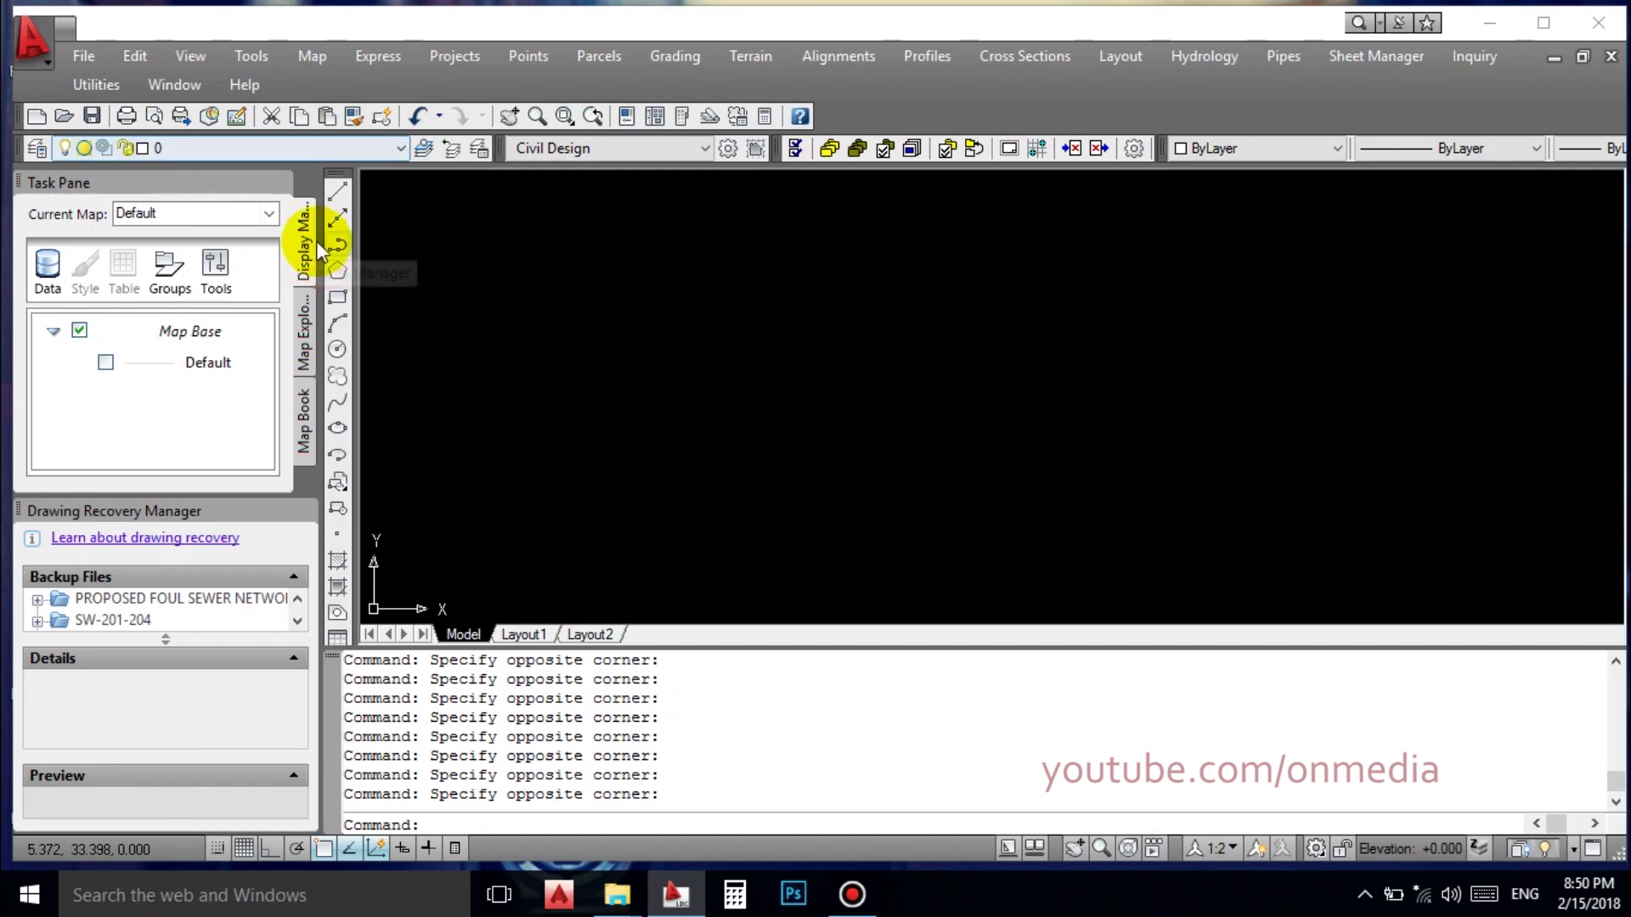
right_click(331, 197)
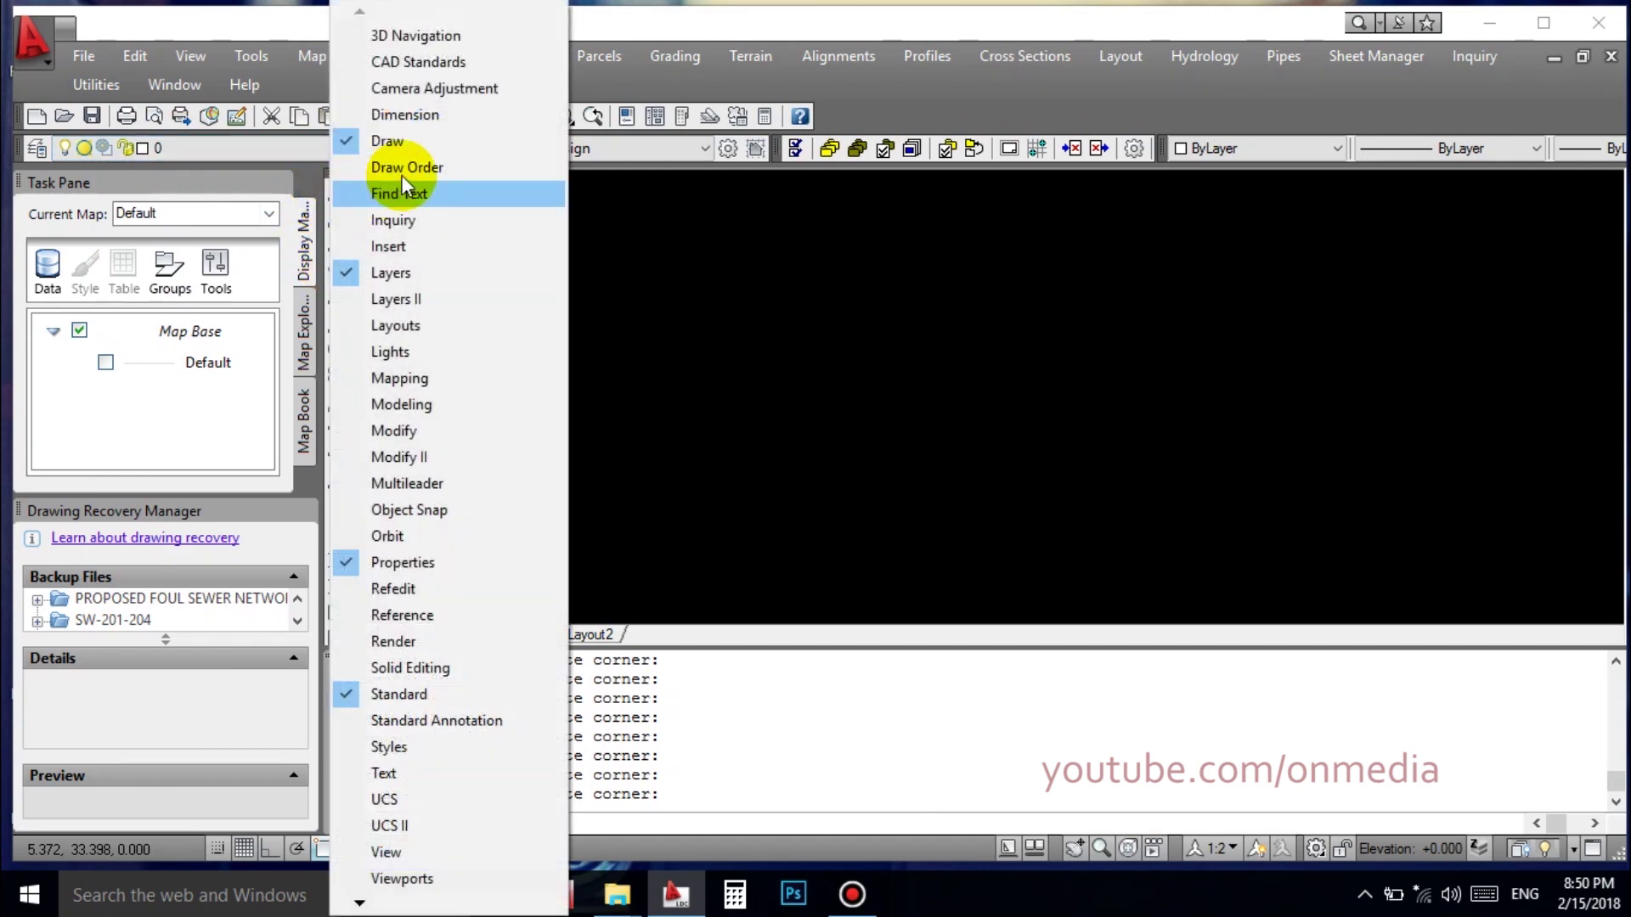
click(427, 138)
drag(435, 105, 442, 166)
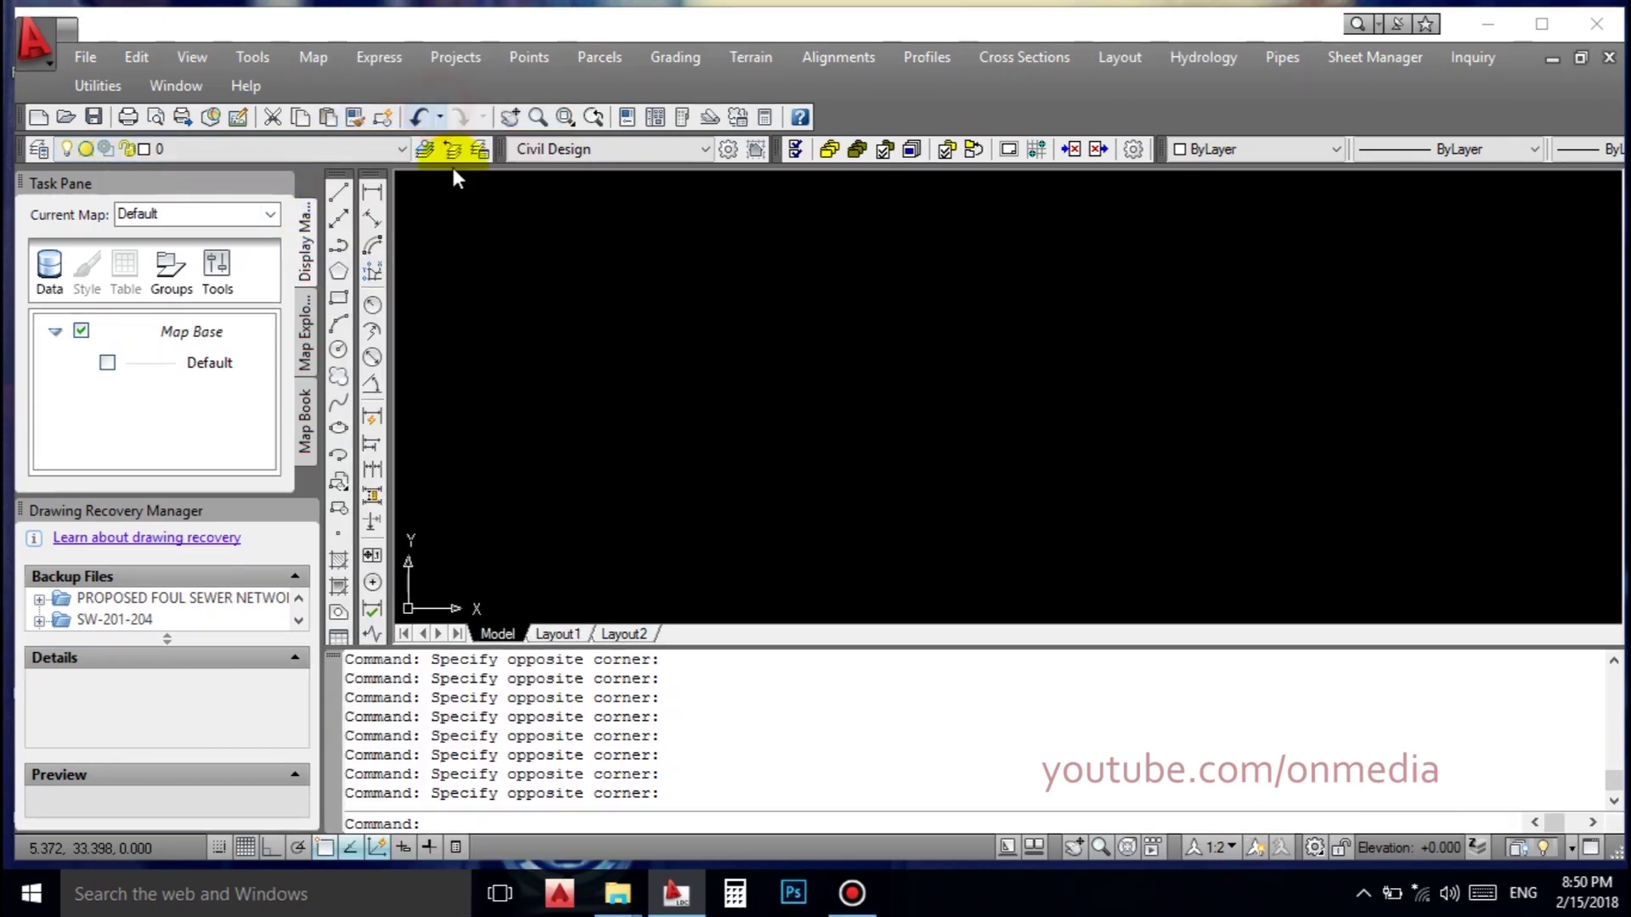
Show and dock the Layouts toolbar, then adjust further toolbar options.
right_click(371, 195)
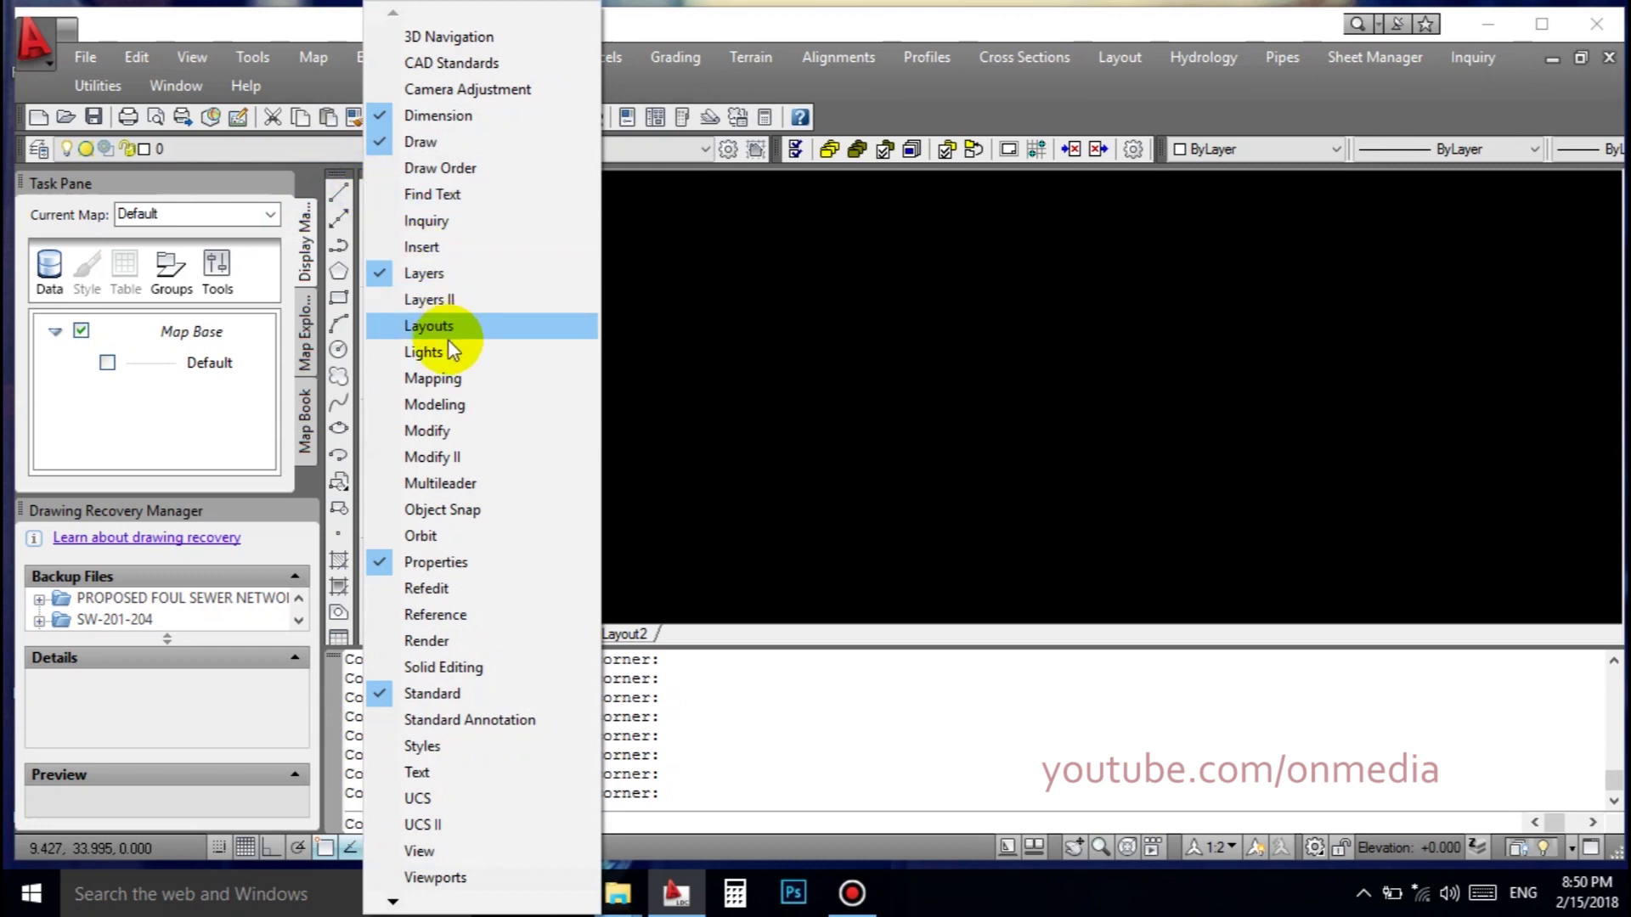
click(446, 314)
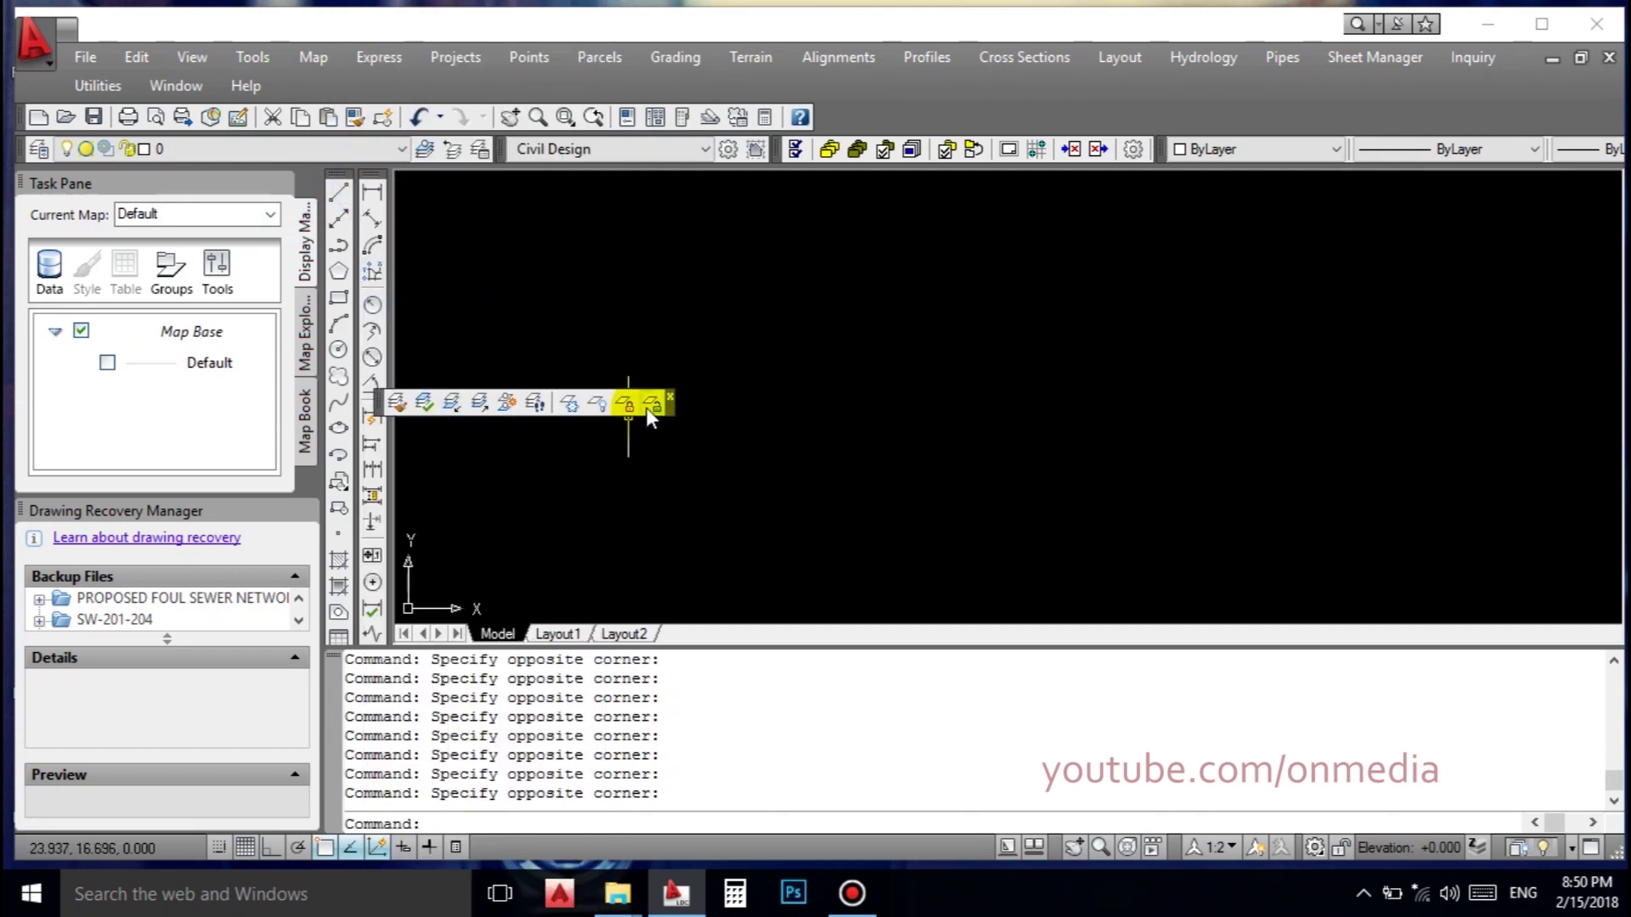
drag(380, 403, 971, 128)
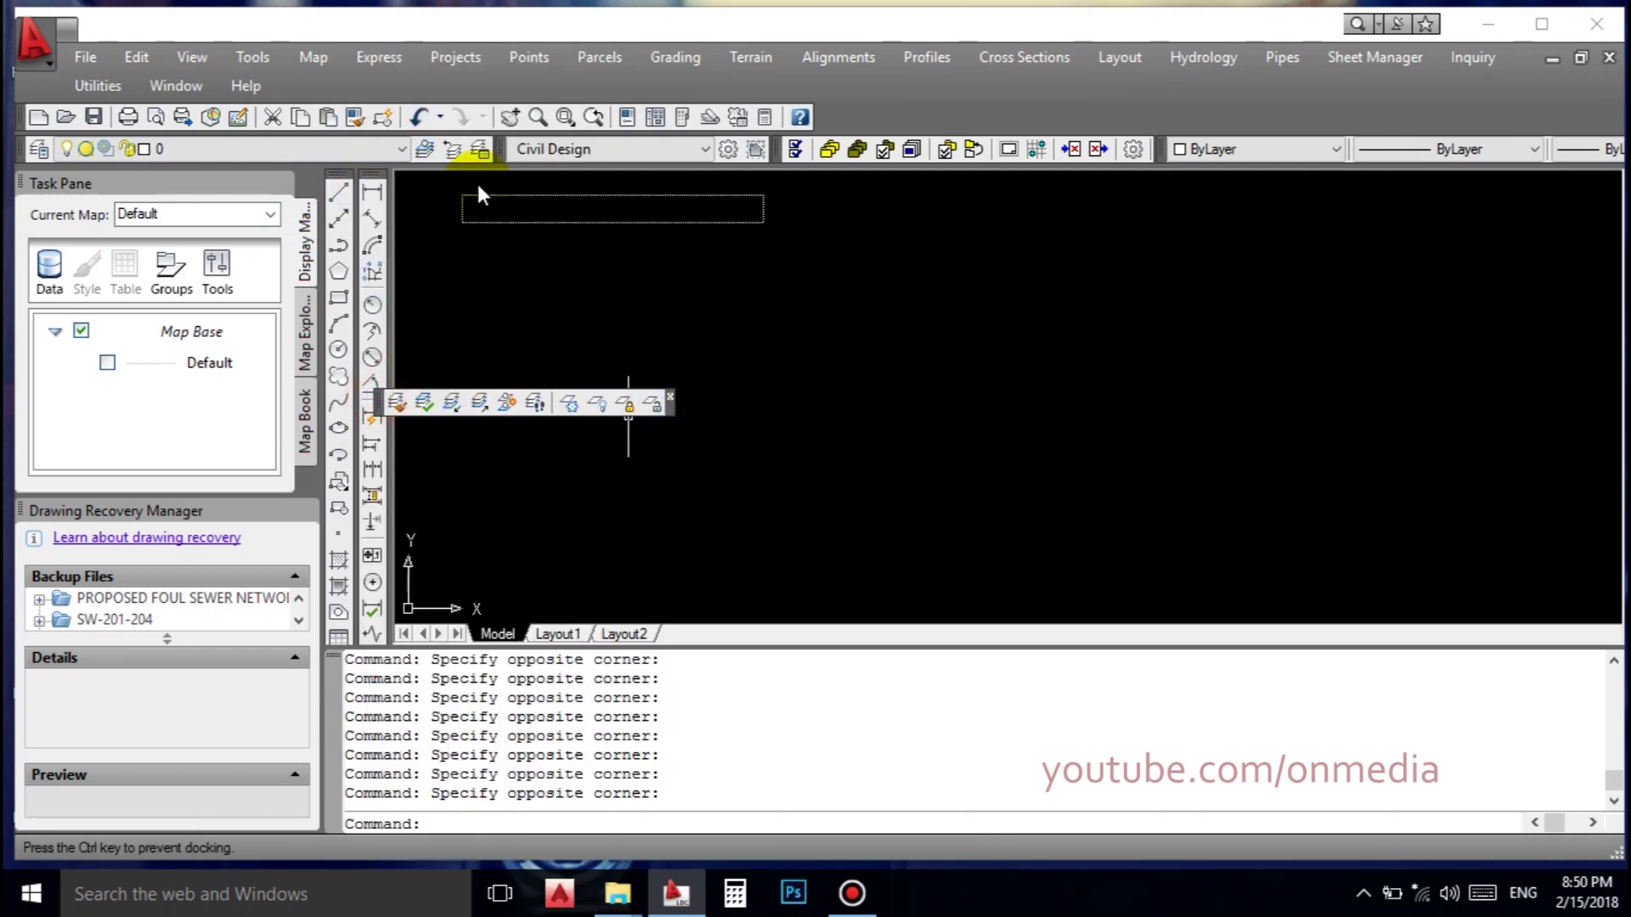
right_click(347, 260)
click(421, 380)
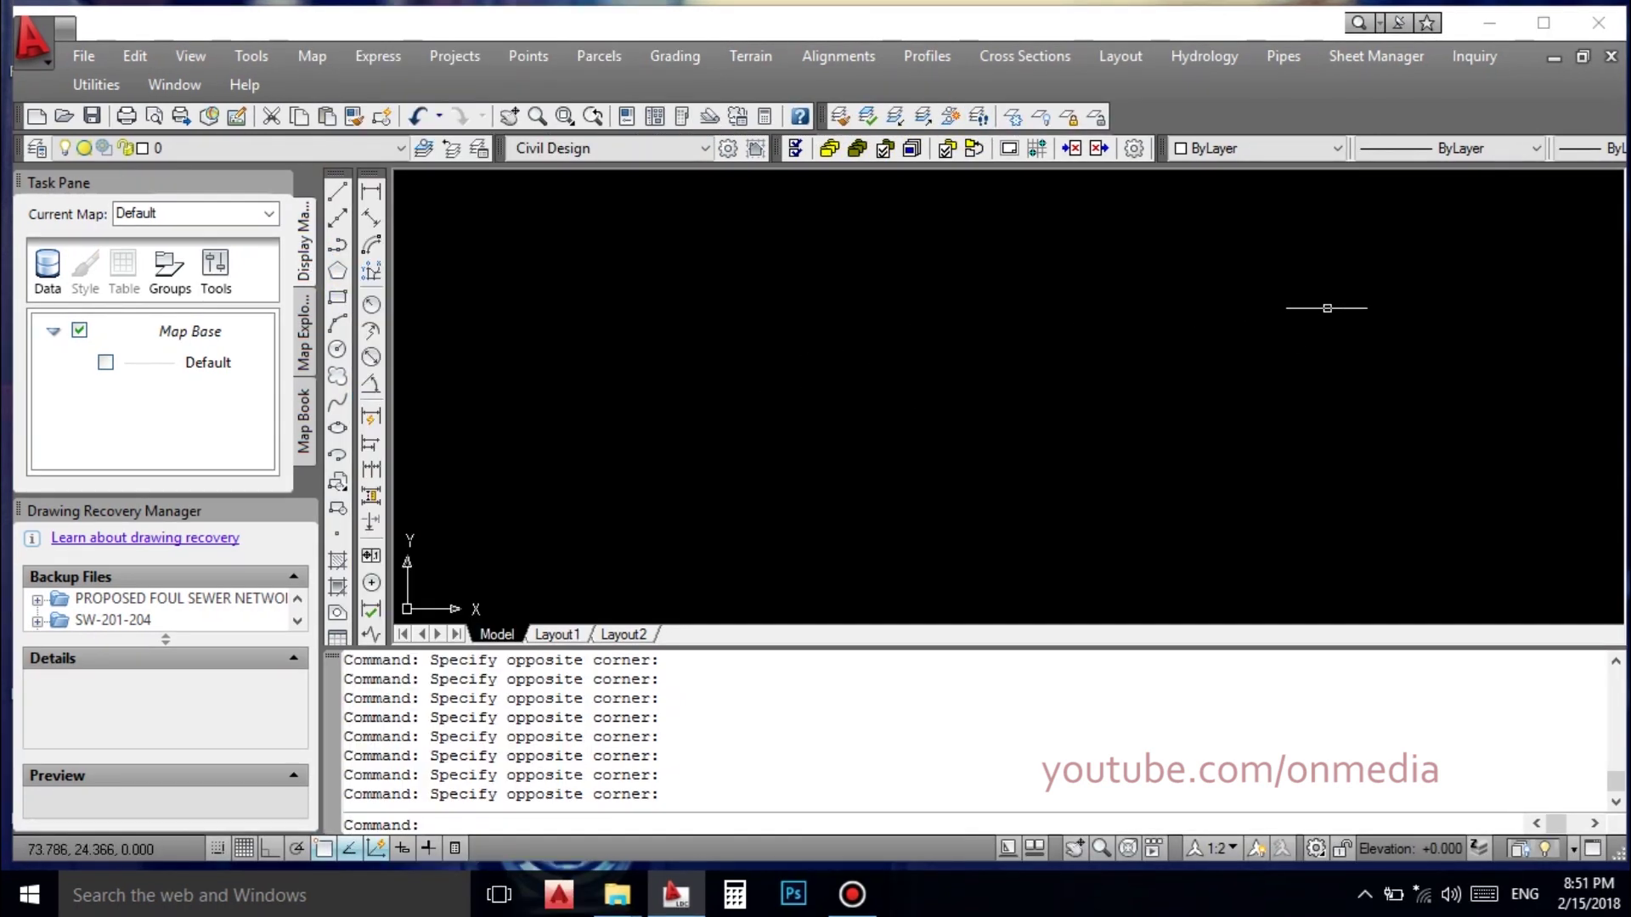
click(490, 334)
click(646, 460)
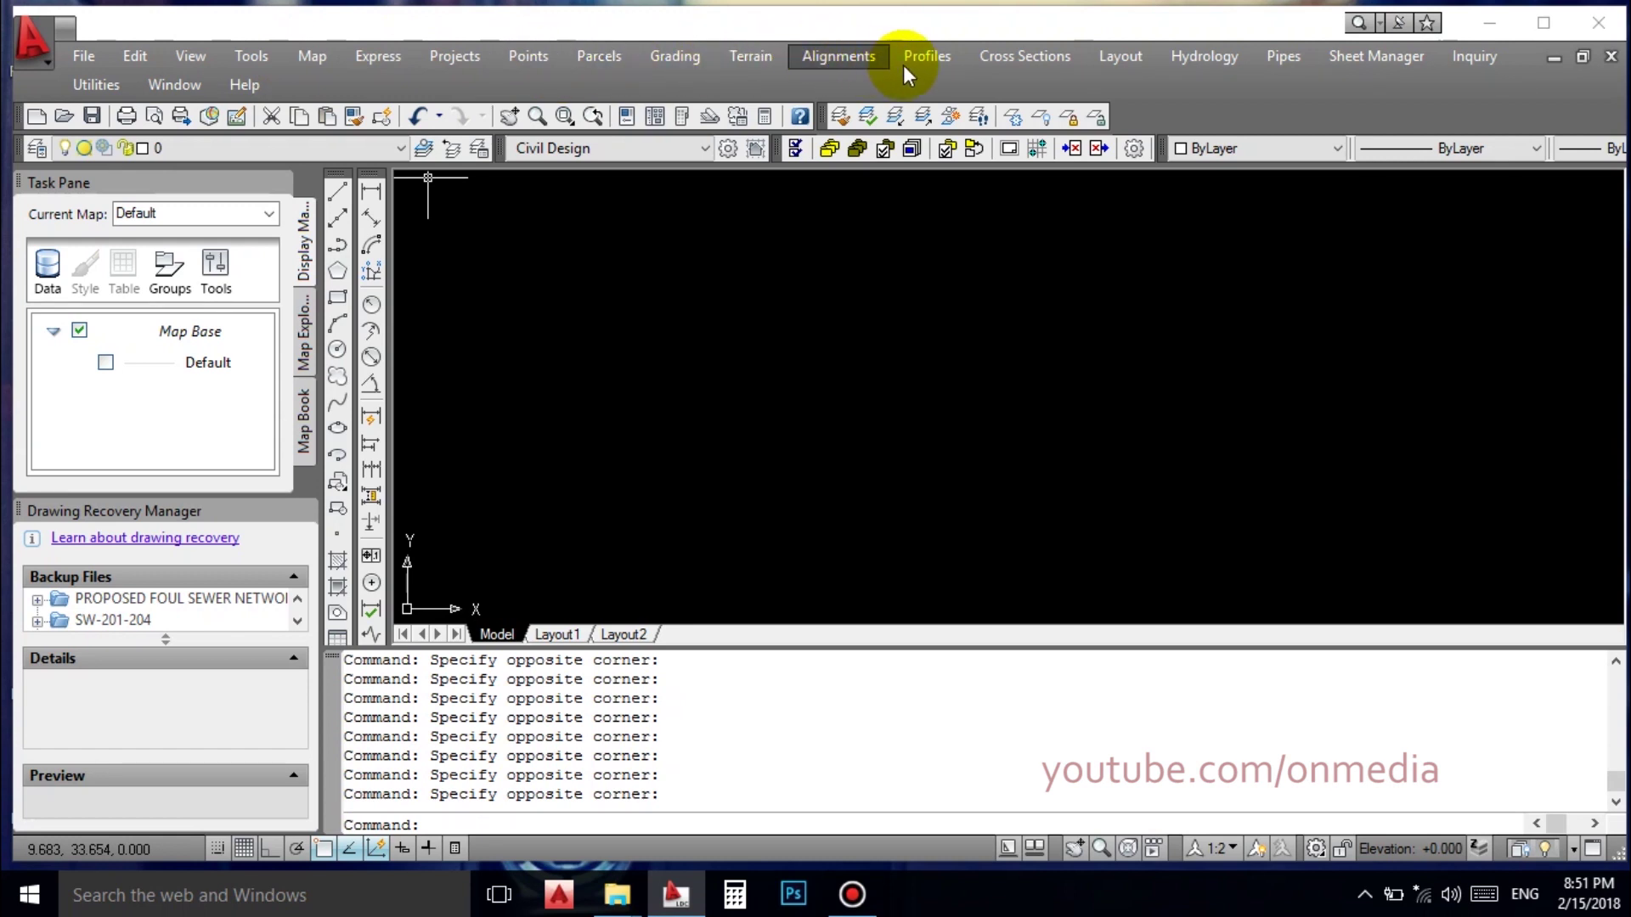
click(602, 149)
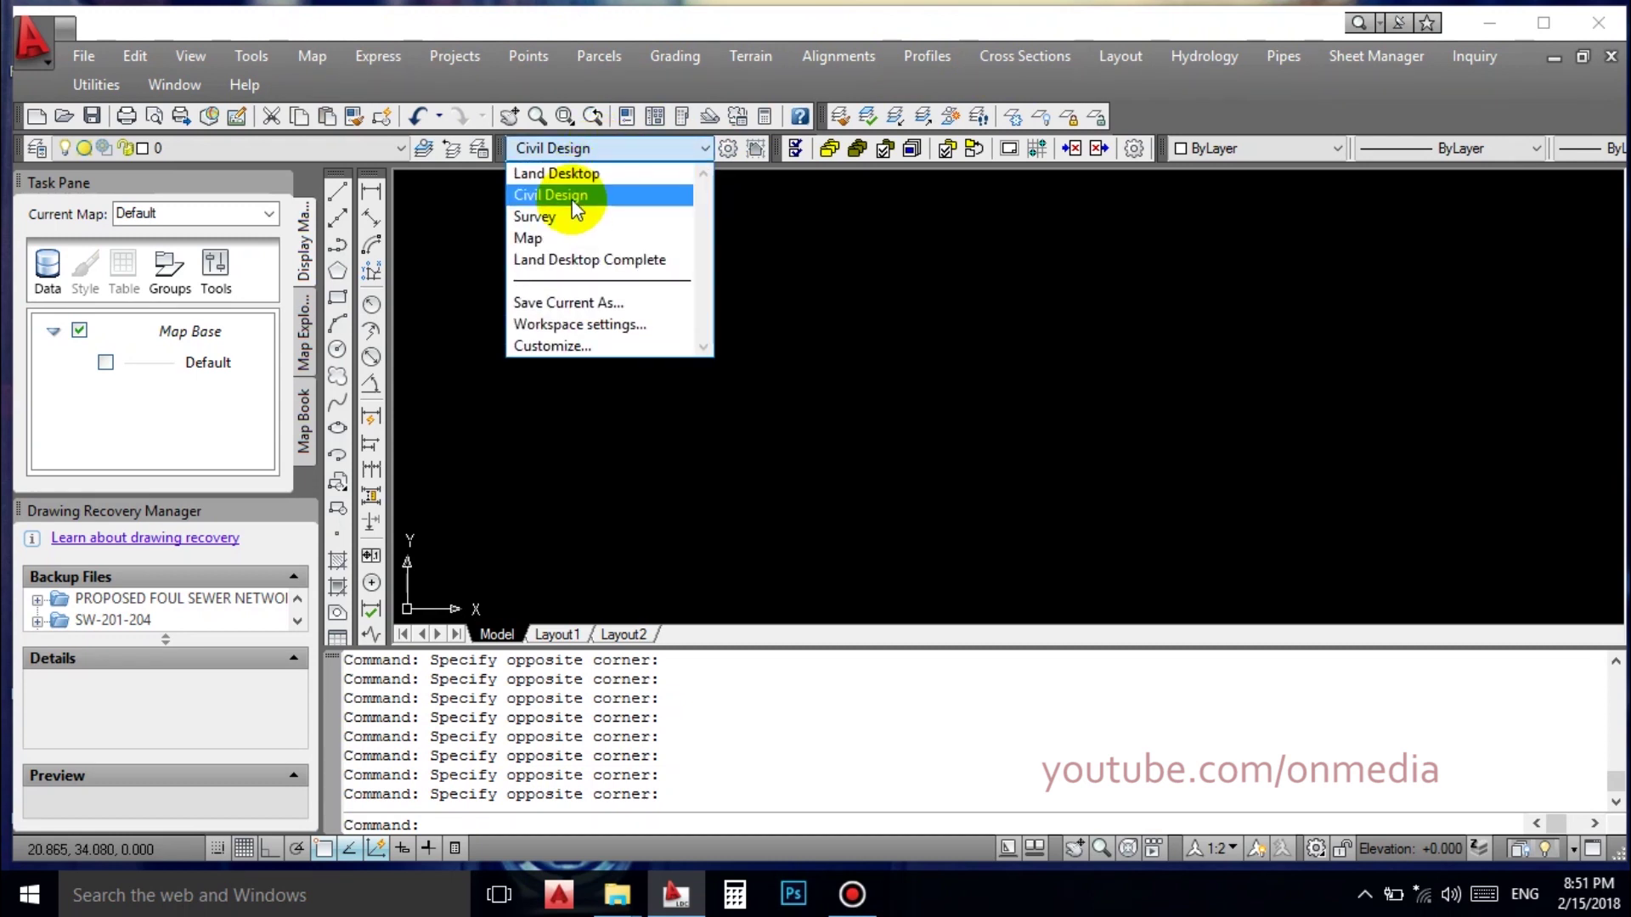
Try the Land Desktop, Survey and Land Desktop Complete workspaces, settling on Civil Design.
click(575, 176)
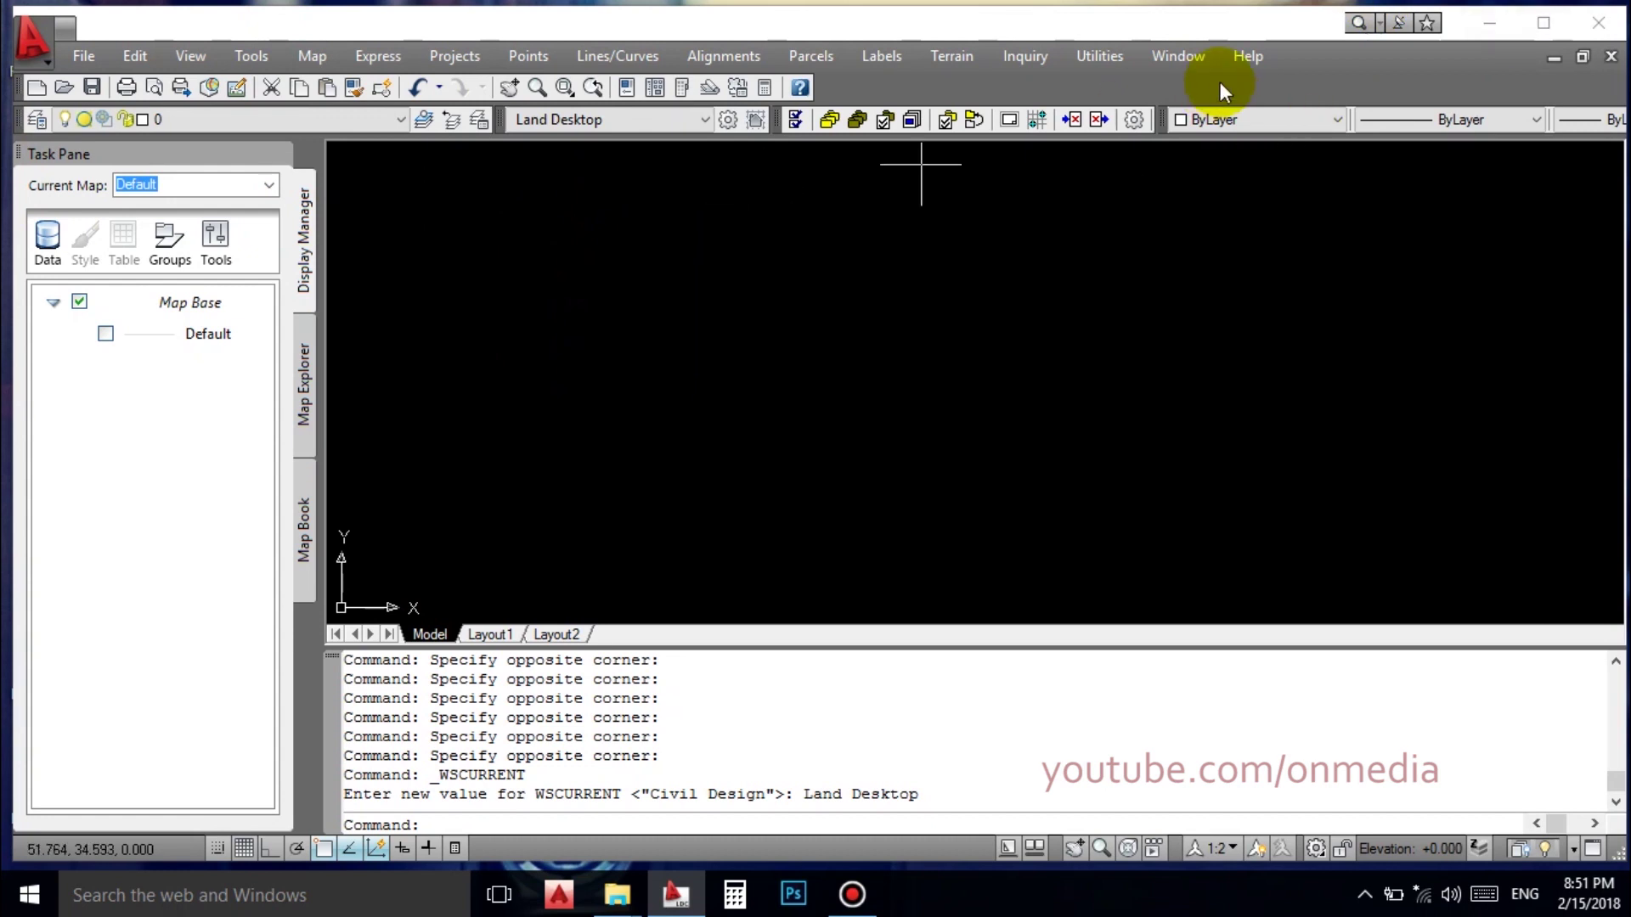
click(636, 119)
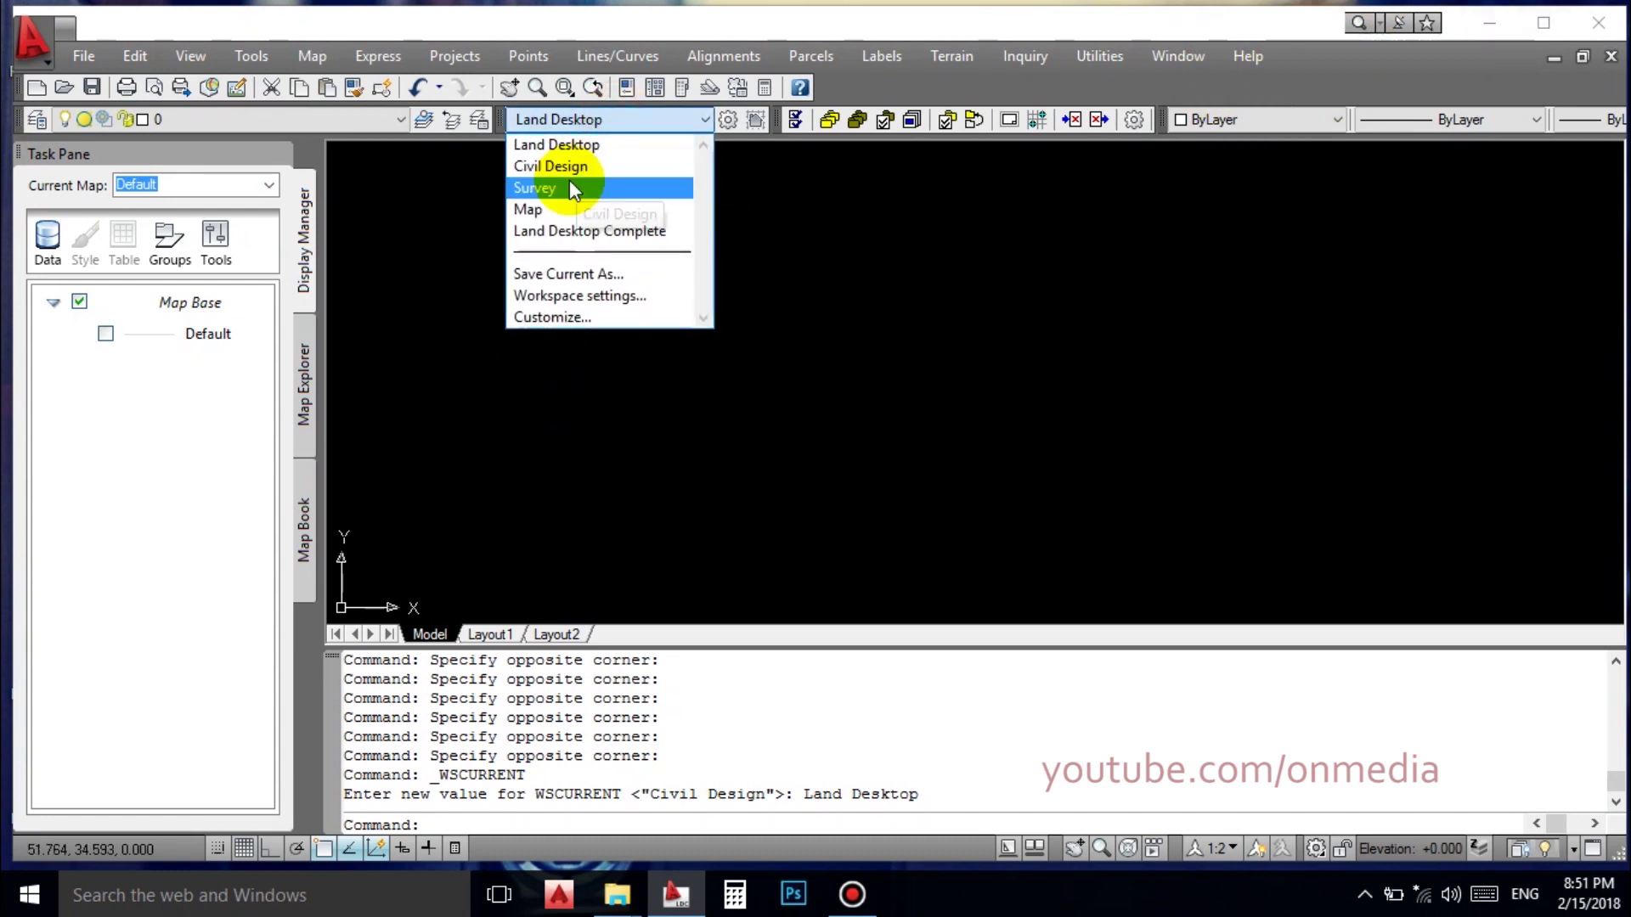
click(577, 188)
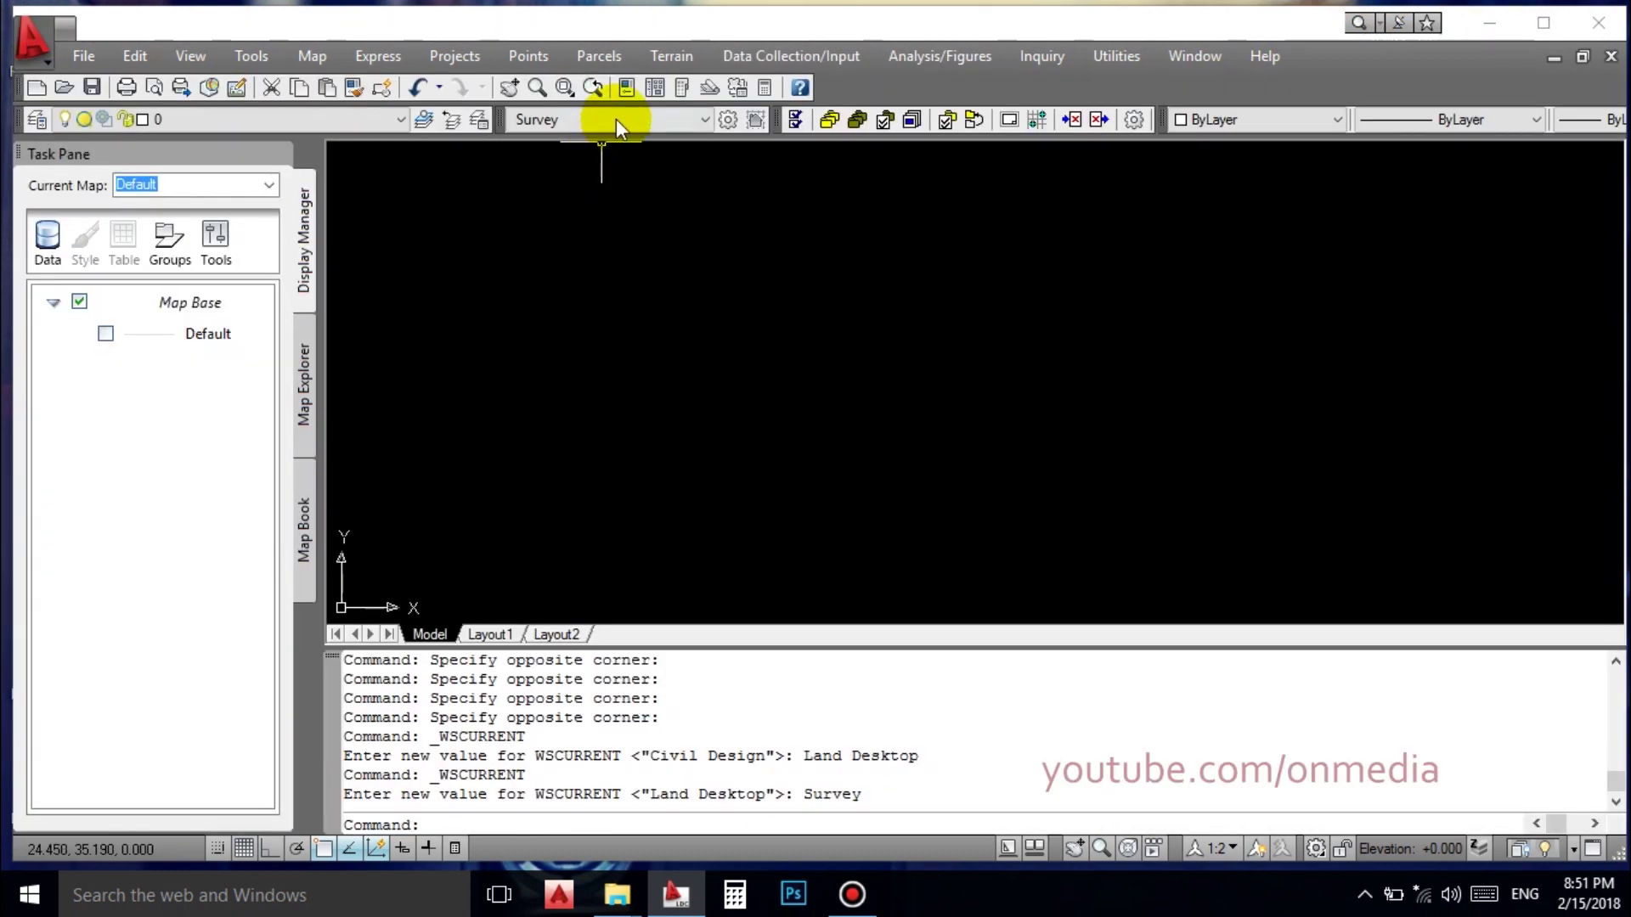
click(616, 119)
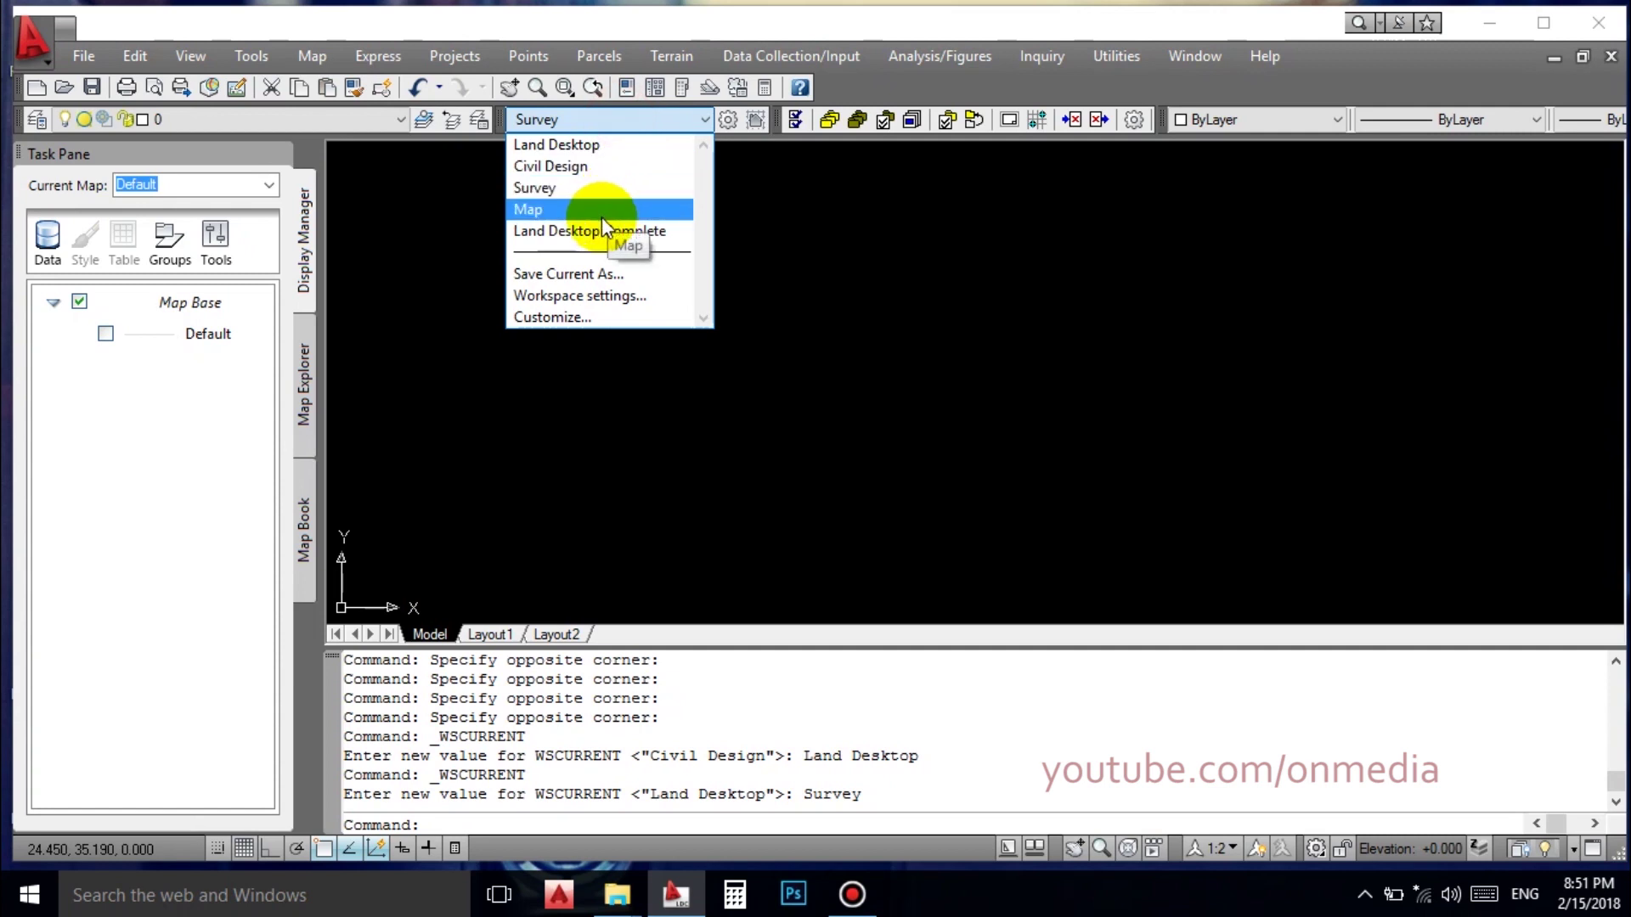
click(598, 226)
click(619, 156)
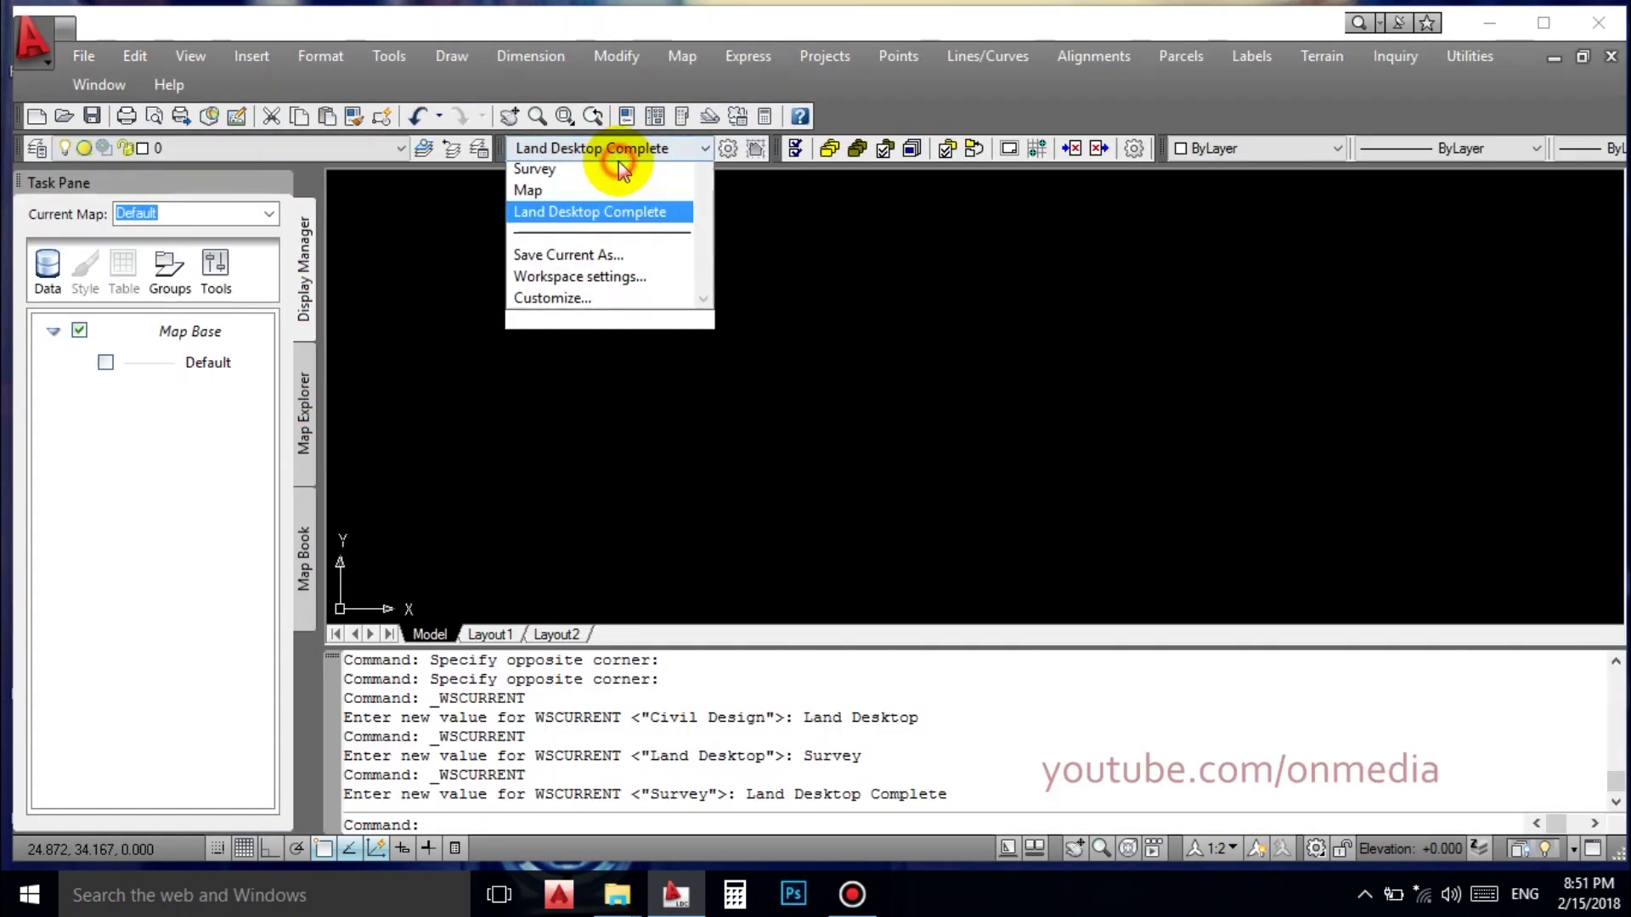
click(563, 197)
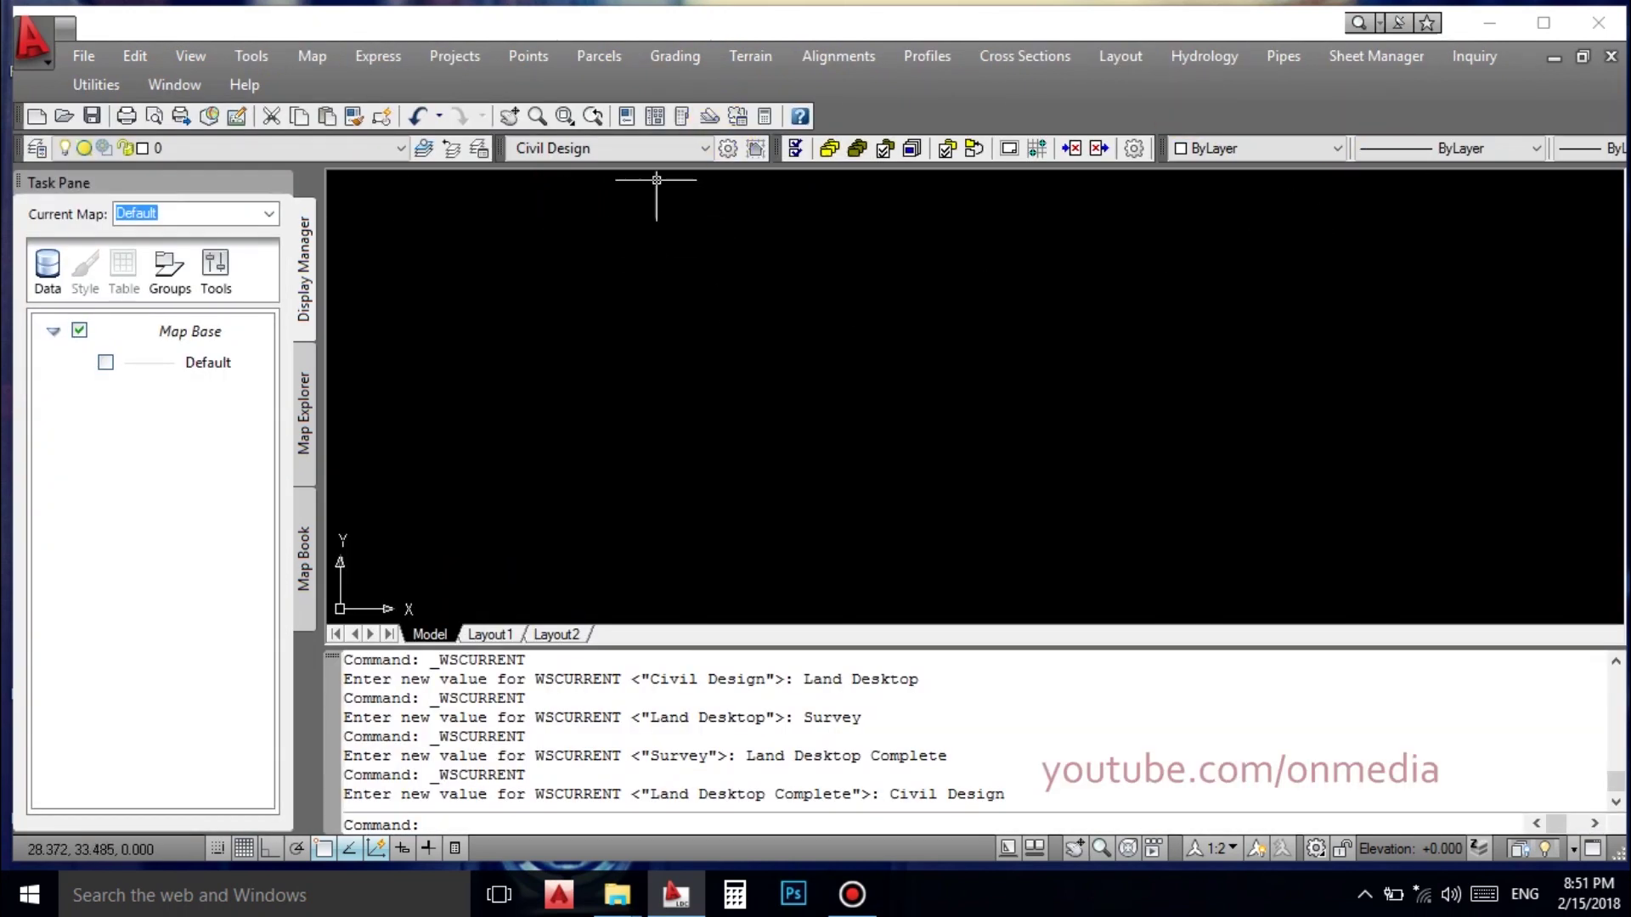
click(554, 57)
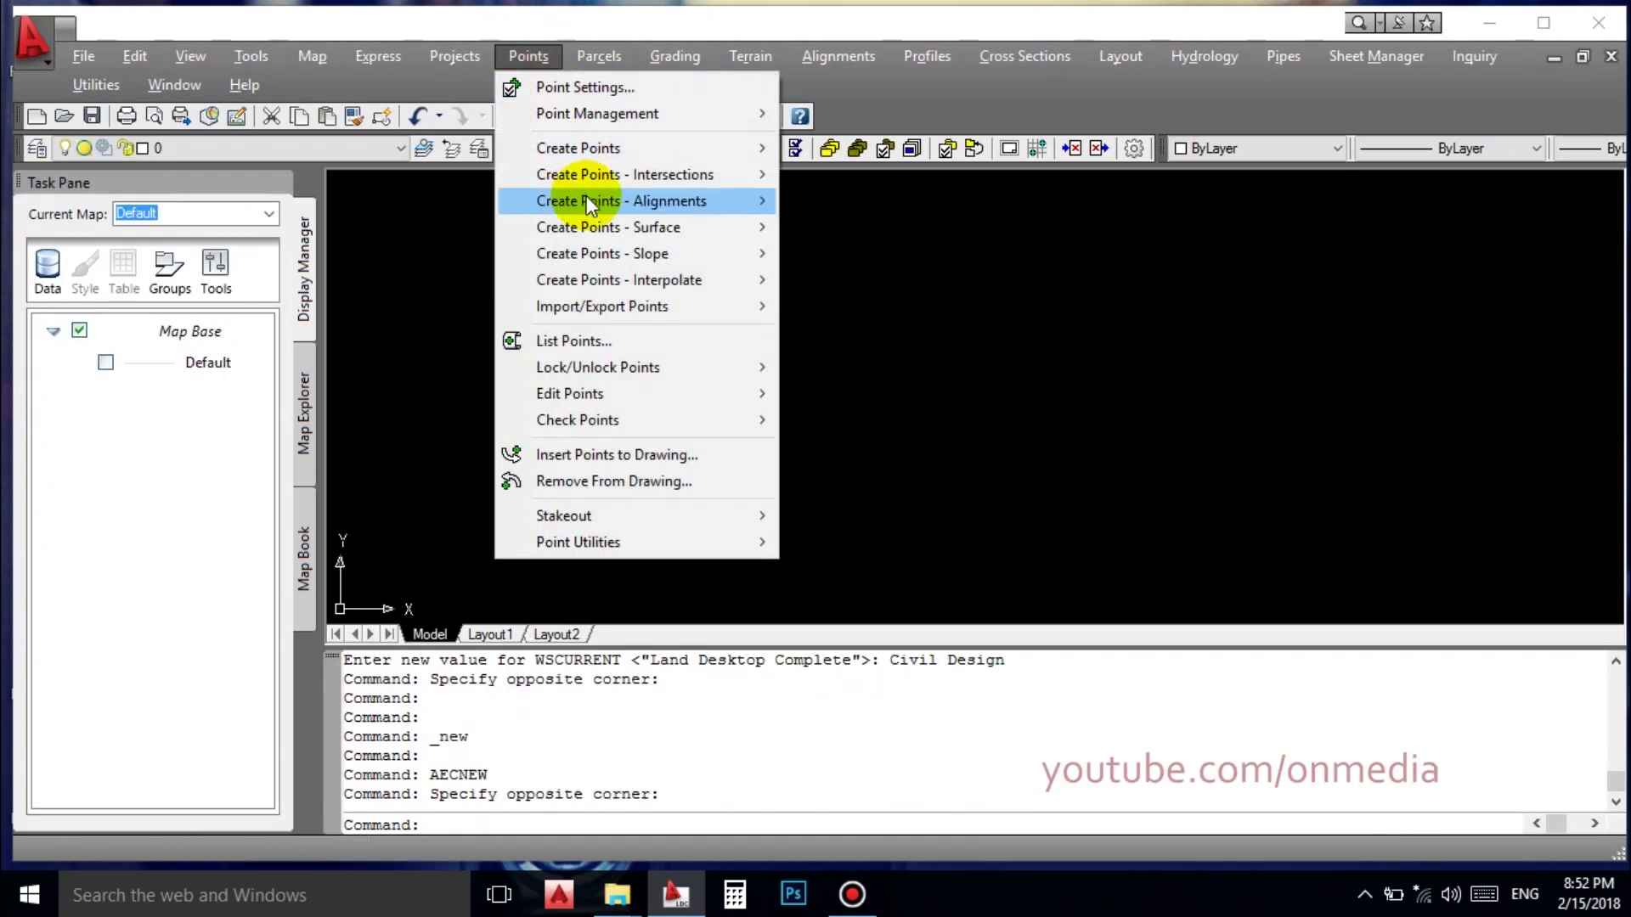
click(827, 313)
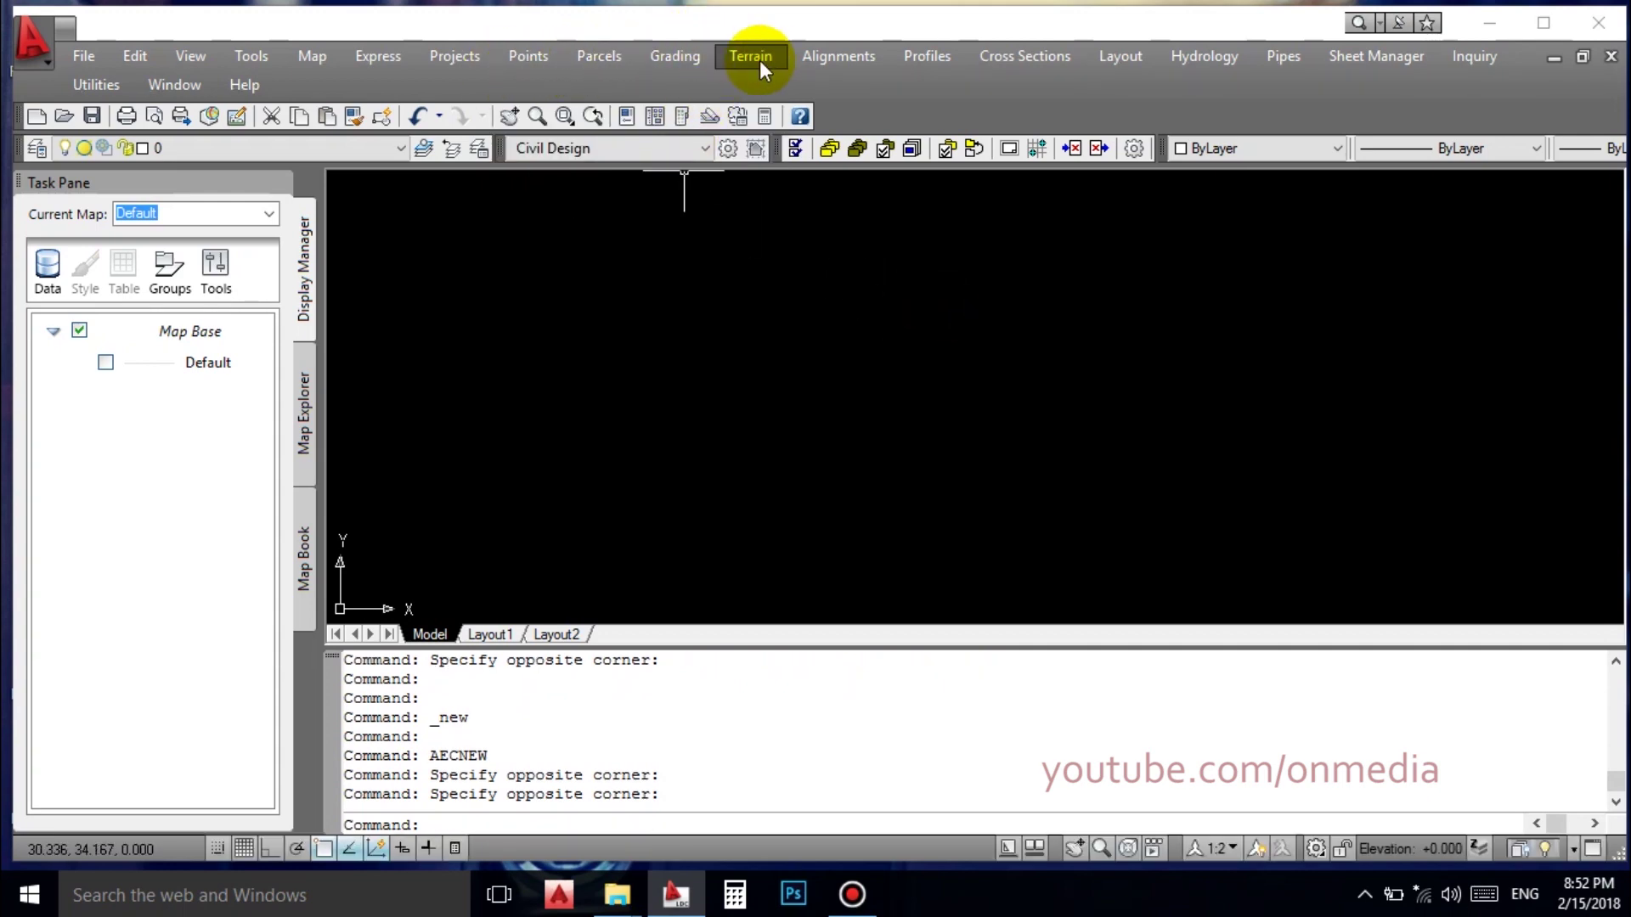
click(832, 54)
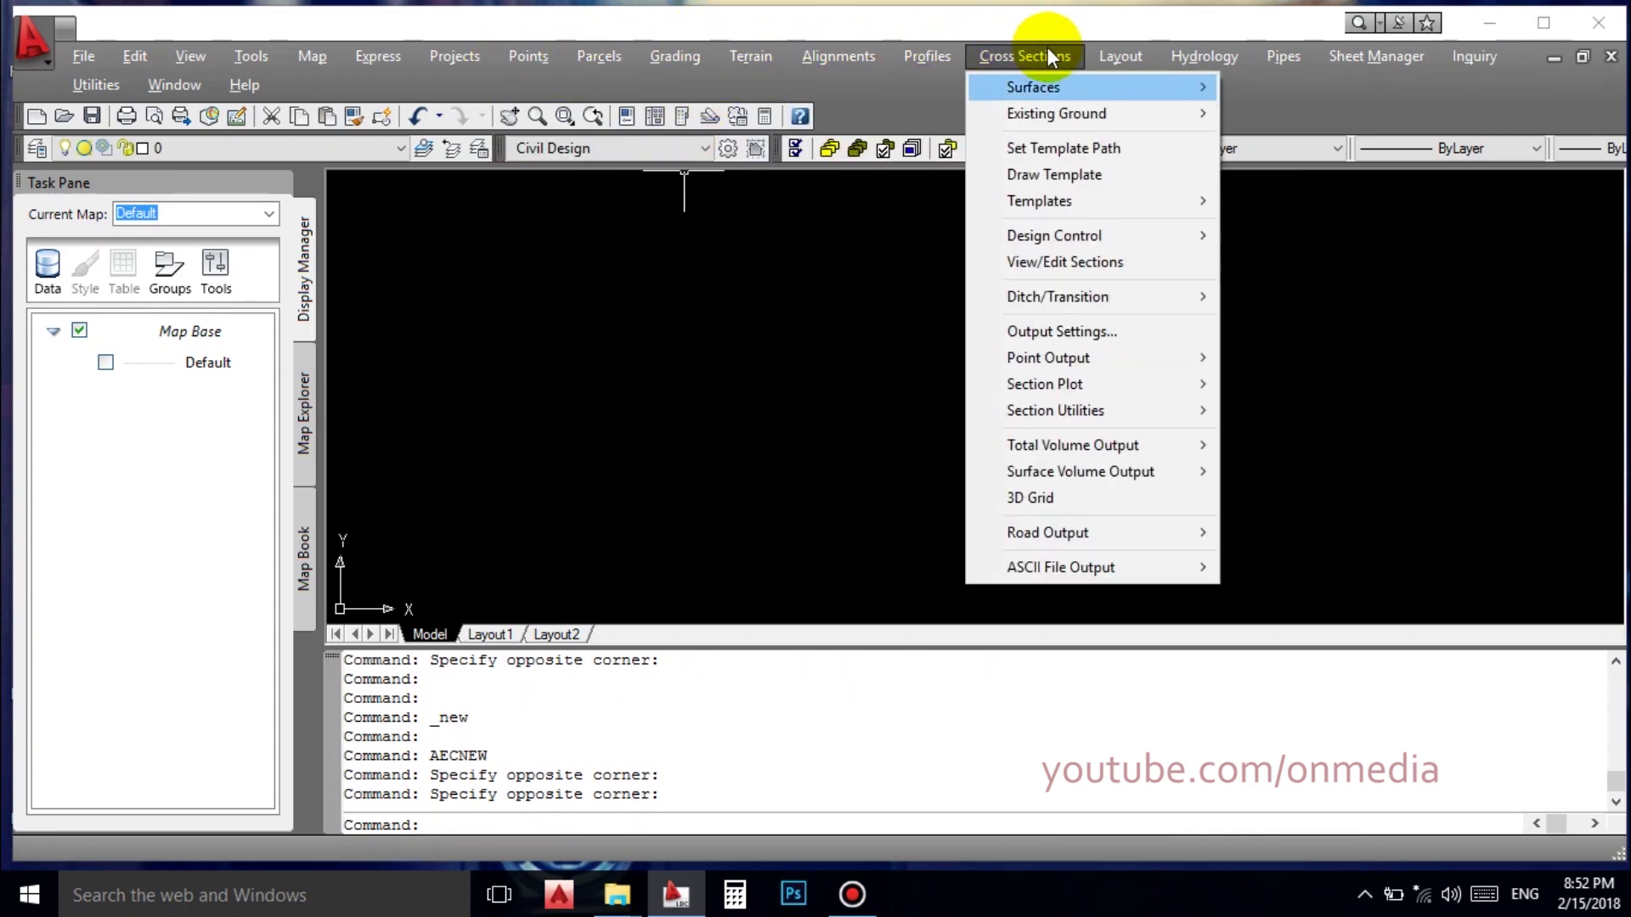
mouse_move(1120, 56)
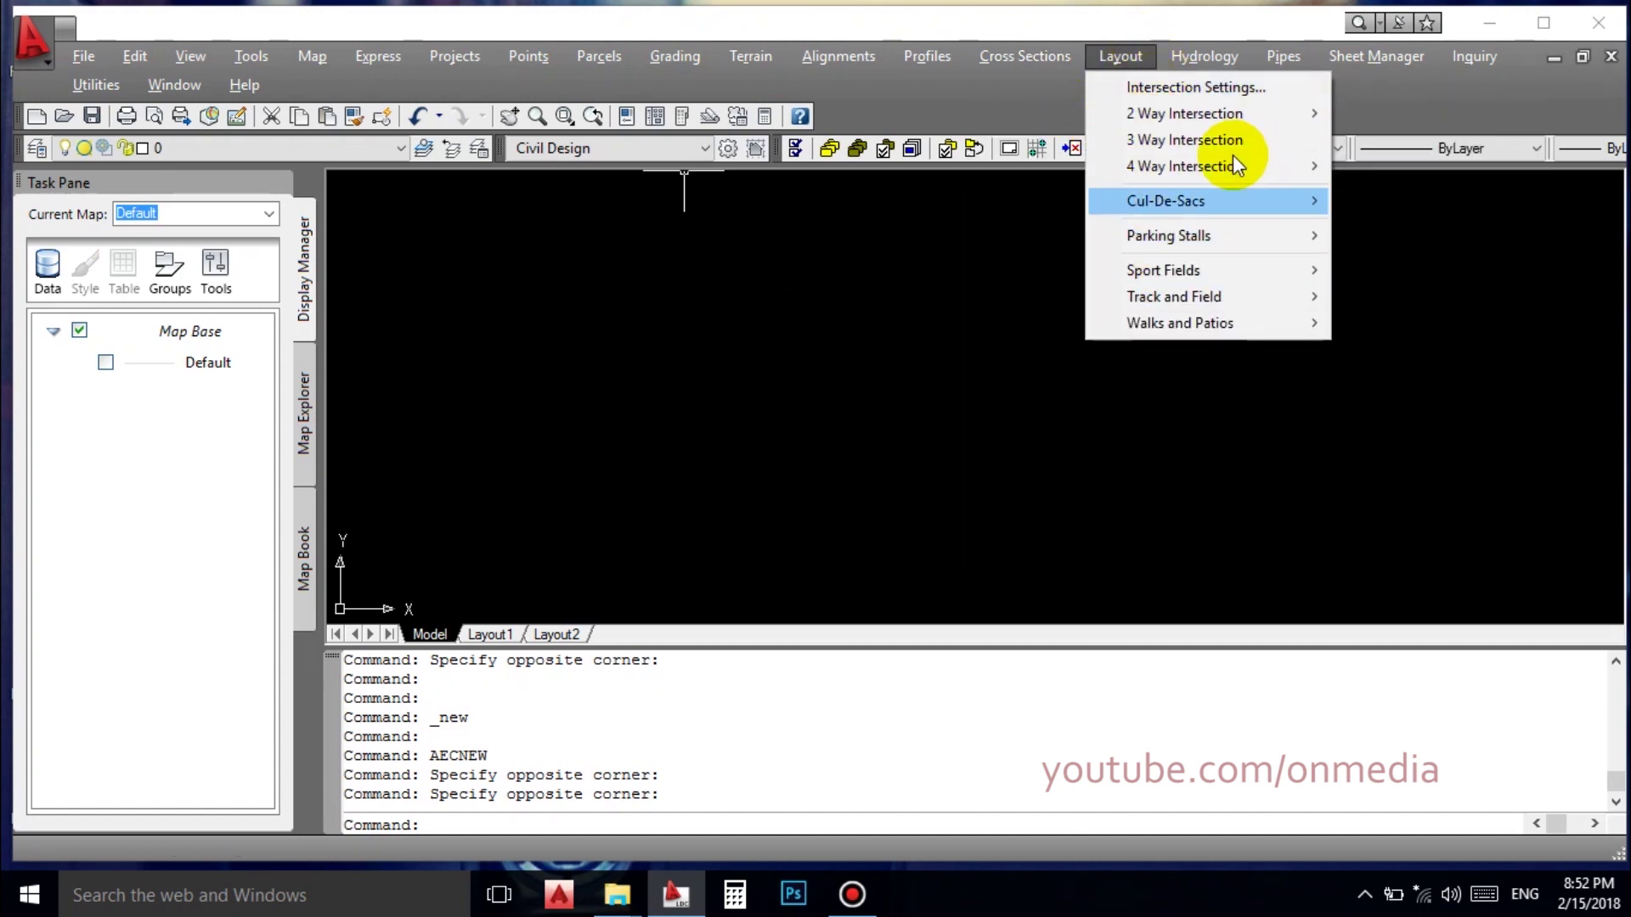
key(Right)
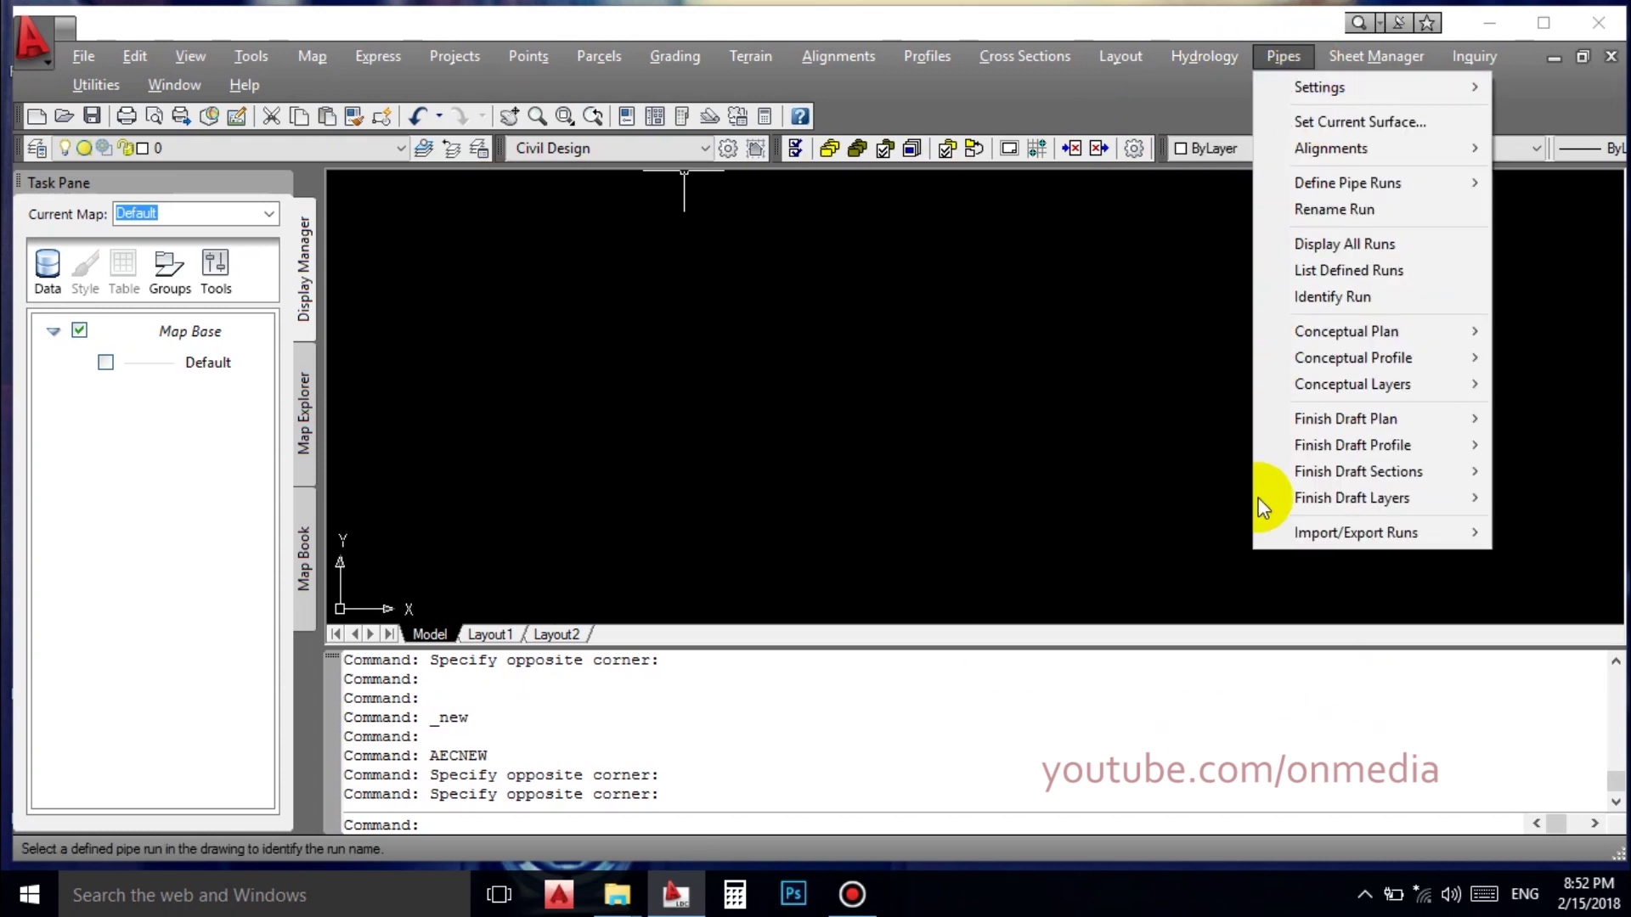
click(1025, 390)
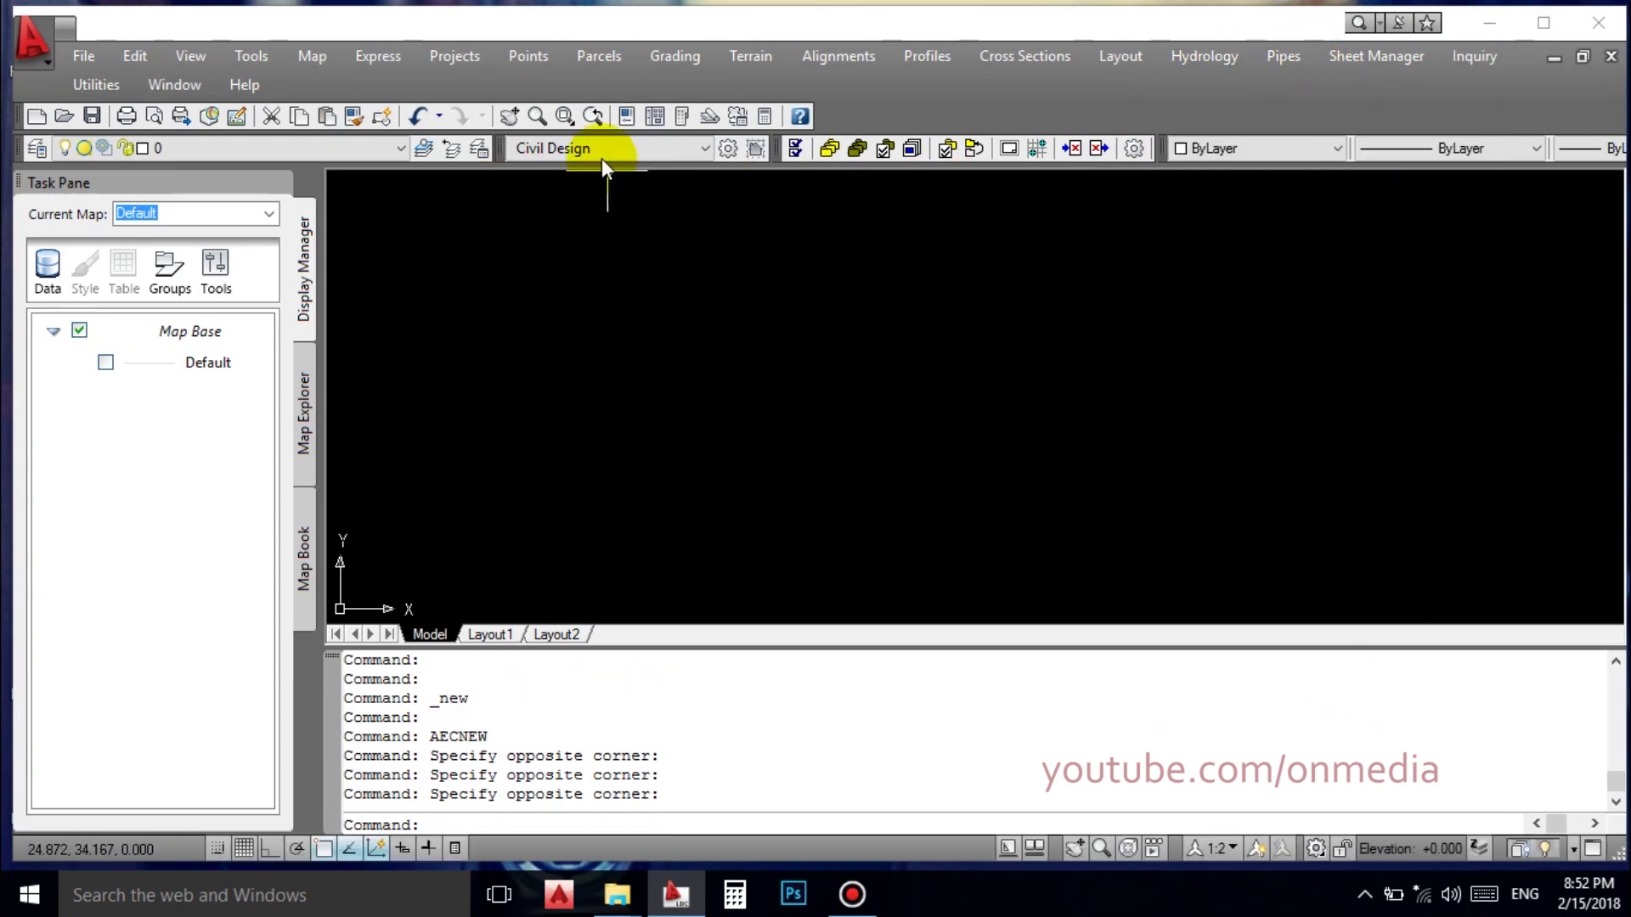
click(709, 356)
click(620, 322)
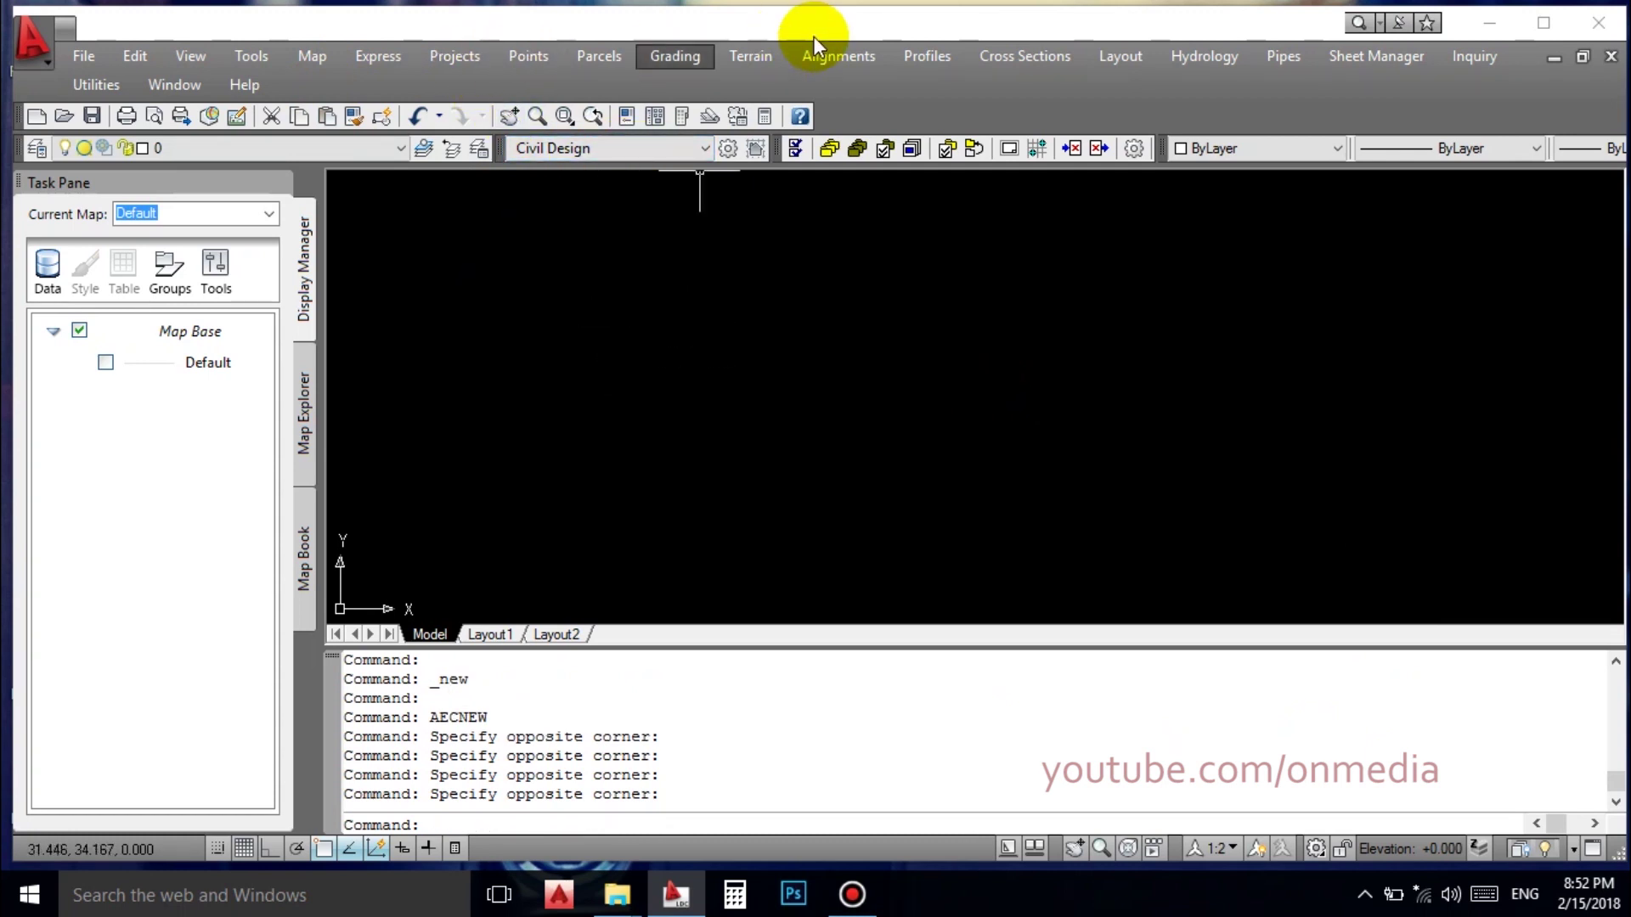
click(844, 68)
click(848, 75)
click(637, 391)
click(594, 335)
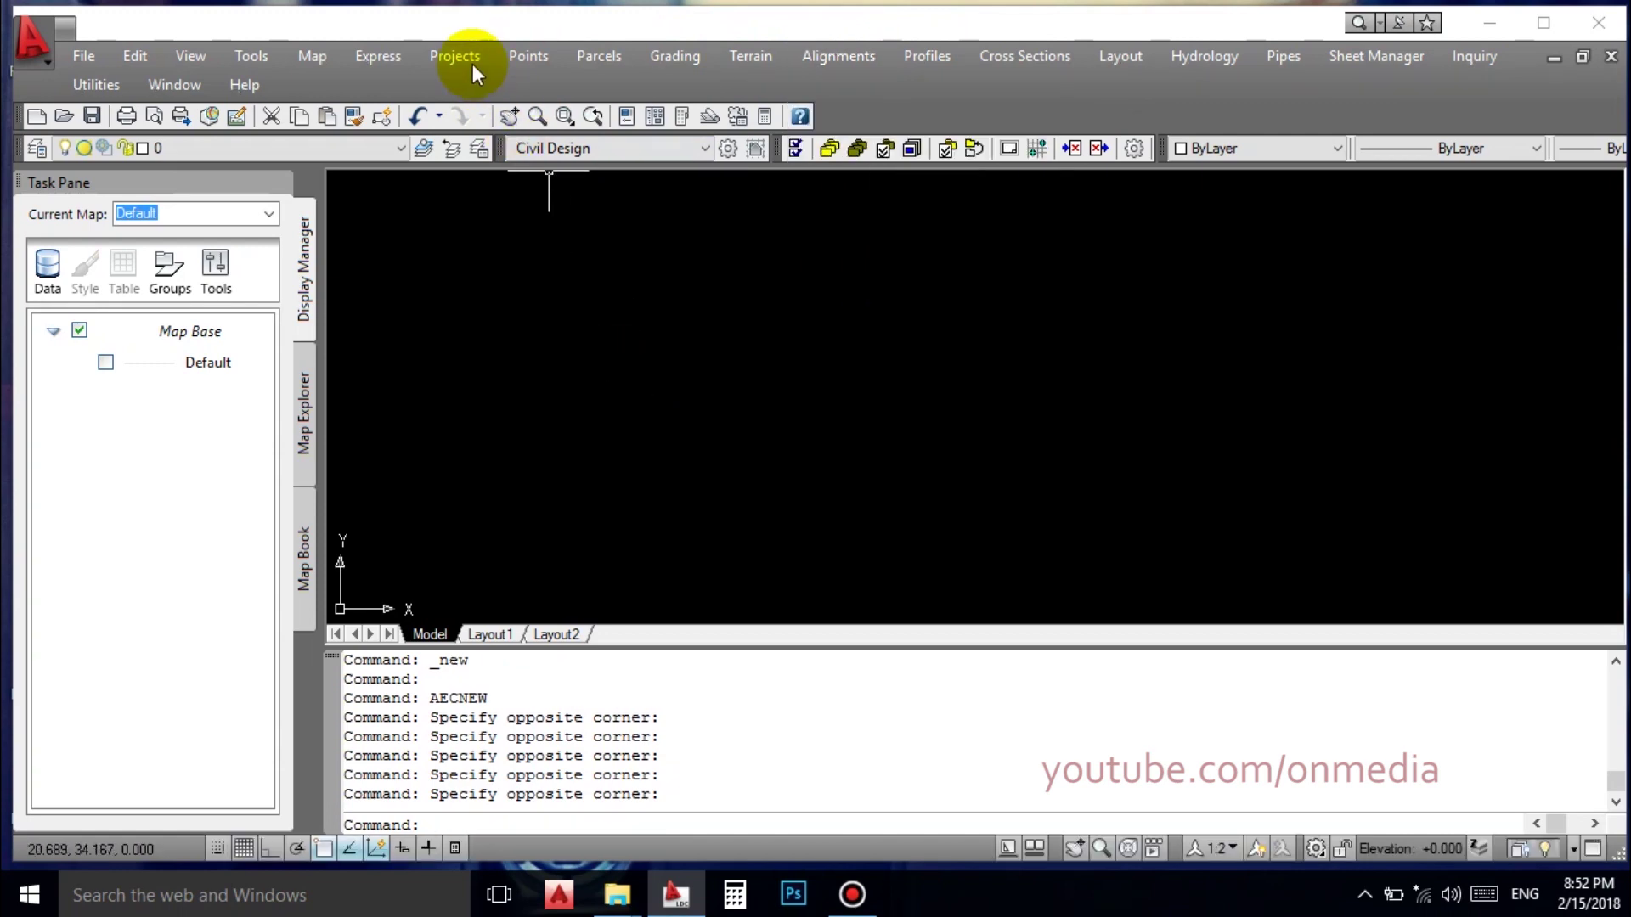
click(888, 890)
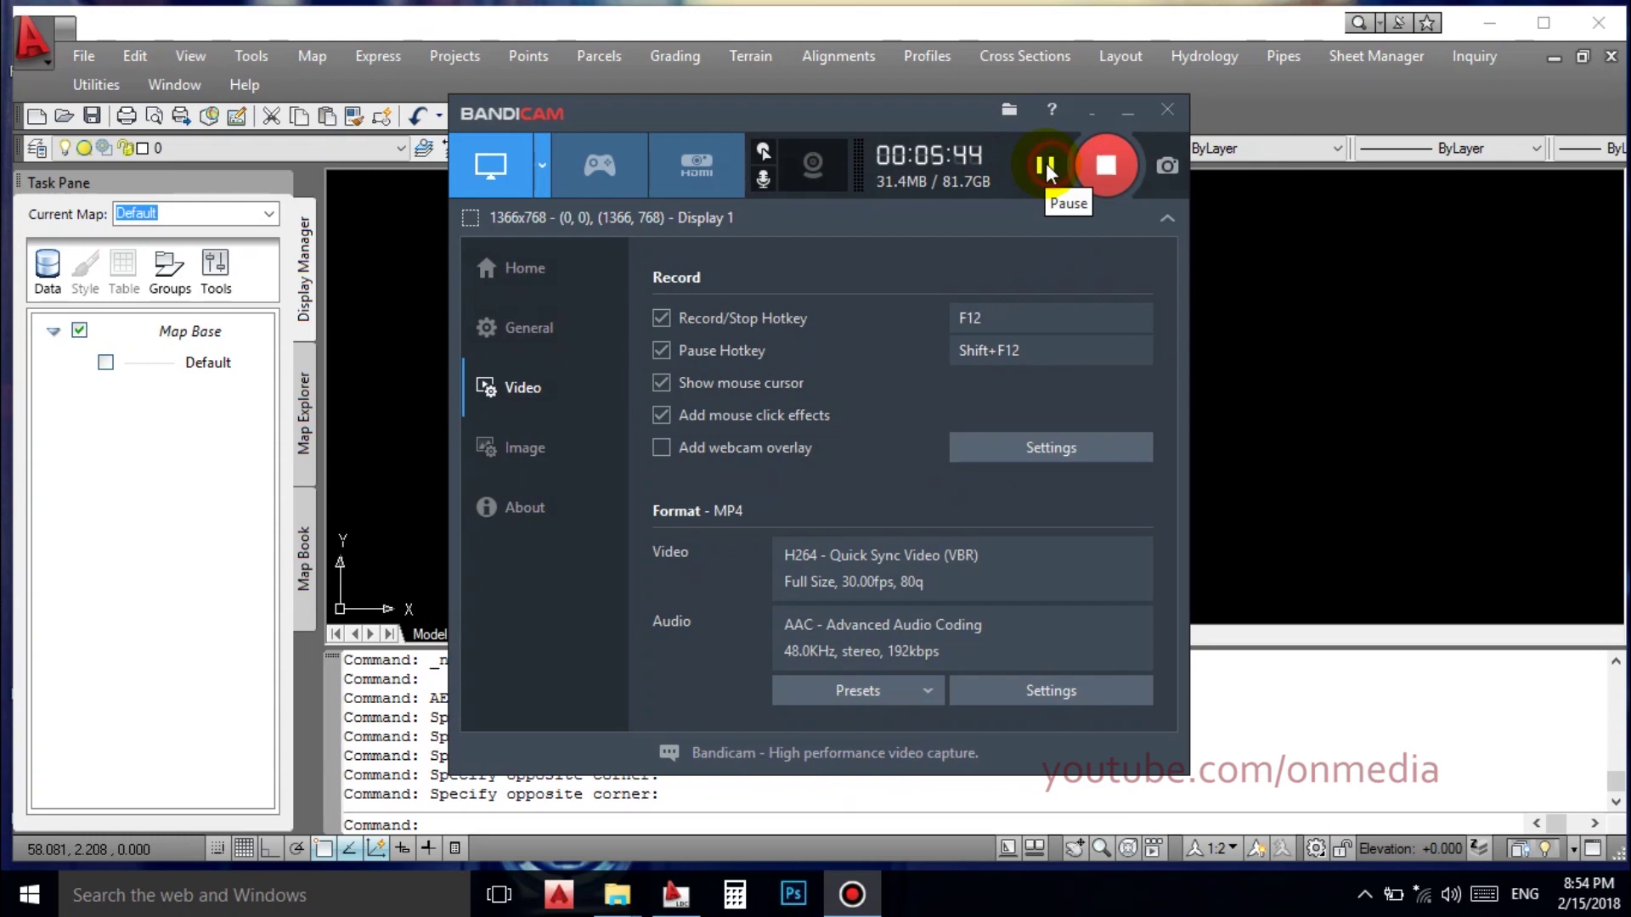
Close the kondotty to areacode drawing without saving changes.
click(1127, 112)
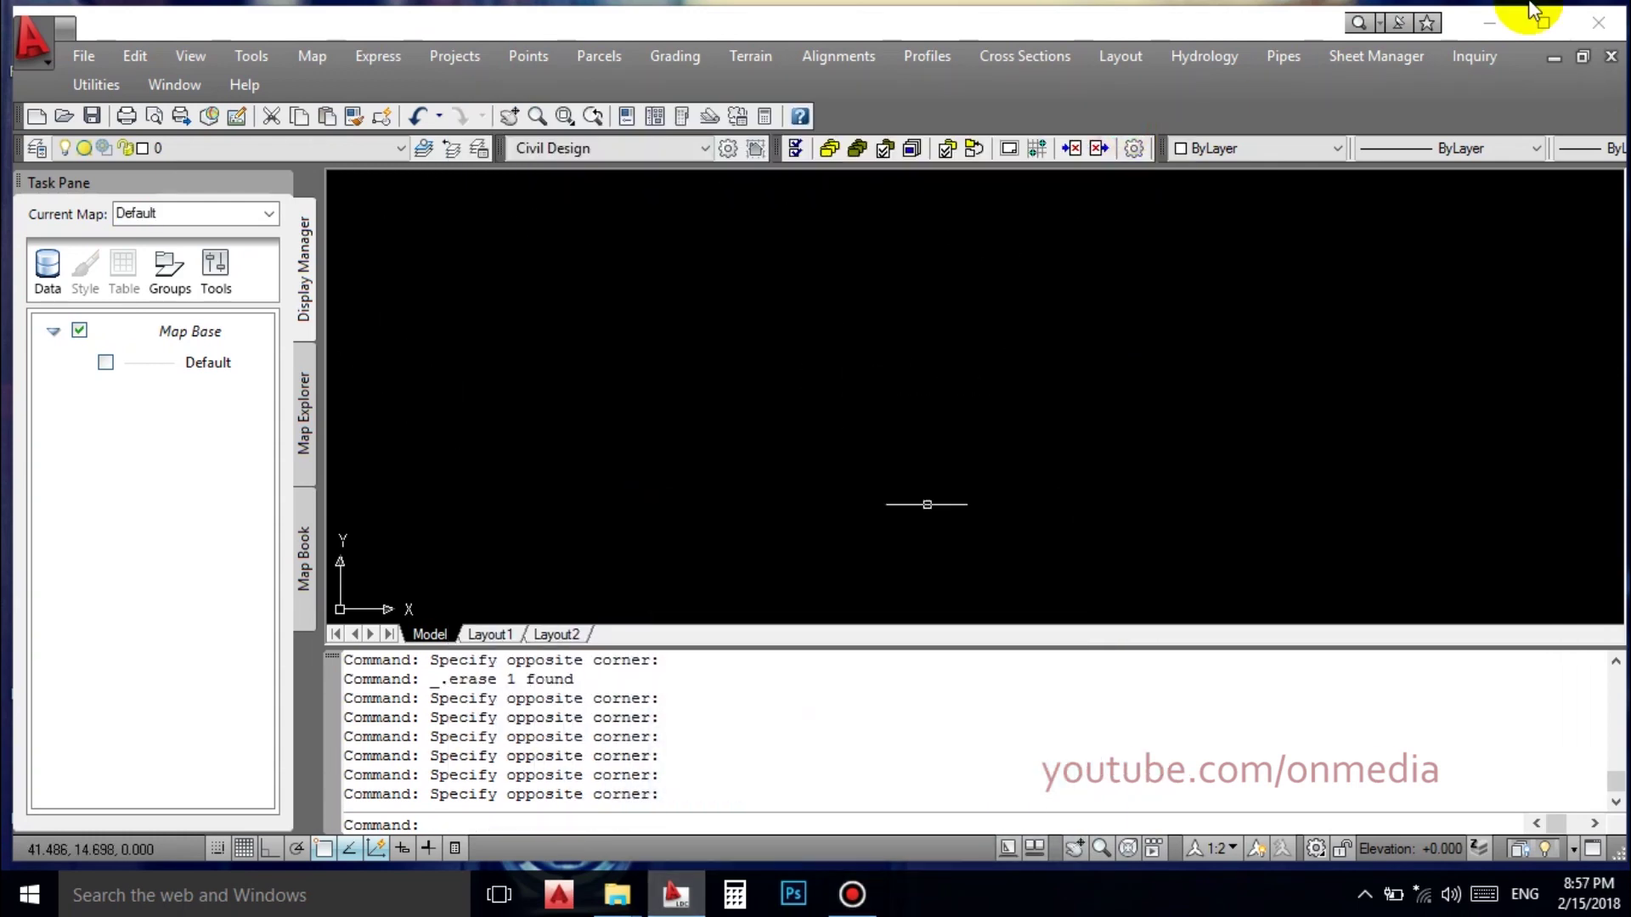
click(1598, 23)
click(910, 502)
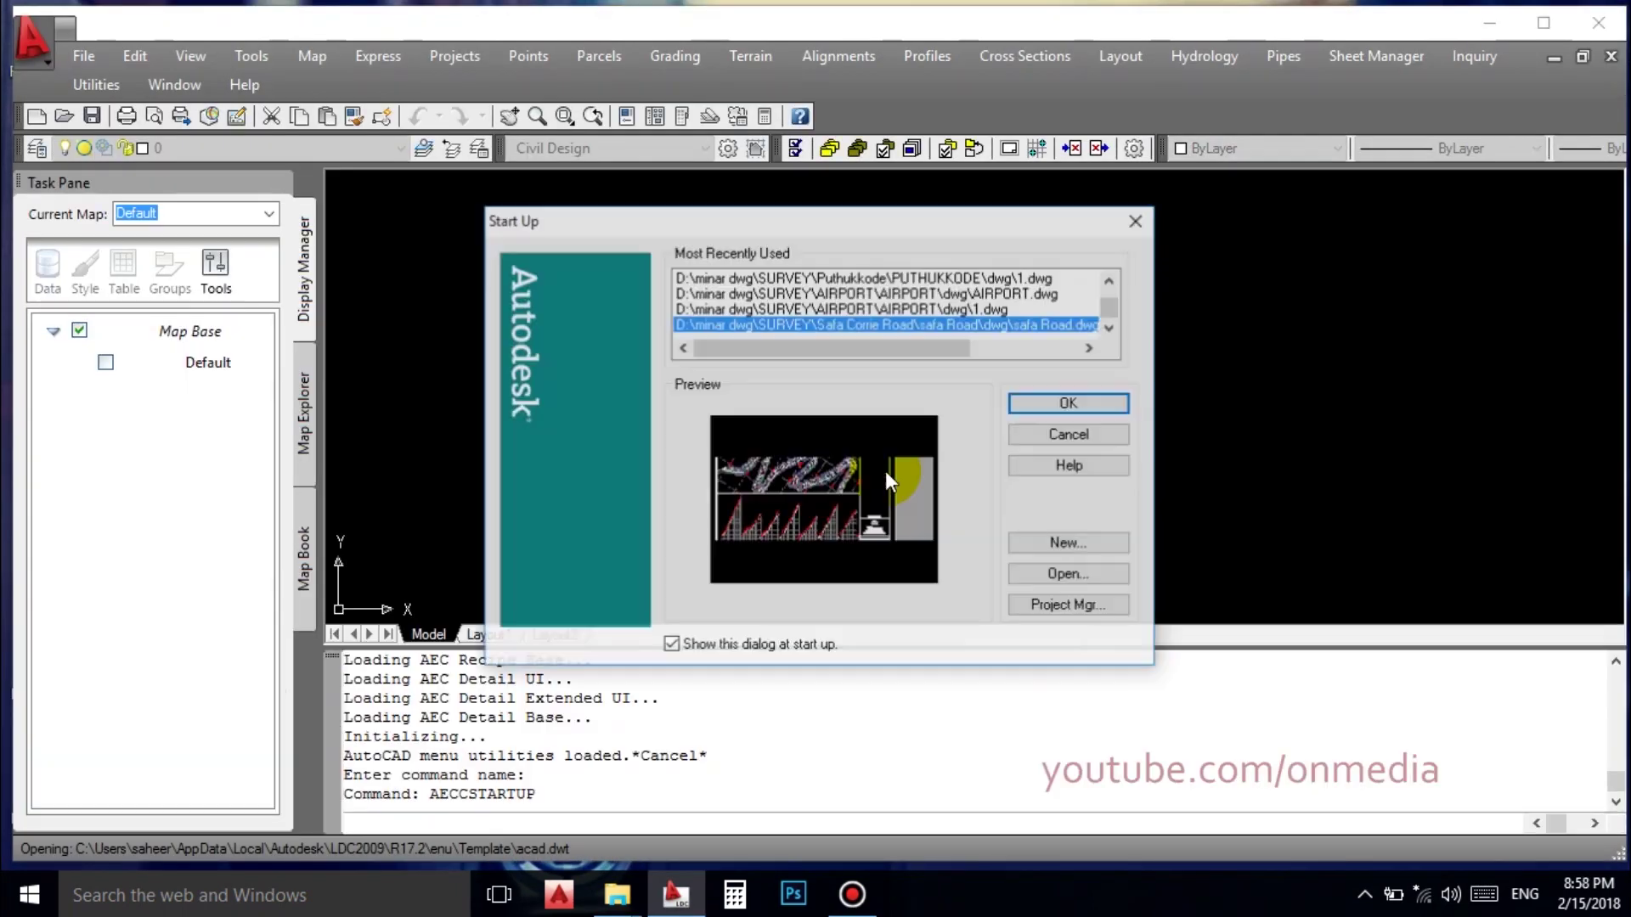
Open SAFA.dwg from the SAFA project with project path D:\minar dwg\SURVEY\IDX.
click(1074, 569)
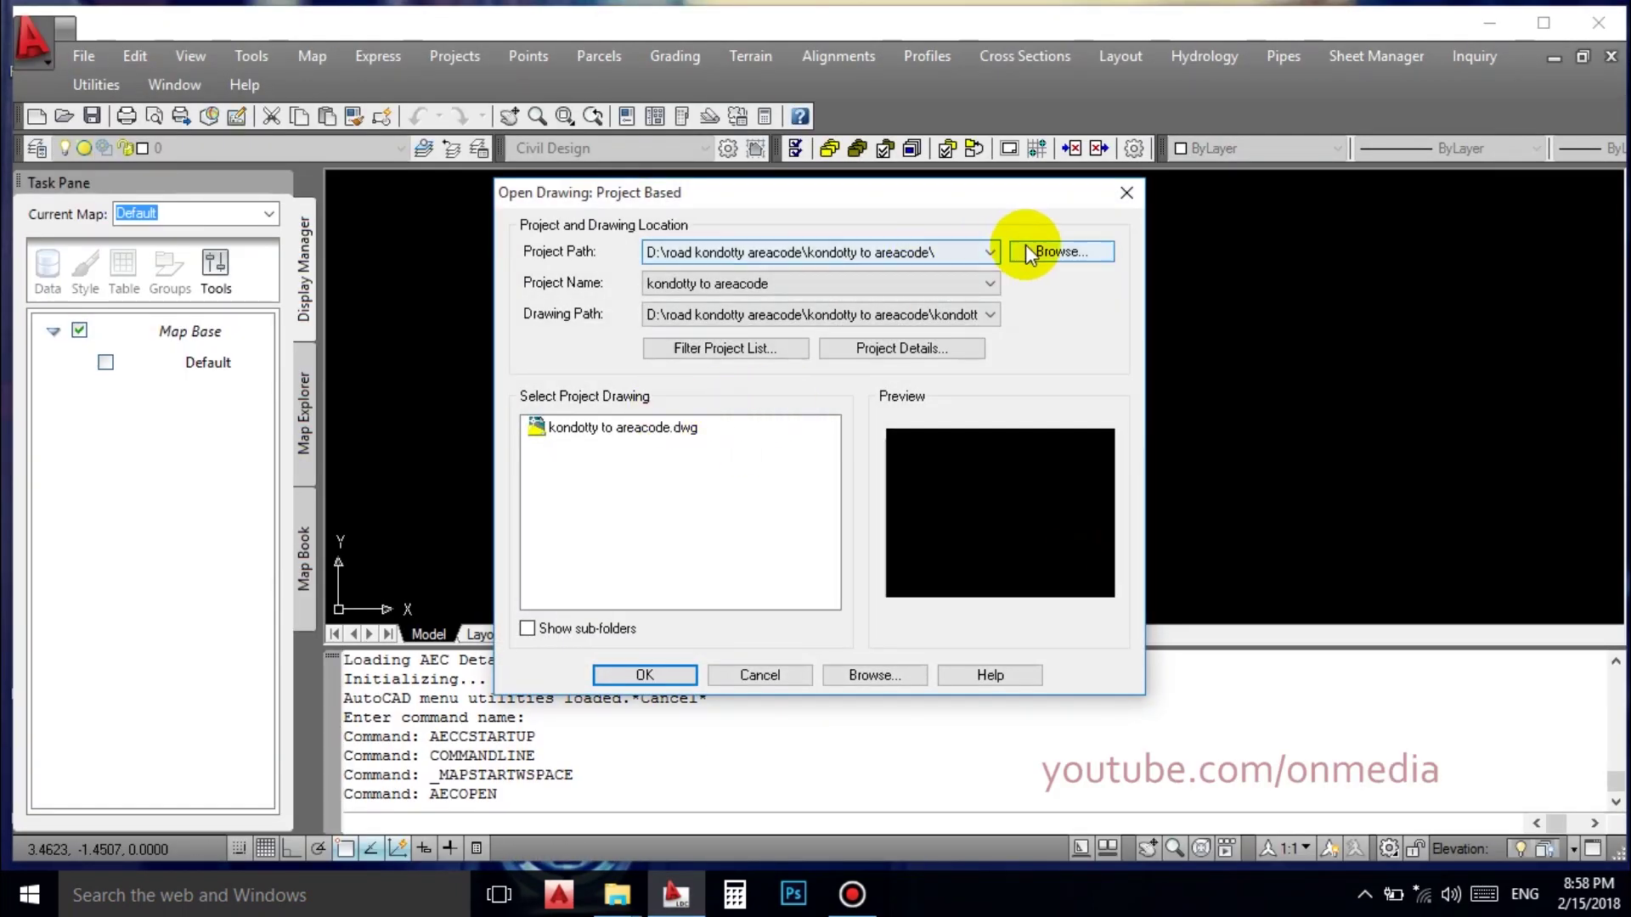
click(1061, 252)
click(796, 492)
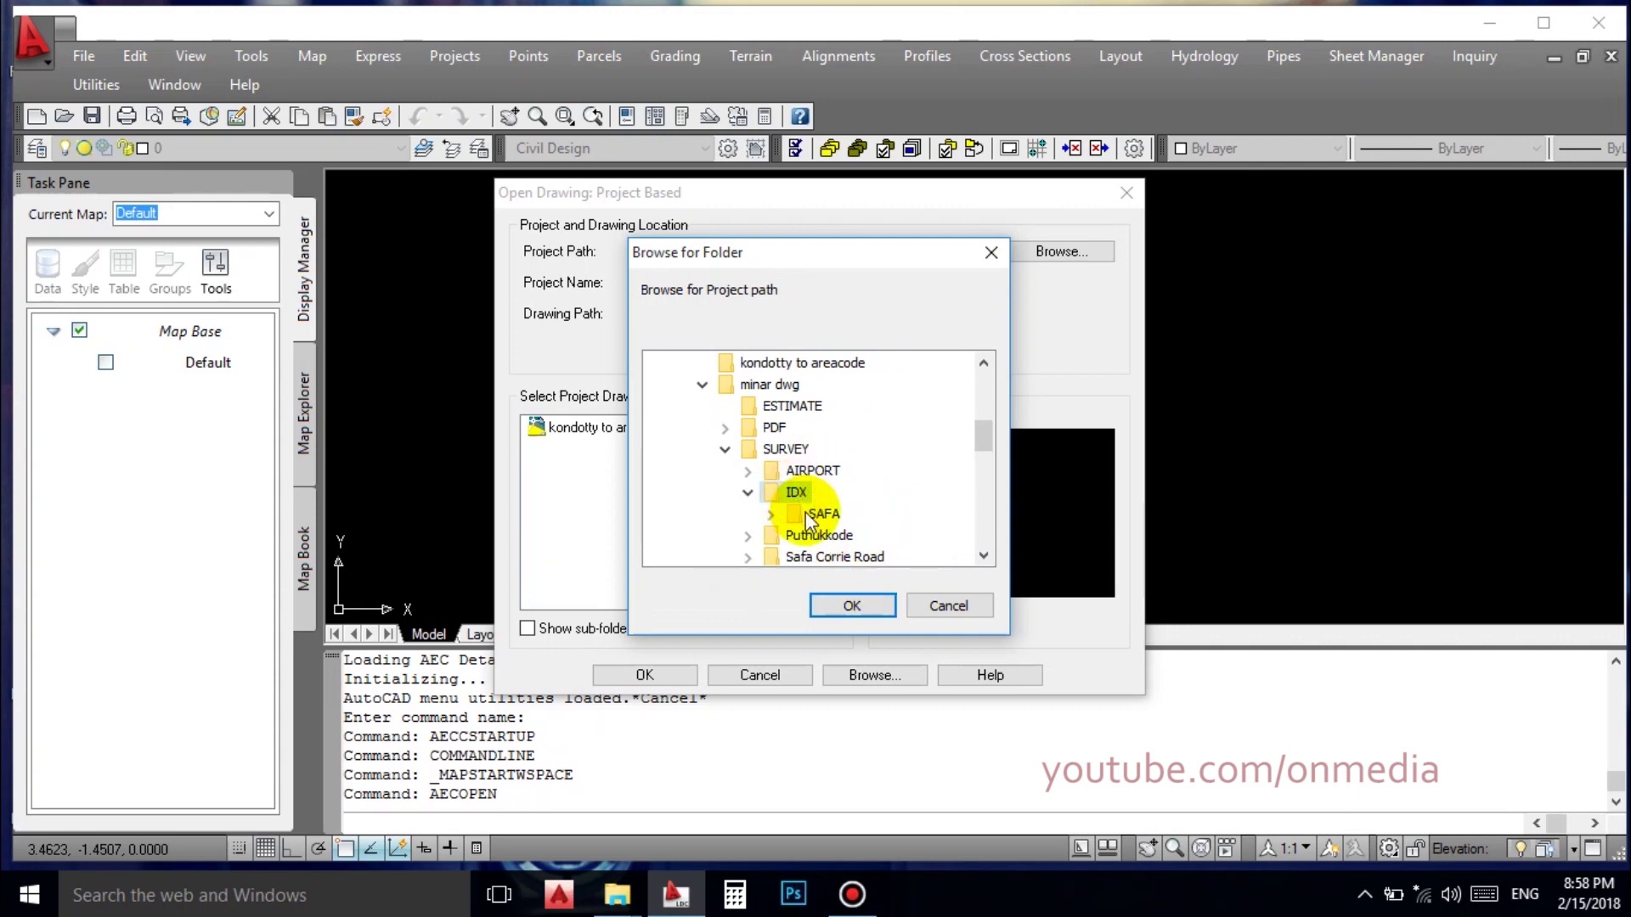
click(853, 606)
click(602, 451)
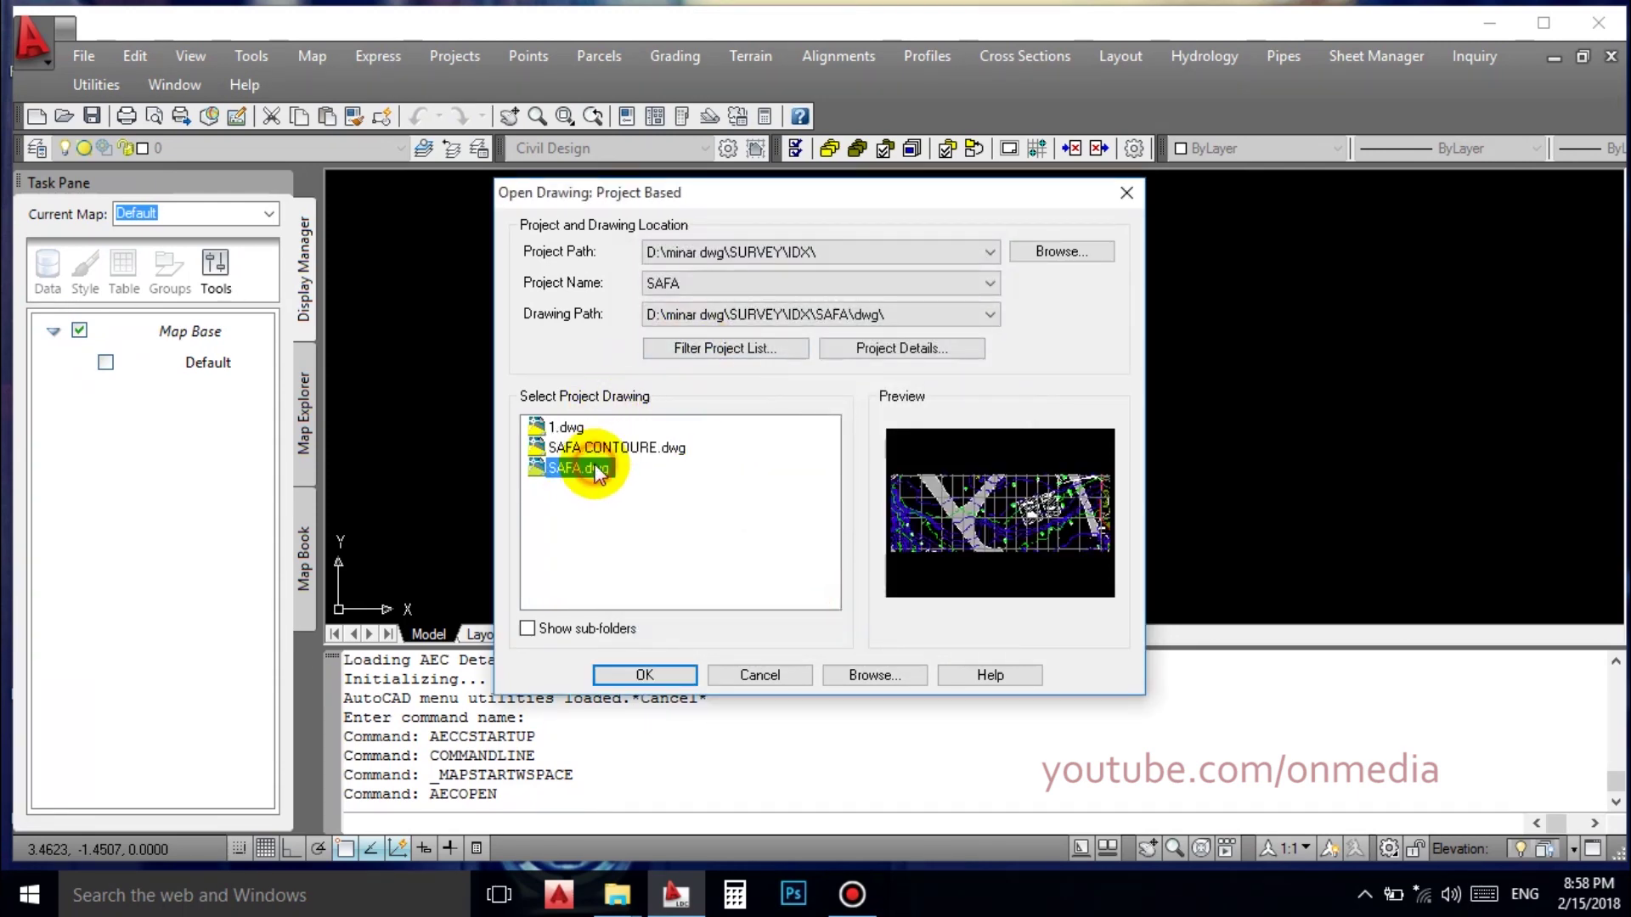
click(676, 680)
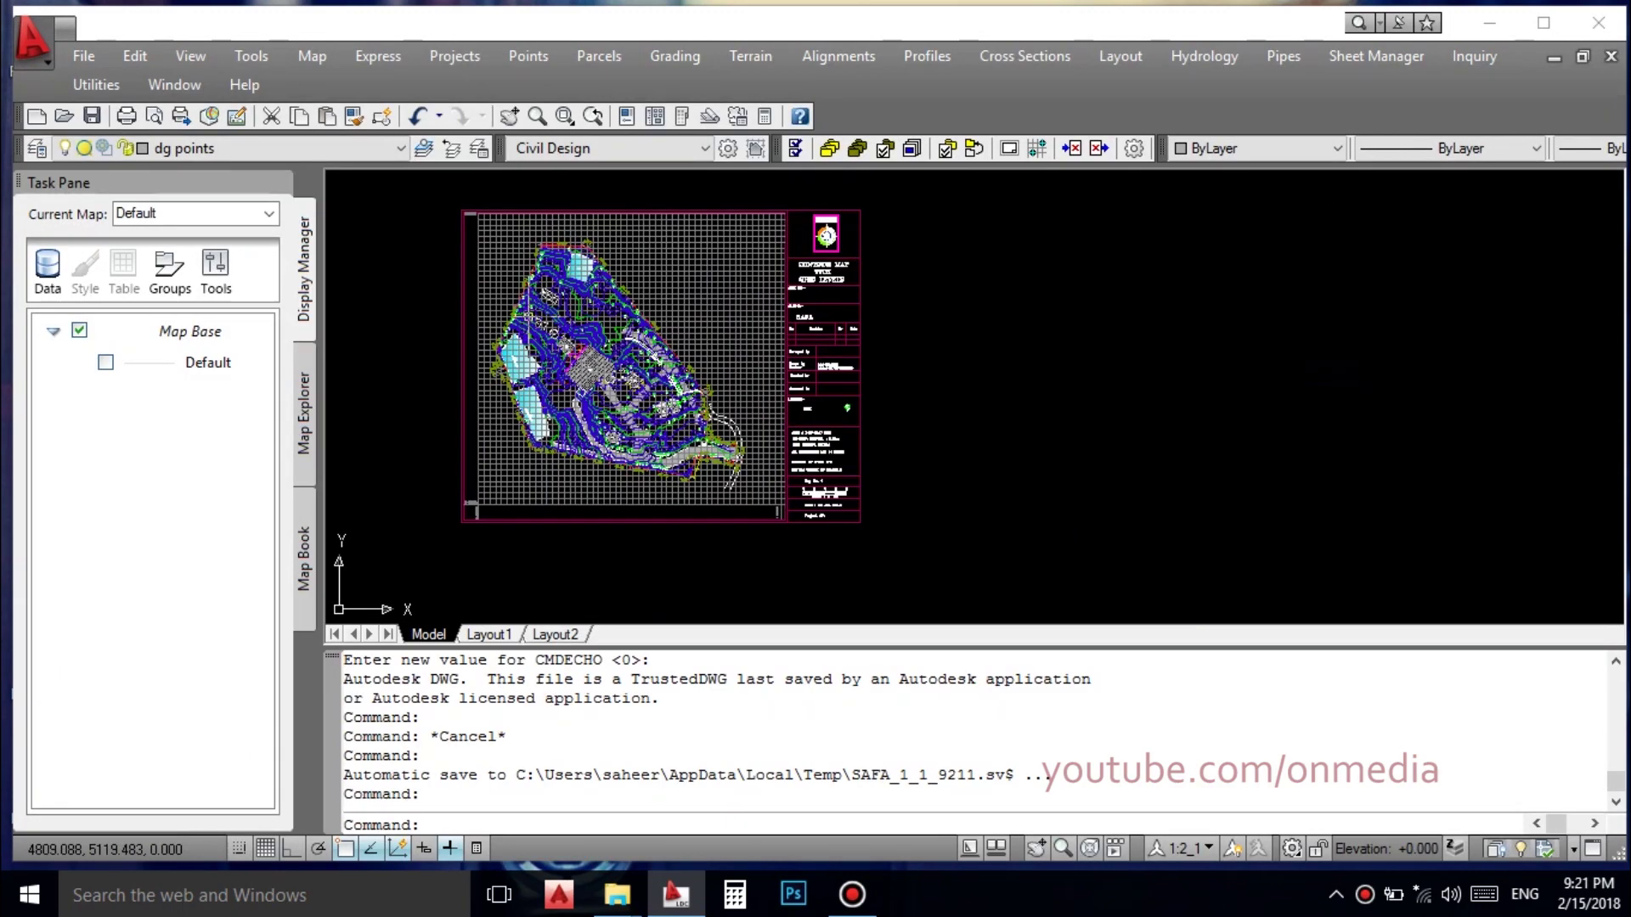
Zoom in on the Shed and shift the site plan up and to the left.
scroll(553, 233, up, 2)
scroll(552, 234, up, 2)
scroll(595, 271, up, 2)
scroll(684, 311, down, 2)
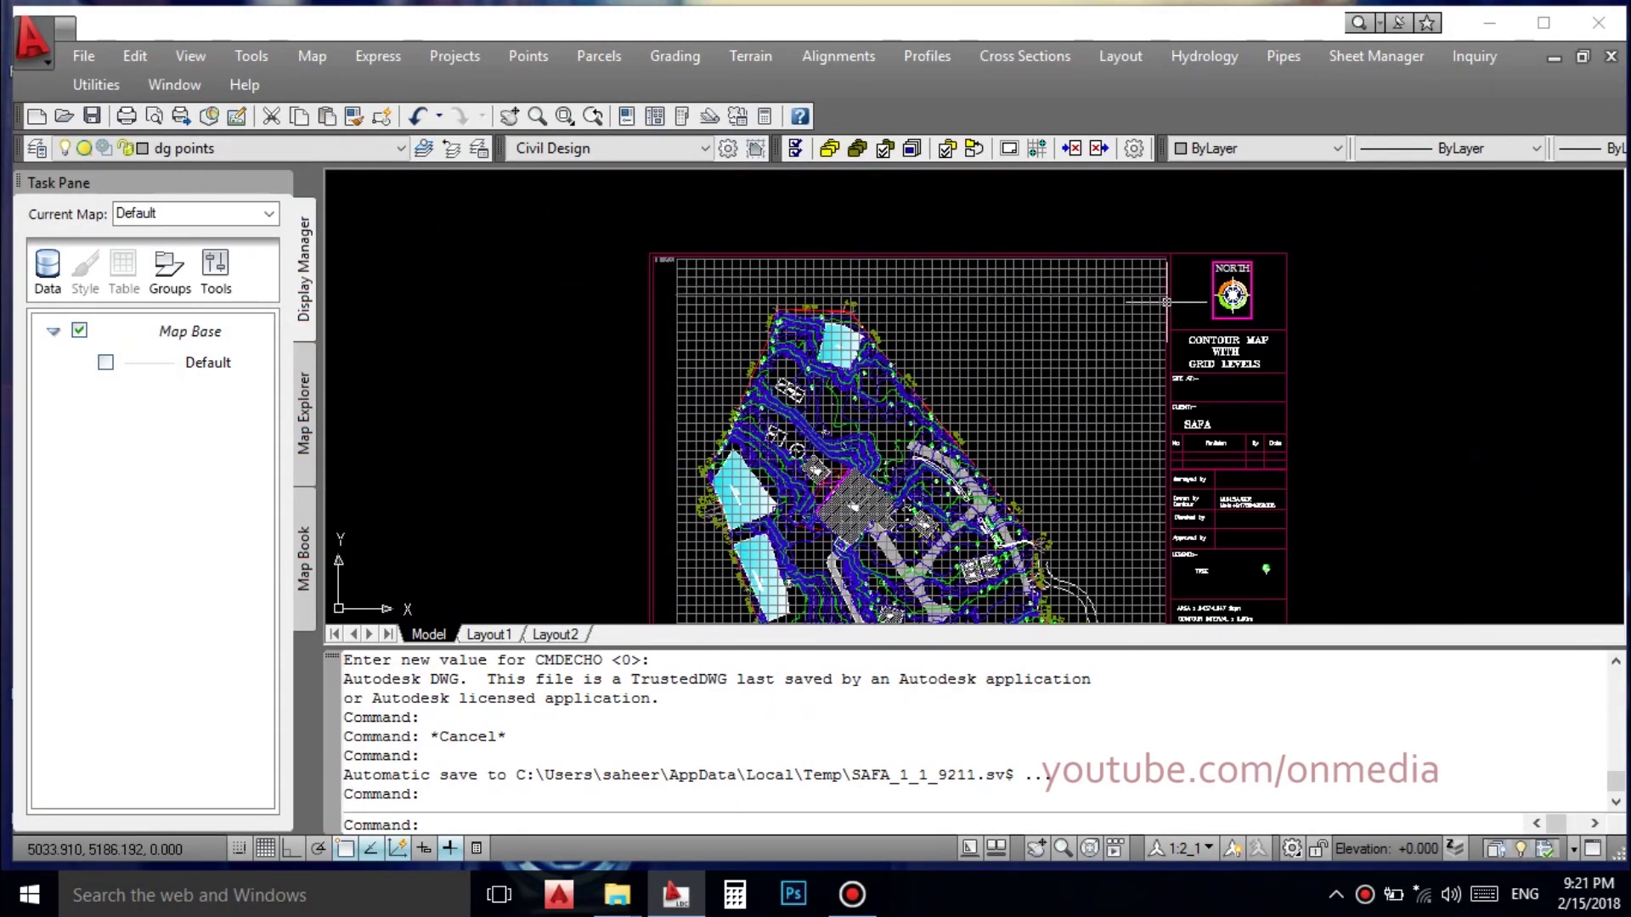
middle_drag(1015, 297, 964, 183)
Zoom further in and bring the TANK building into view.
scroll(720, 468, up, 3)
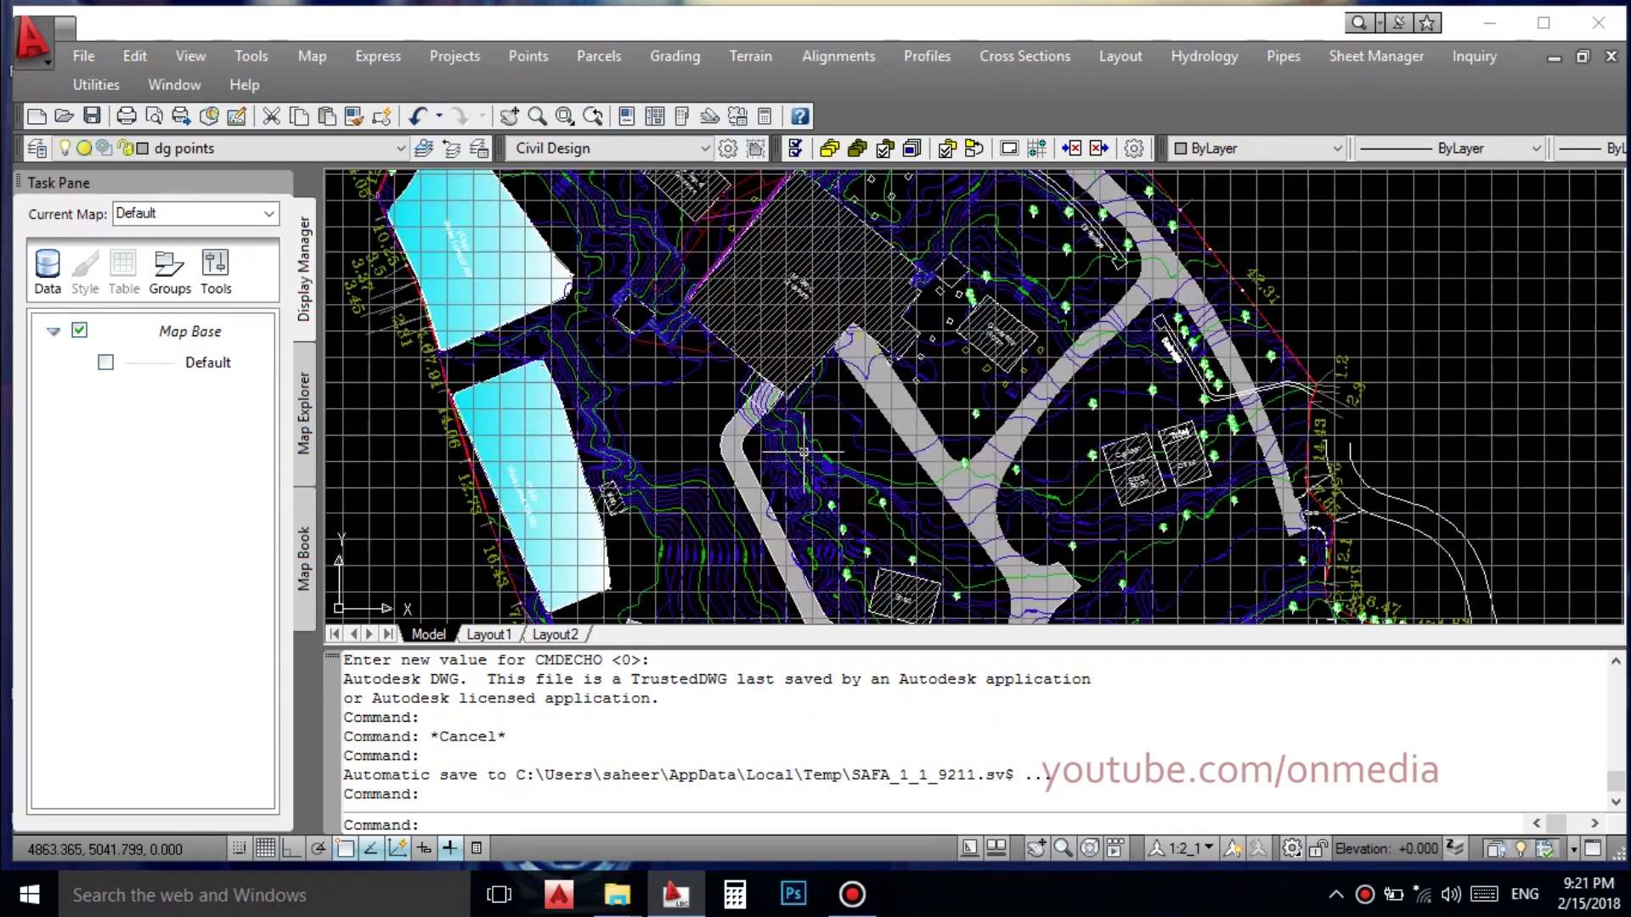
scroll(705, 470, up, 2)
scroll(696, 471, up, 2)
scroll(696, 472, up, 2)
scroll(646, 425, up, 1)
scroll(583, 365, up, 2)
scroll(833, 464, up, 1)
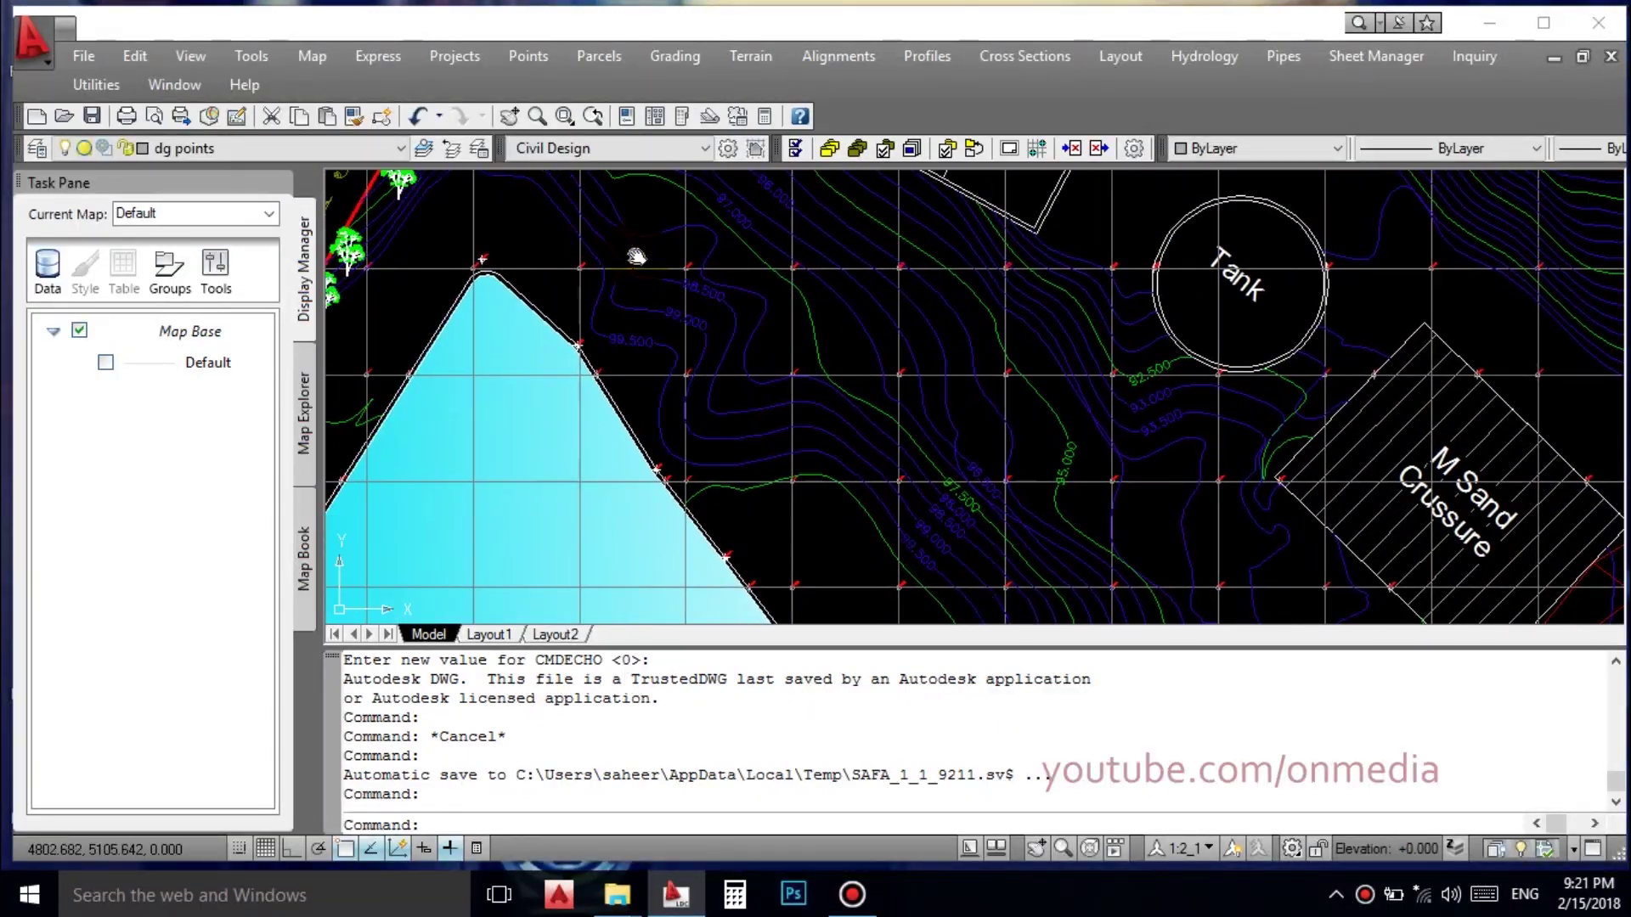
middle_drag(637, 254, 629, 390)
middle_drag(697, 308, 706, 416)
Reposition the view so the TANK building sits lower left.
scroll(794, 358, up, 3)
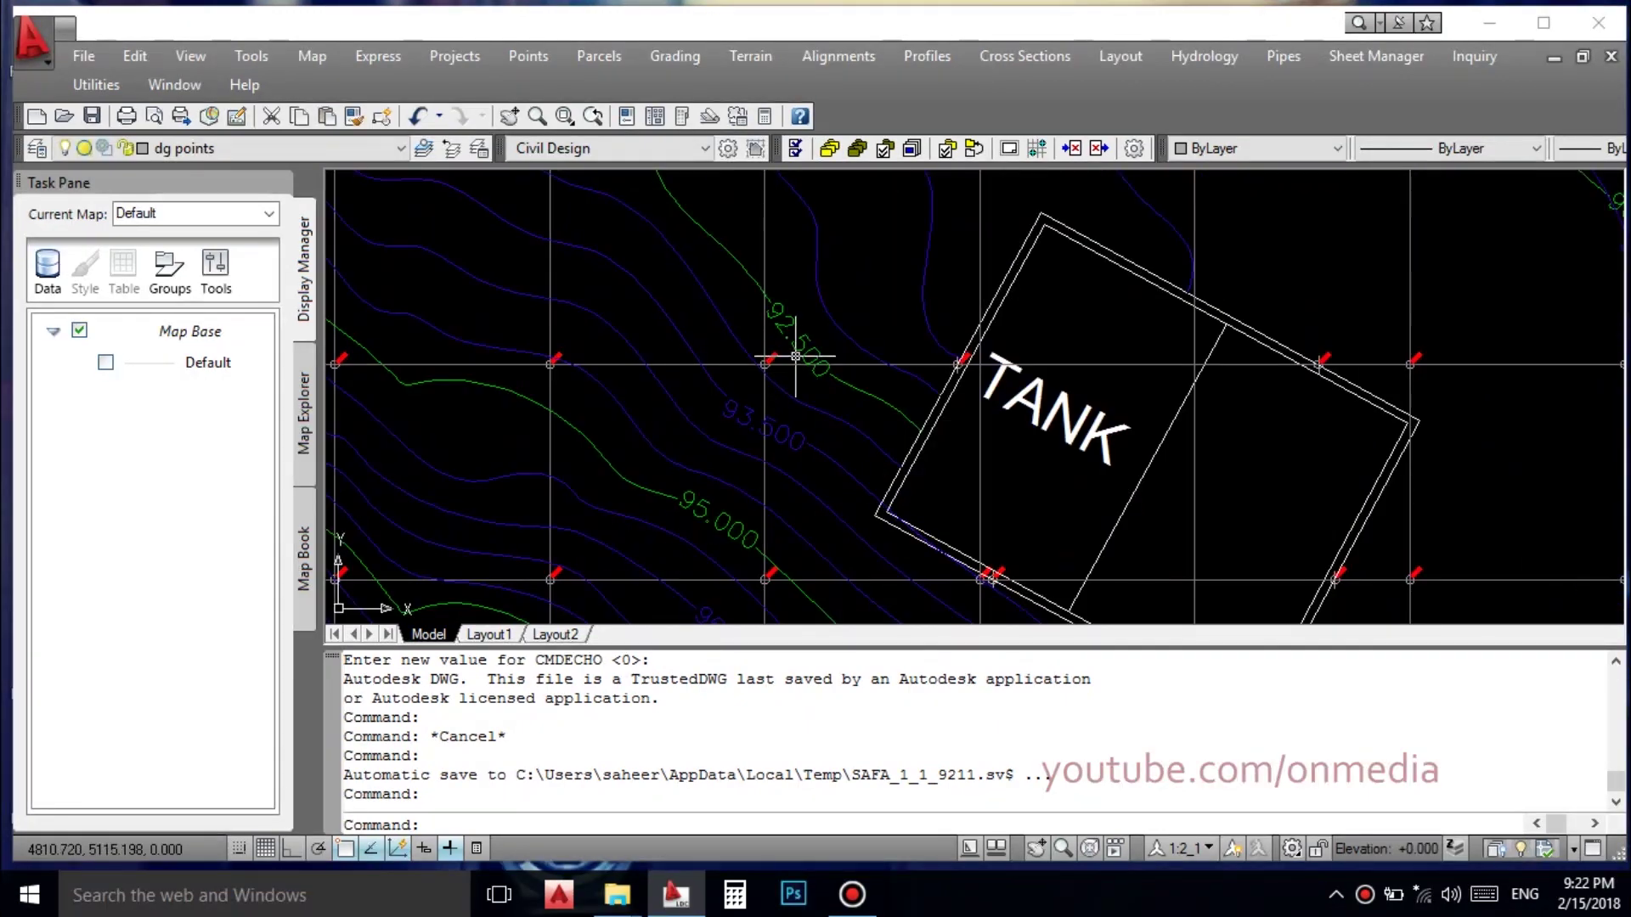
scroll(714, 338, down, 4)
middle_drag(1016, 280, 842, 421)
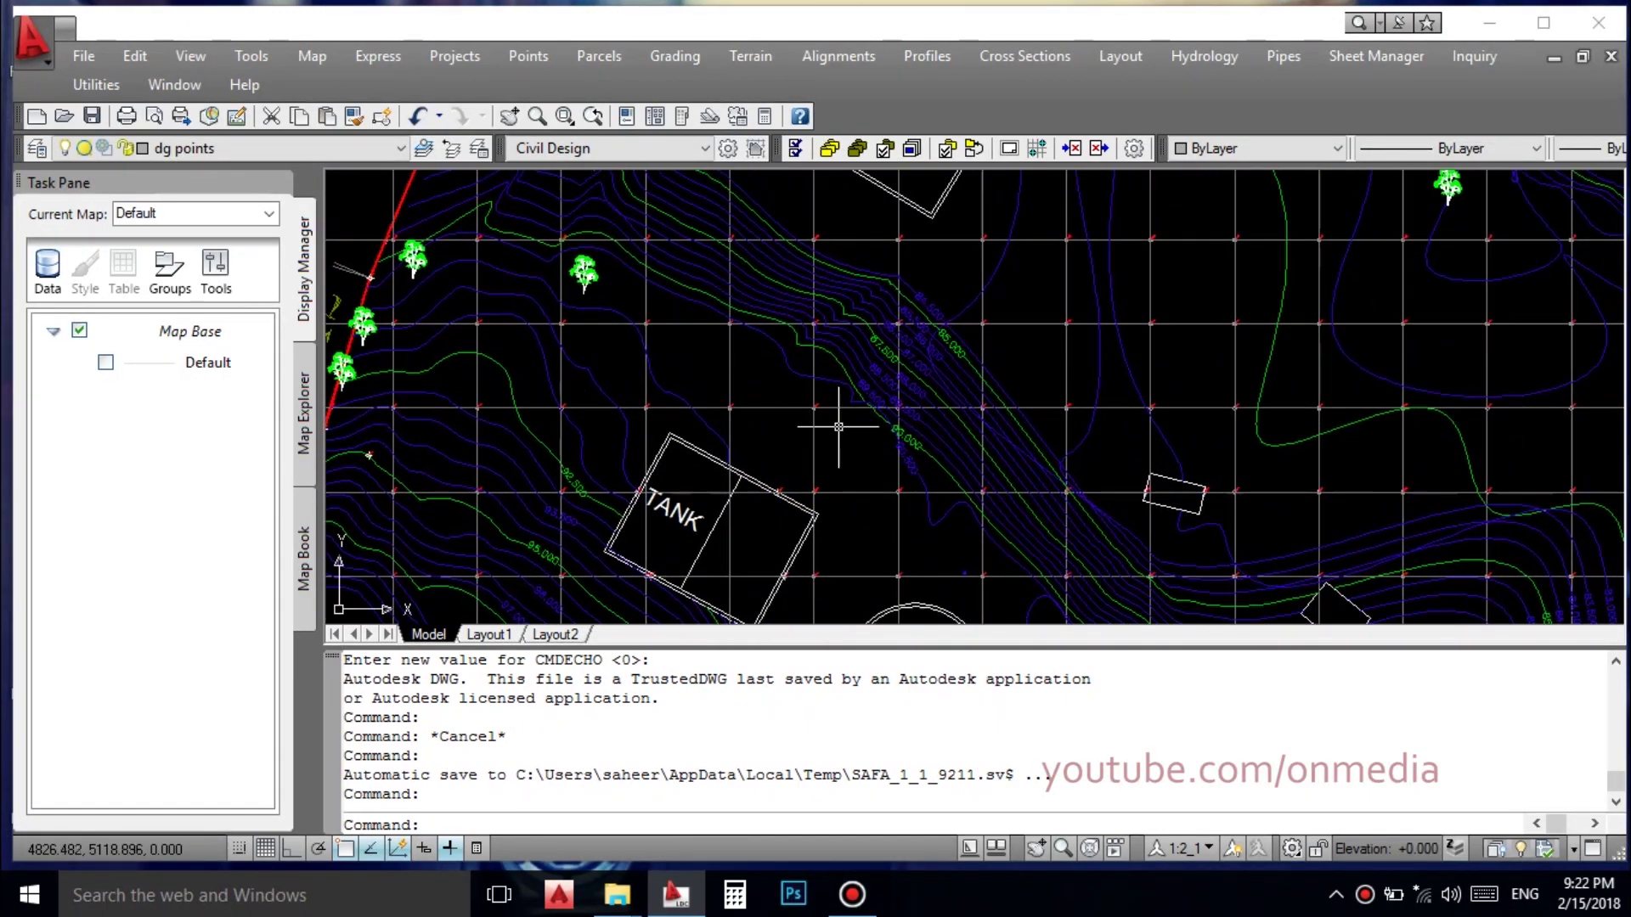
scroll(845, 391, up, 2)
scroll(843, 448, up, 3)
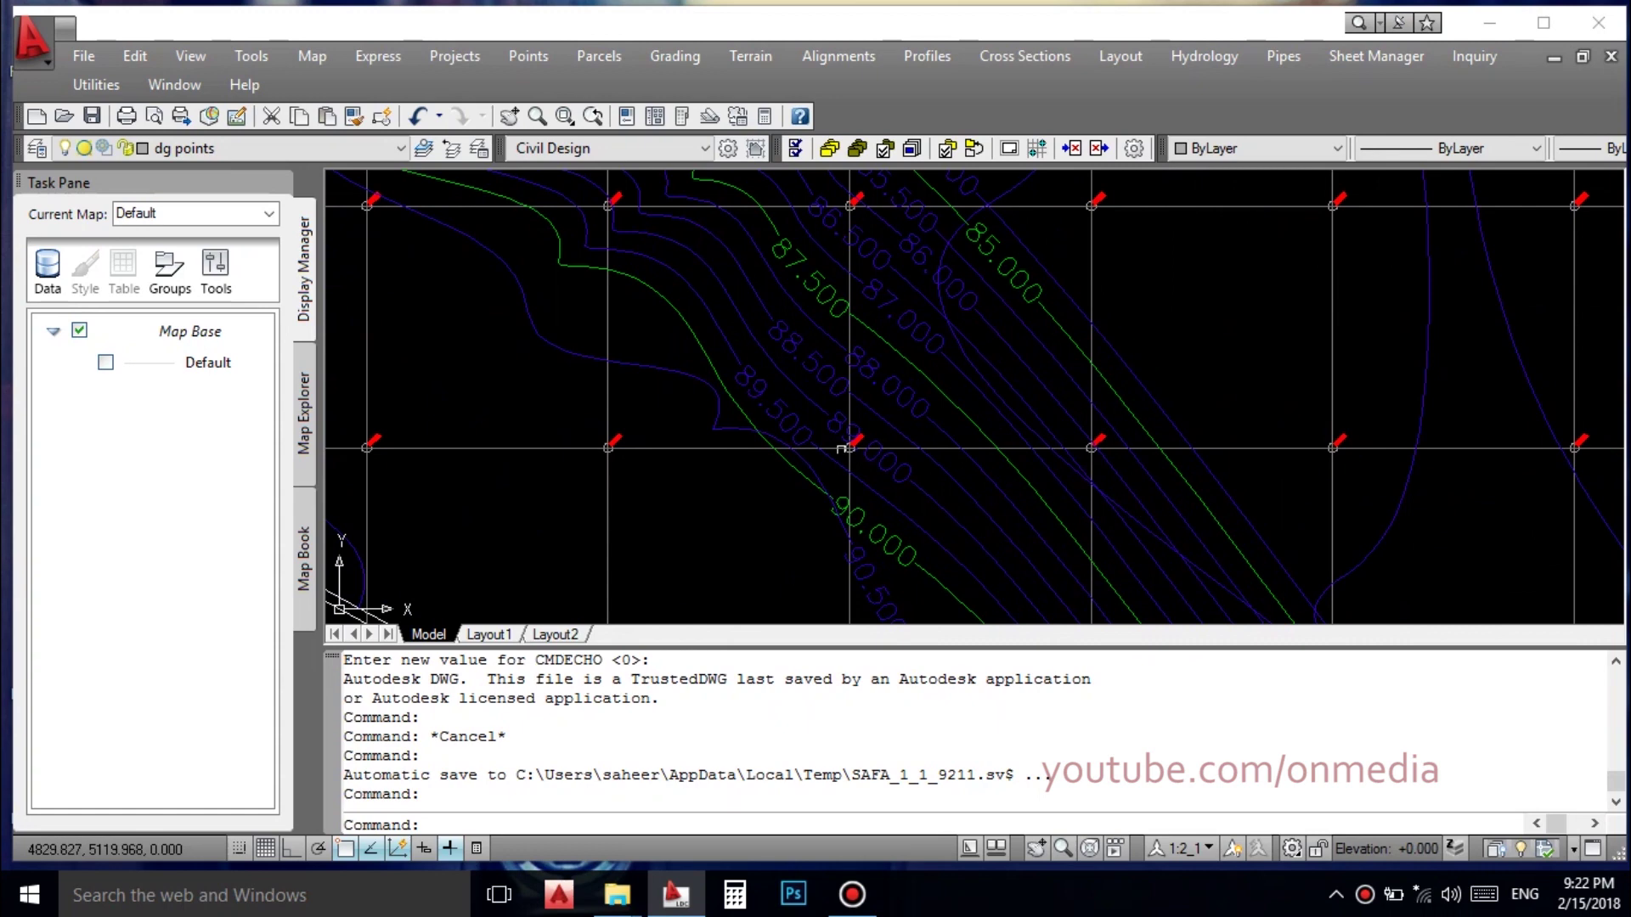
scroll(815, 407, down, 4)
scroll(812, 397, up, 3)
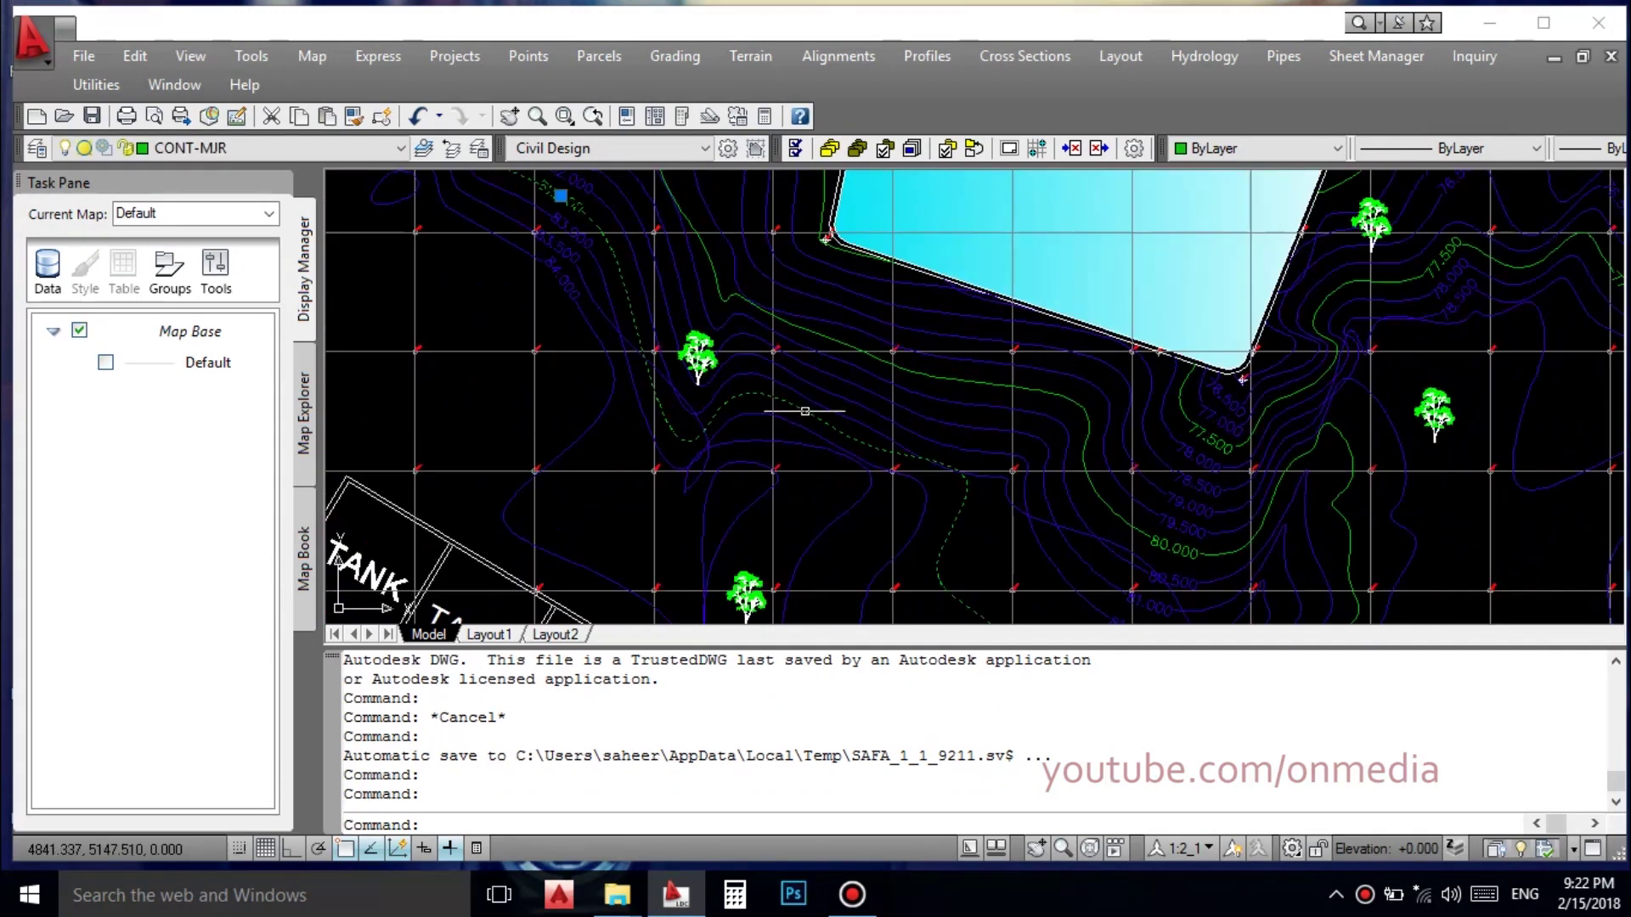
Bring the pond corner into view, then move the pond up to reveal the TANK blocks.
middle_drag(696, 369, 730, 528)
scroll(616, 365, up, 3)
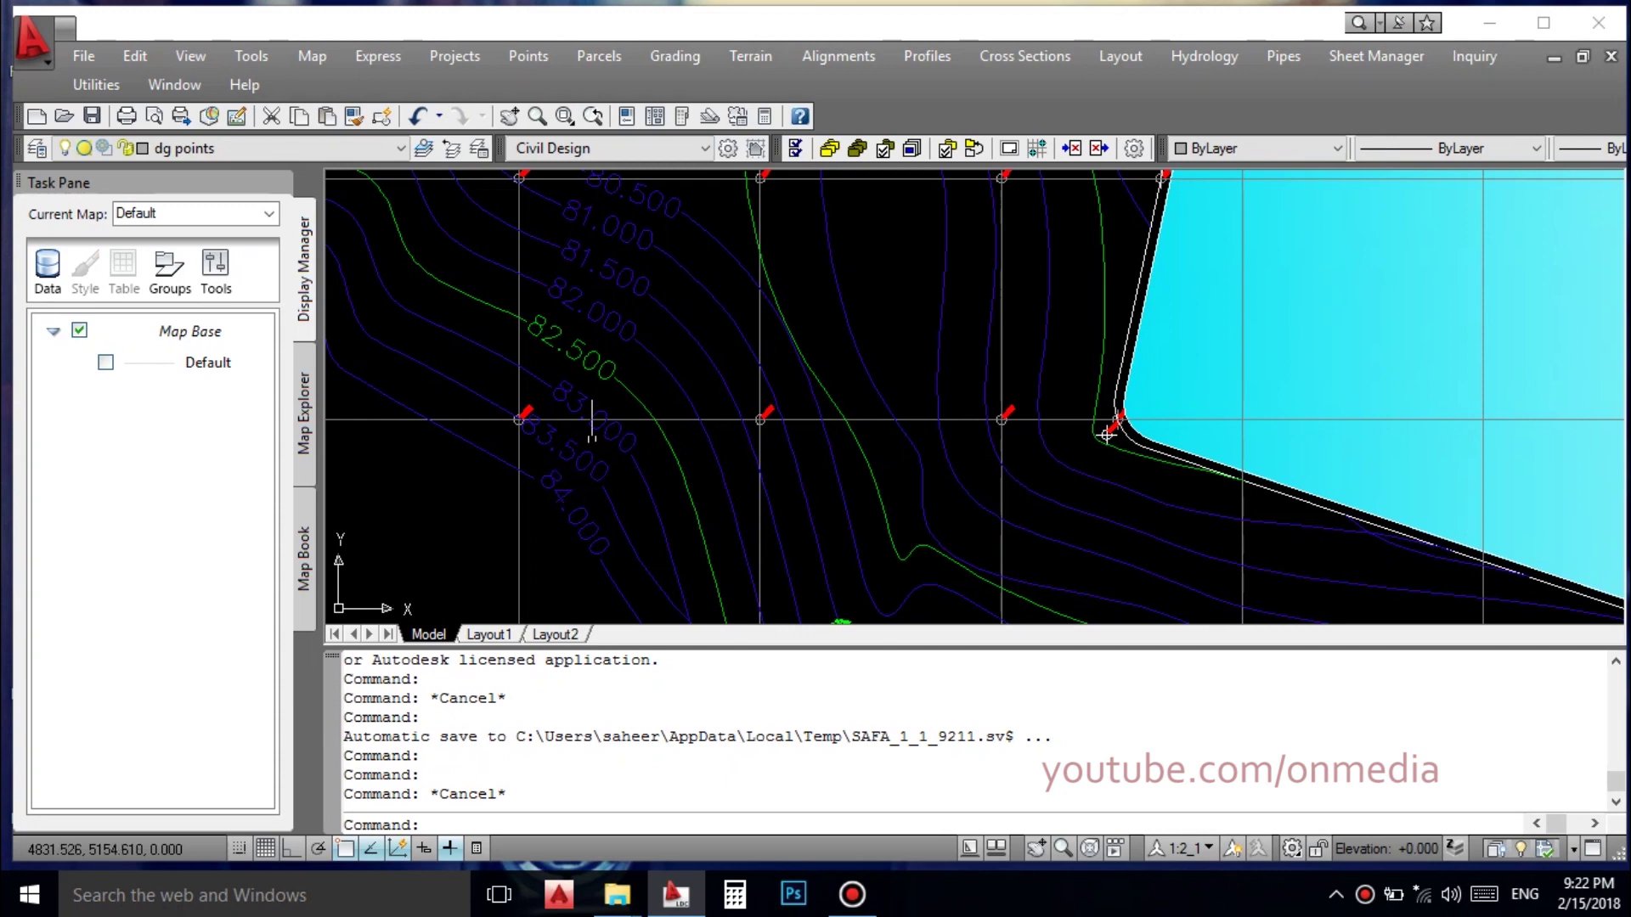
scroll(635, 362, down, 4)
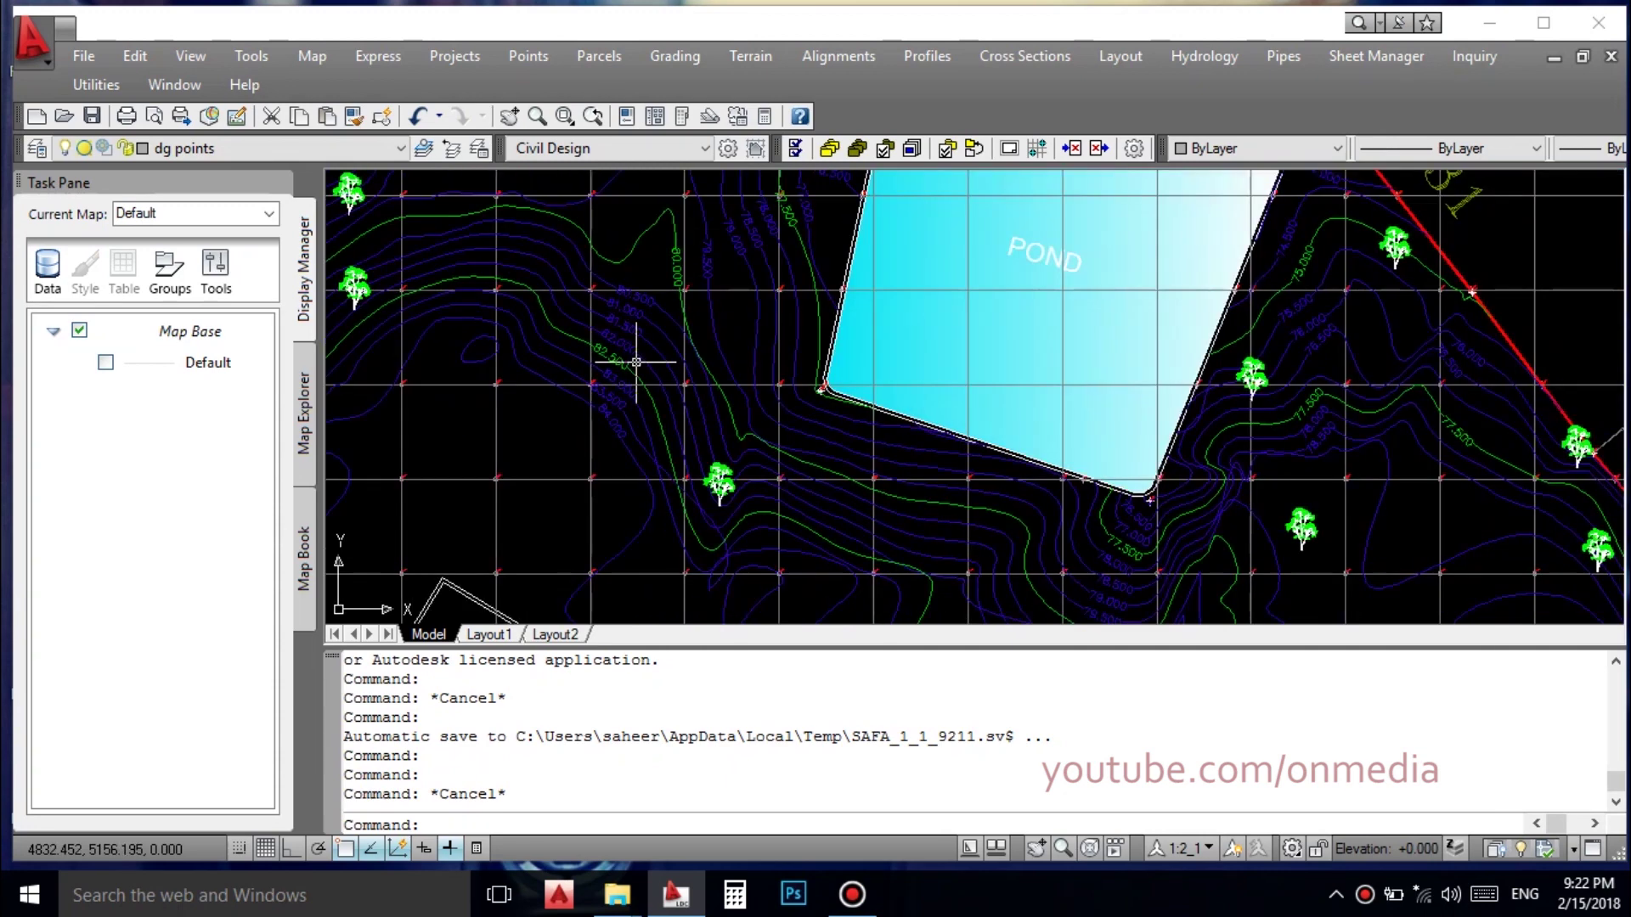
scroll(662, 259, up, 1)
scroll(718, 254, down, 2)
scroll(595, 357, down, 2)
scroll(626, 276, up, 1)
scroll(633, 306, down, 1)
scroll(641, 340, up, 3)
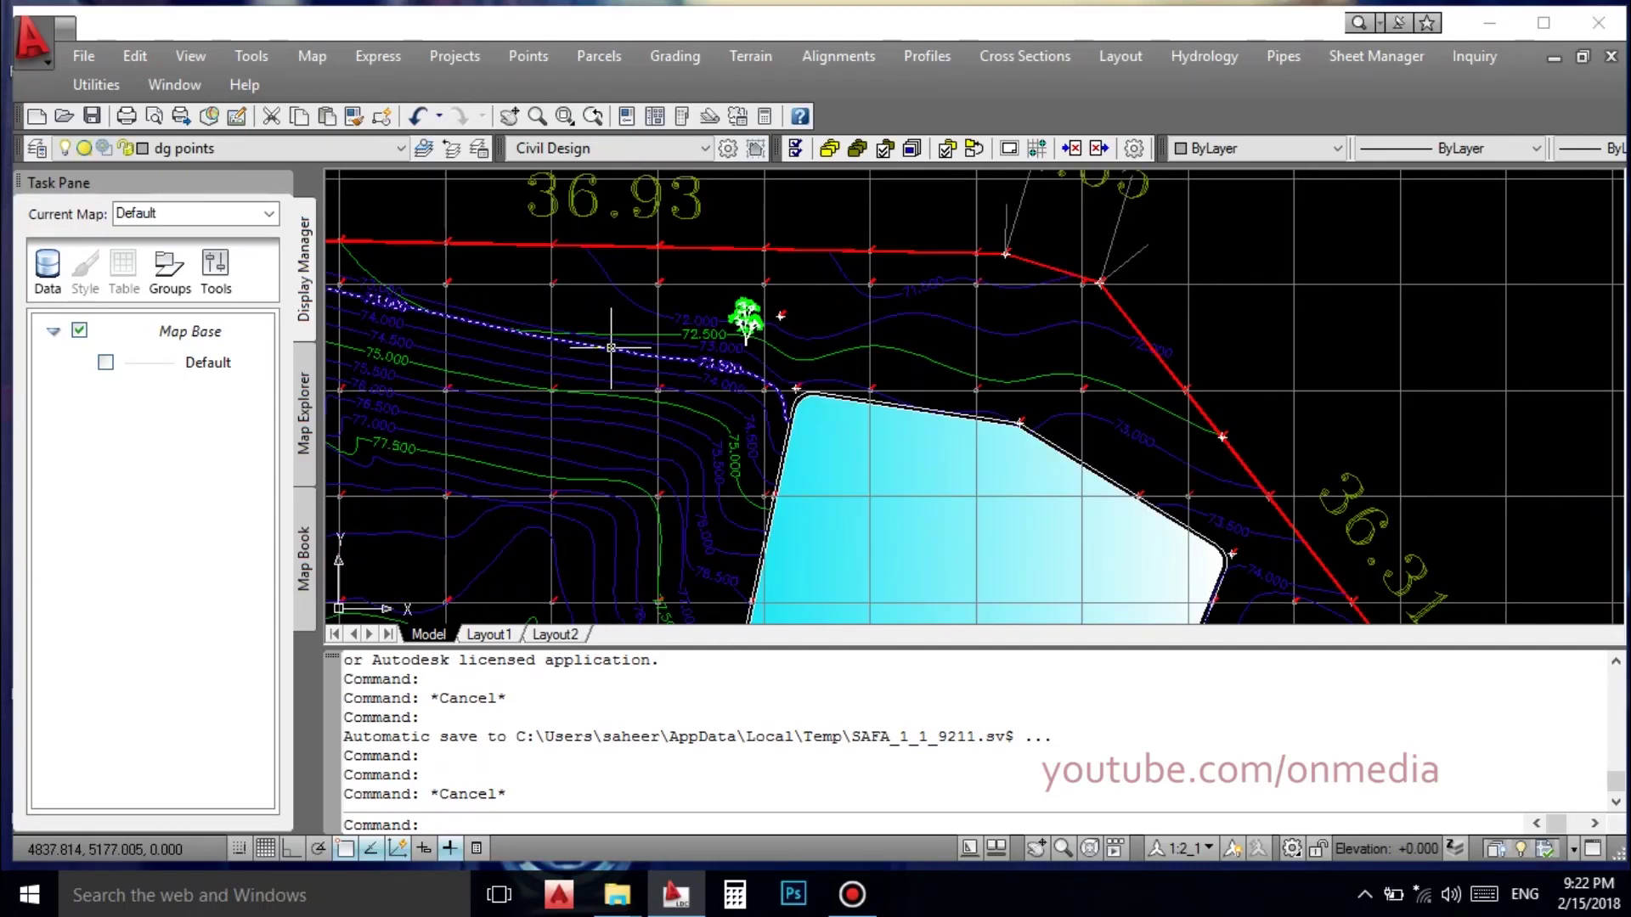
scroll(644, 340, down, 3)
middle_drag(932, 540, 847, 270)
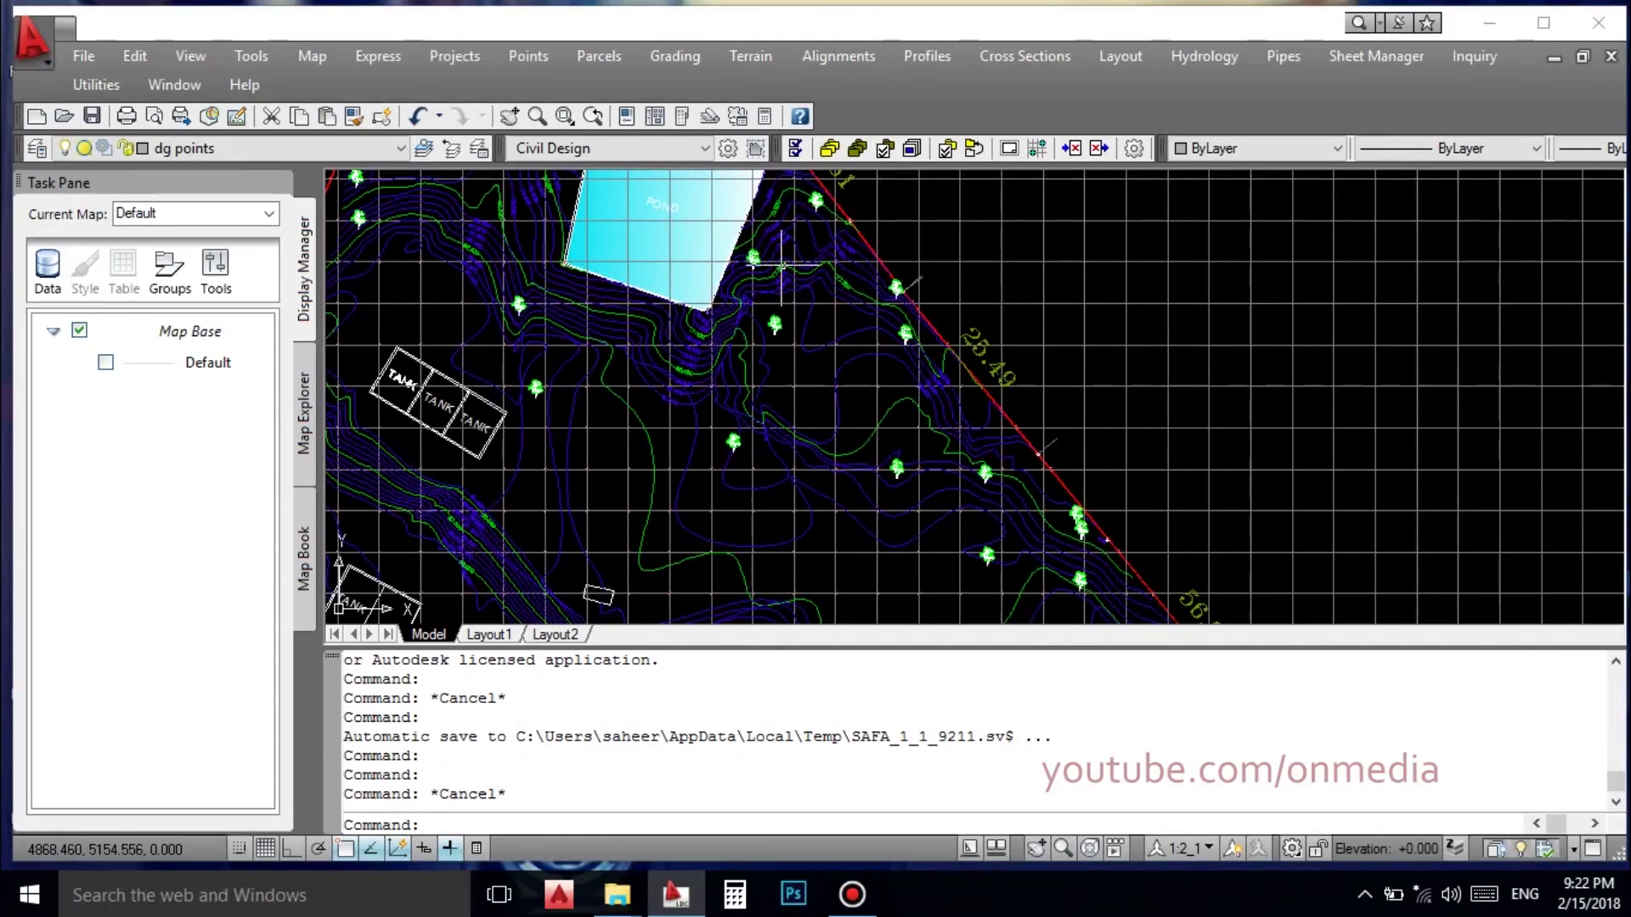
scroll(782, 266, down, 4)
Zoom in on the road with its lot dimensions beside the Security building and Main Road.
scroll(554, 492, up, 1)
scroll(554, 493, up, 1)
scroll(554, 493, up, 2)
scroll(554, 493, up, 1)
scroll(554, 493, up, 1)
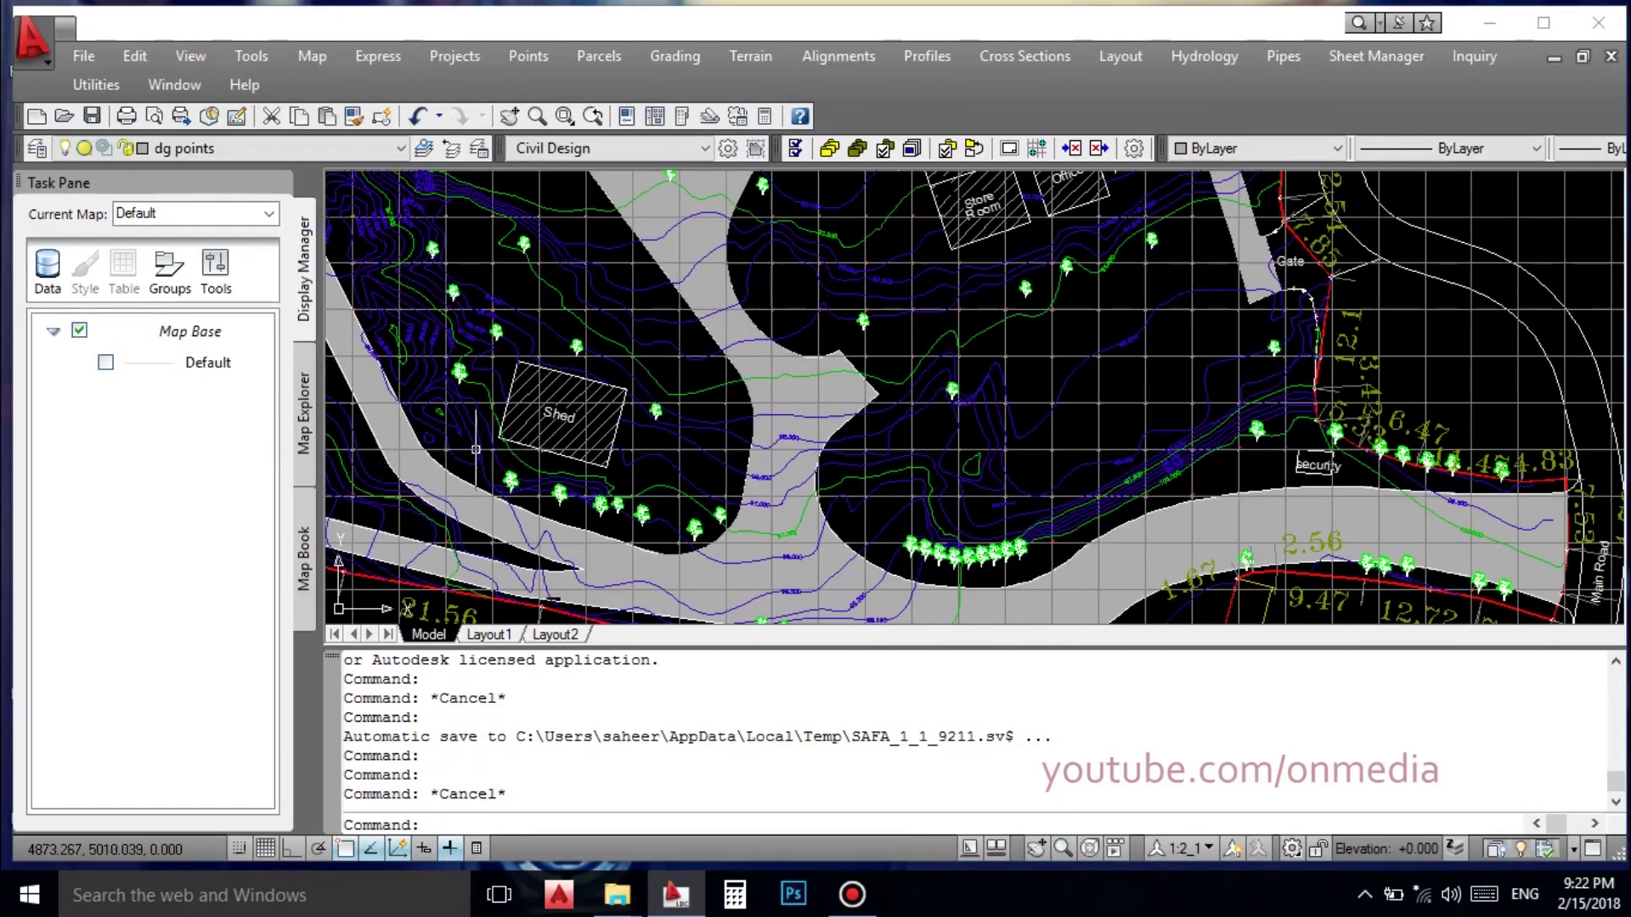
scroll(430, 382, up, 2)
scroll(484, 383, up, 2)
scroll(947, 336, down, 2)
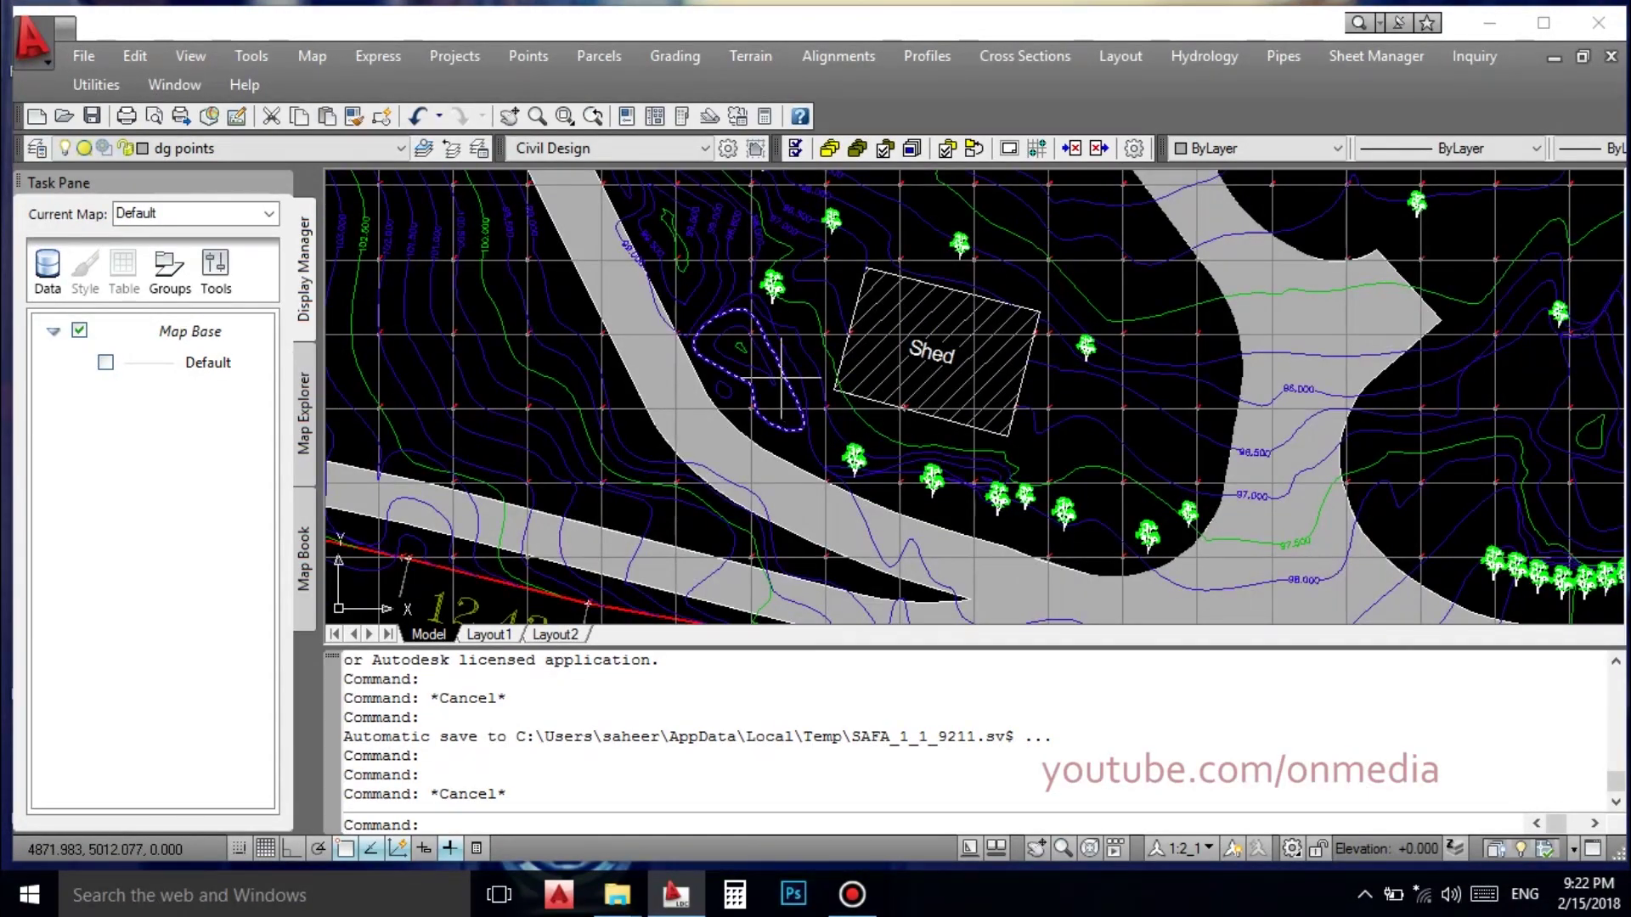
mouse_move(946, 514)
middle_down()
mouse_move(1383, 448)
mouse_move(1001, 410)
middle_up()
middle_drag(1330, 412, 1034, 434)
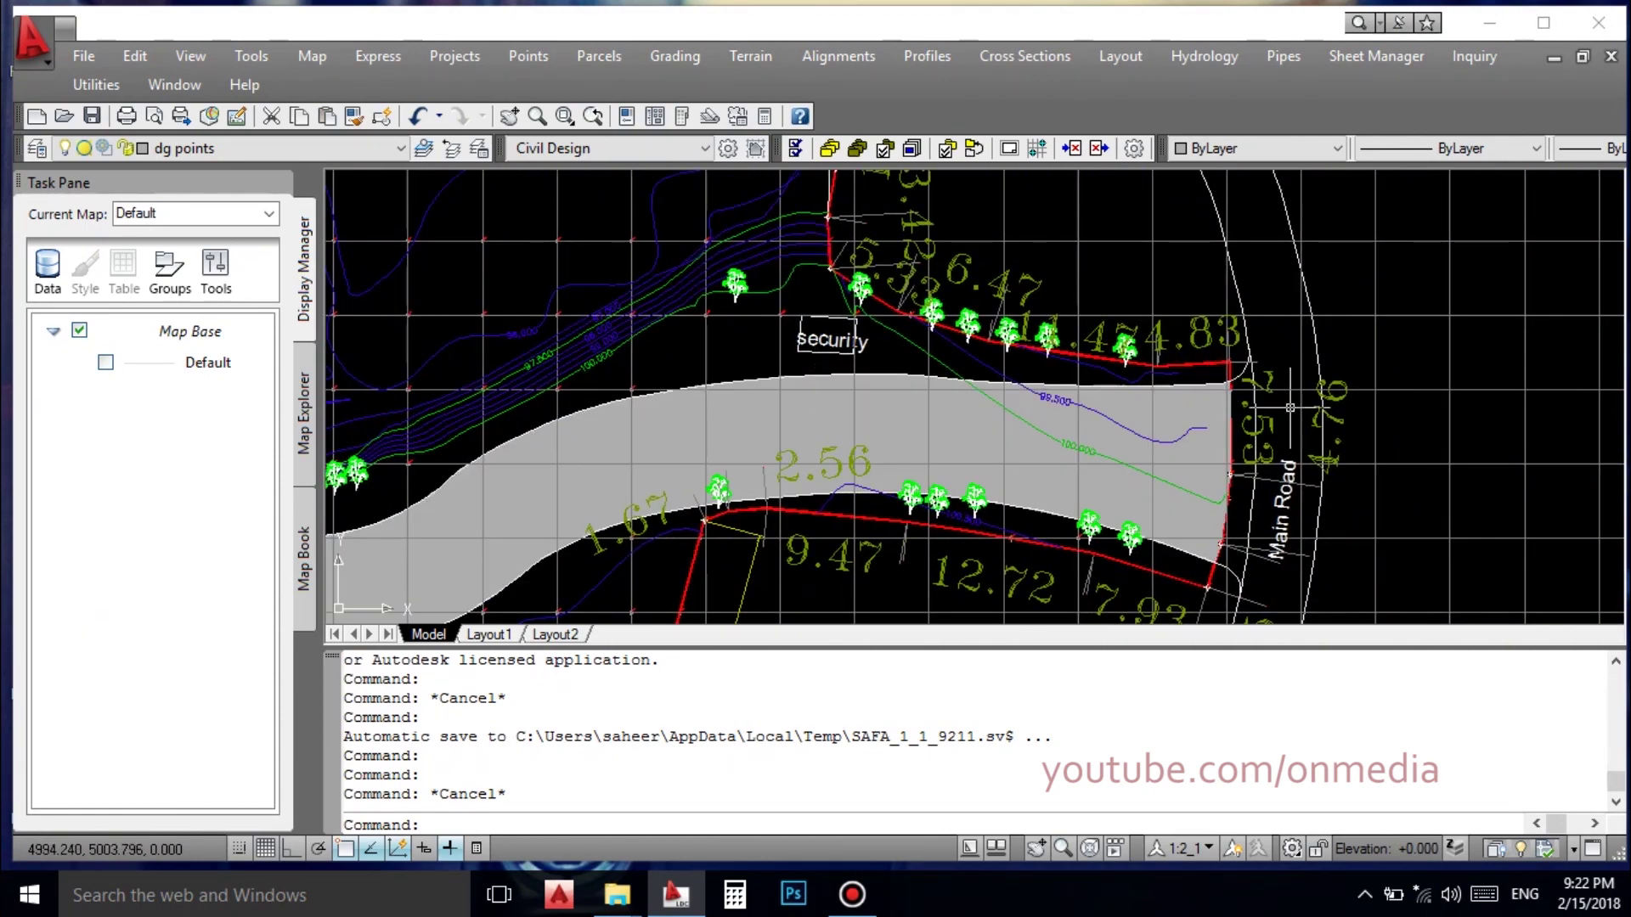
Pan across the upper site area toward the TANK blocks.
middle_drag(948, 425, 994, 417)
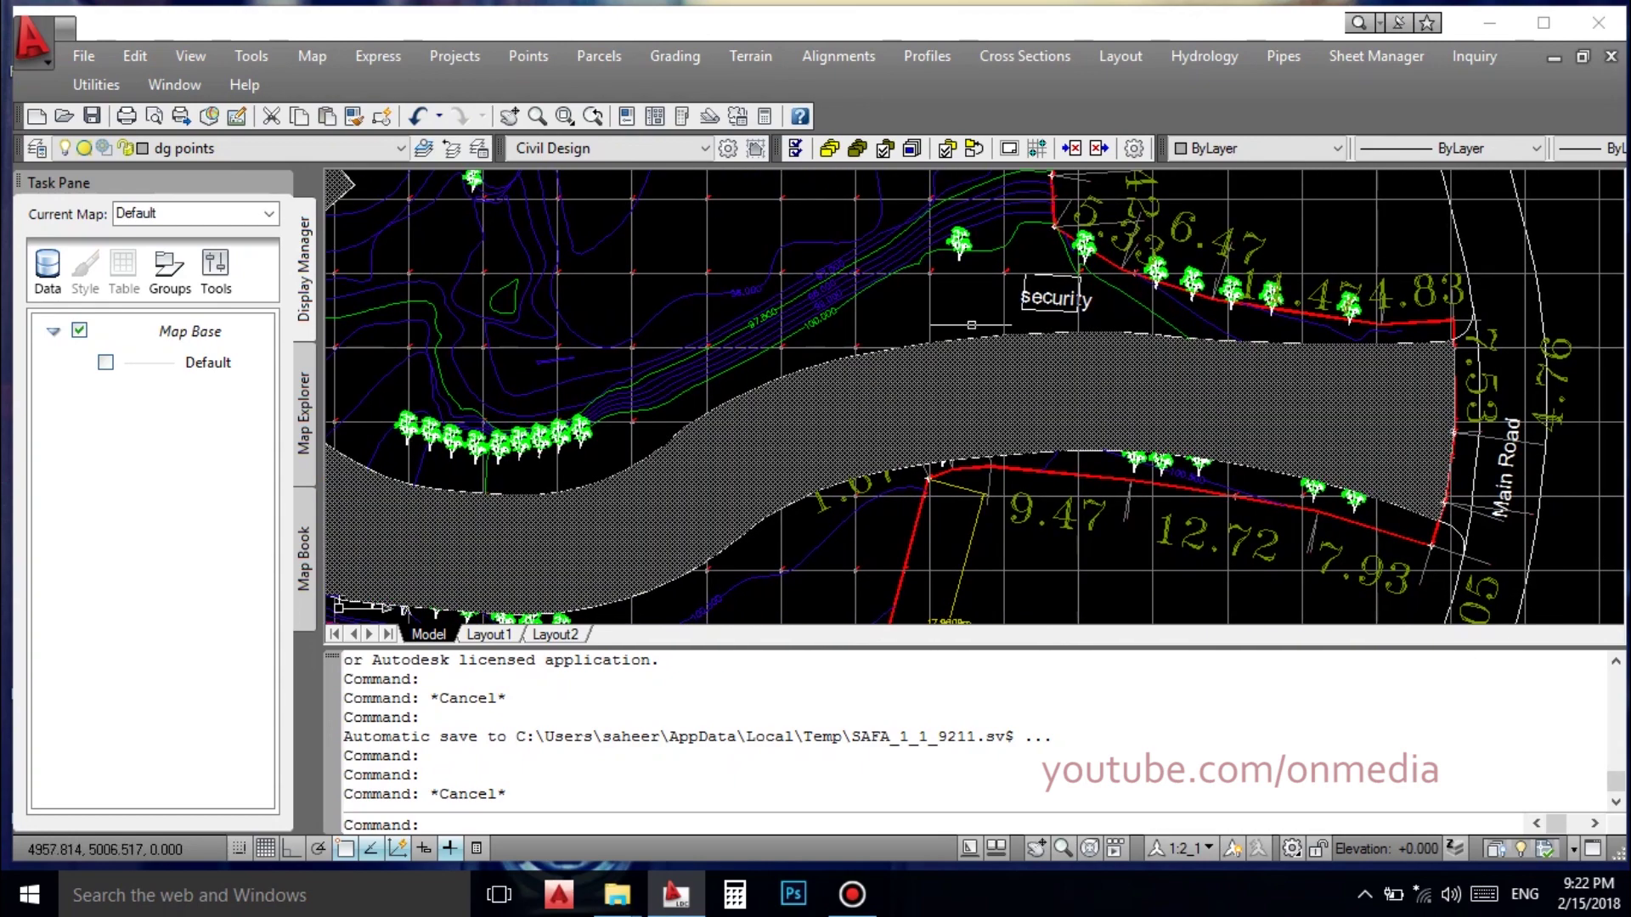
scroll(1104, 340, up, 2)
scroll(1100, 331, down, 6)
middle_drag(1069, 234, 1102, 331)
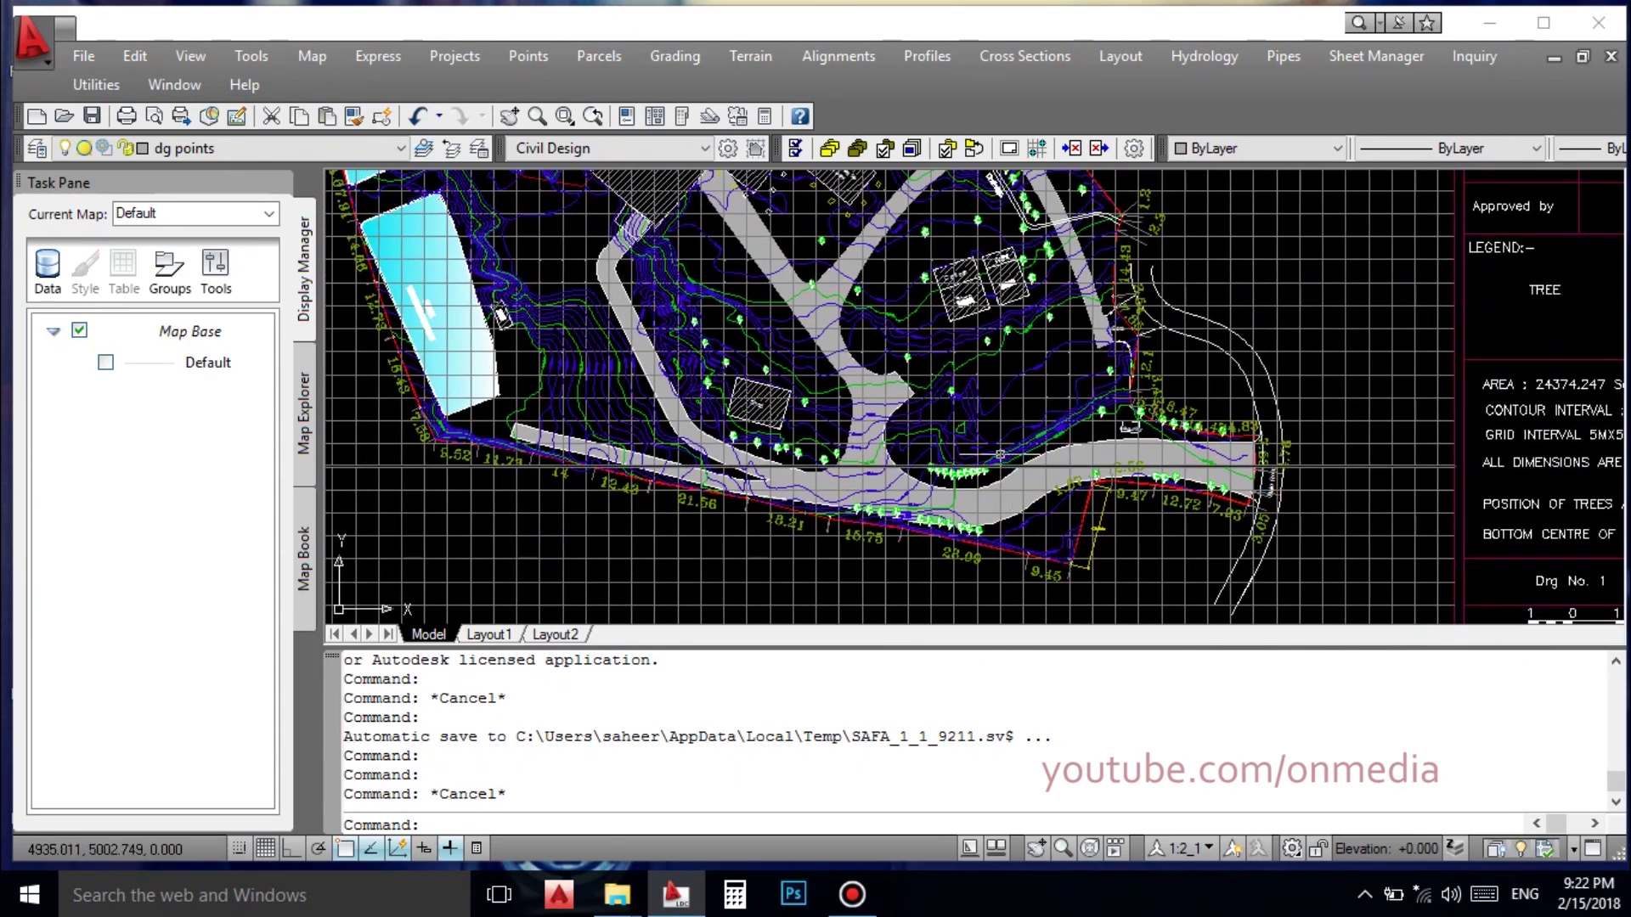
middle_drag(872, 285, 887, 372)
scroll(887, 372, up, 2)
scroll(977, 340, down, 2)
middle_drag(718, 189, 824, 325)
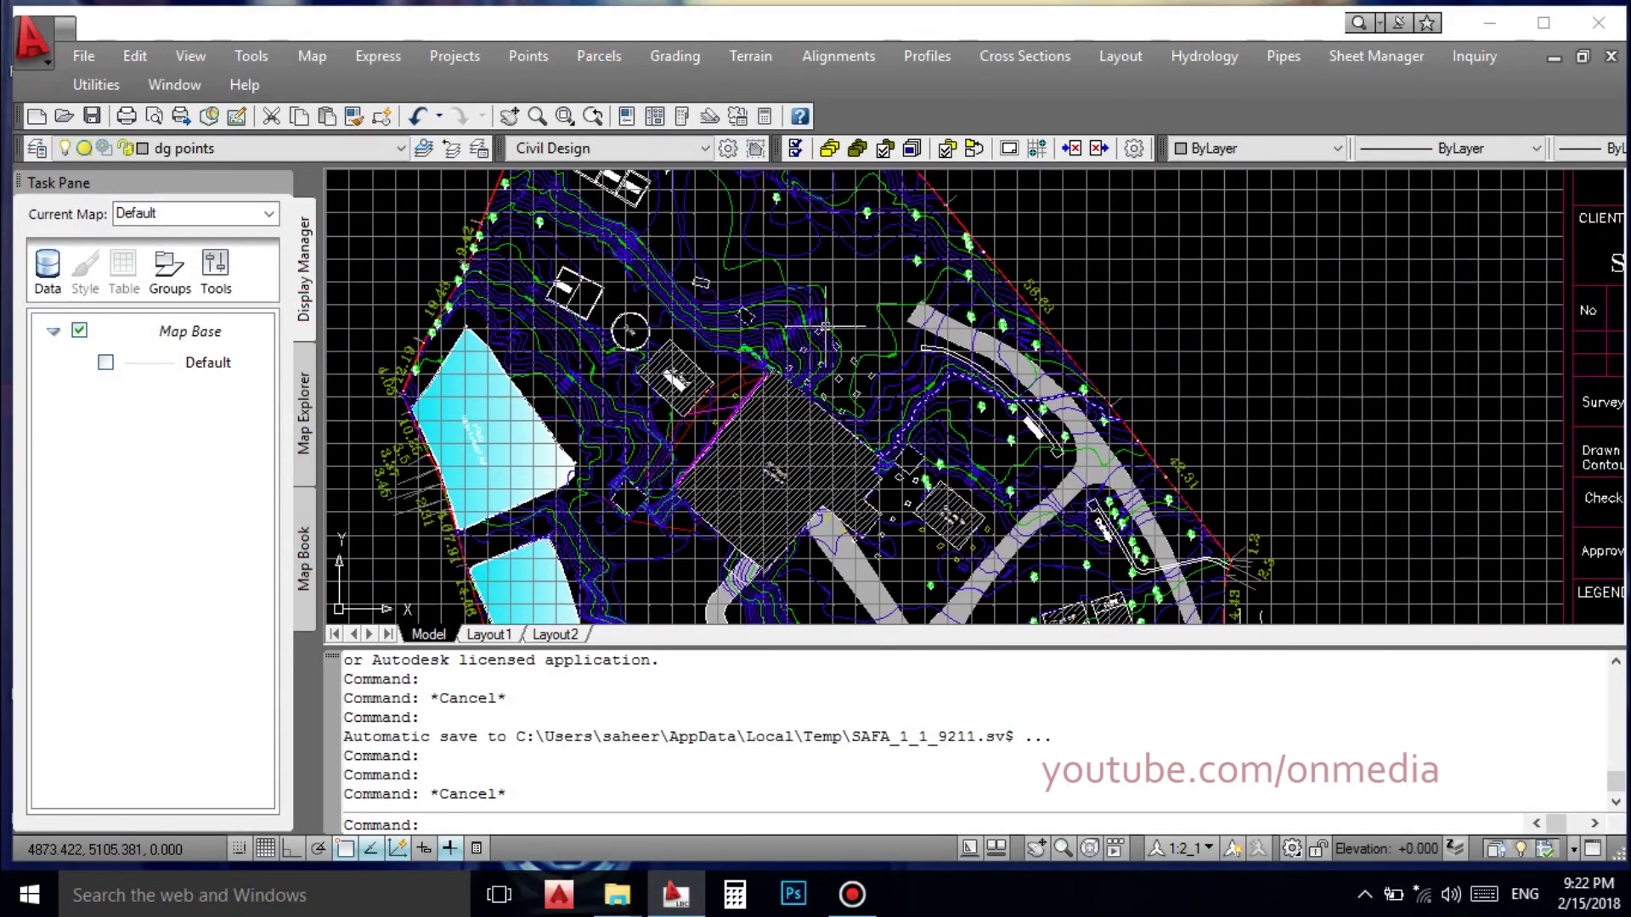
middle_drag(720, 247, 758, 372)
Bring the cyan pond and nearby trees into view and zoom in on them.
scroll(765, 289, up, 3)
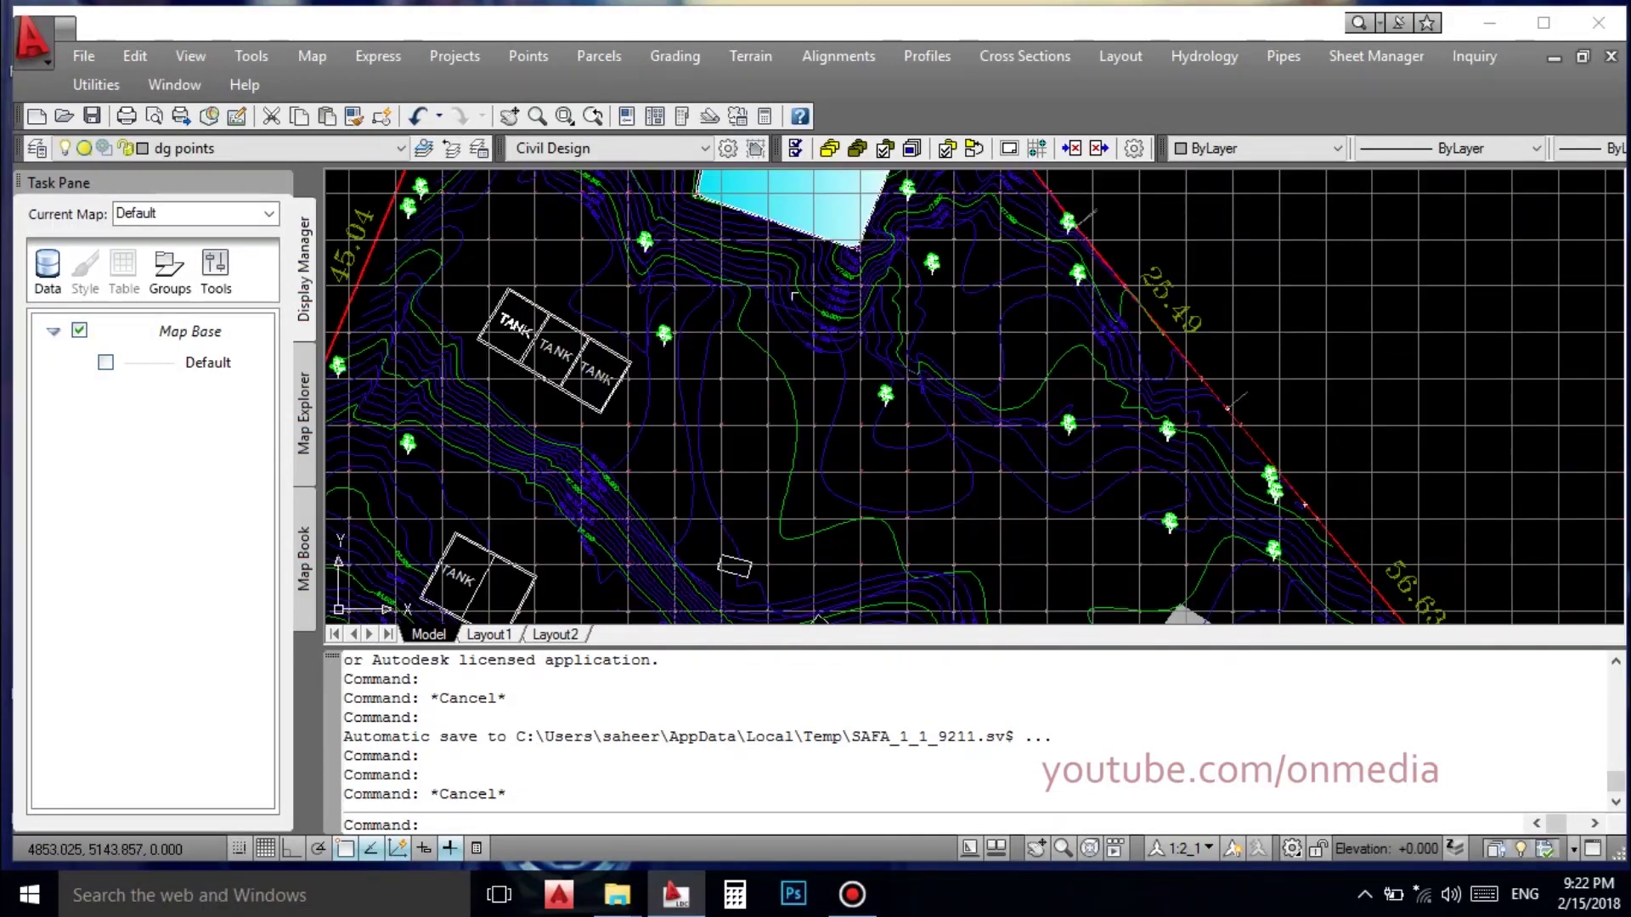
middle_drag(918, 290, 905, 433)
scroll(904, 433, up, 3)
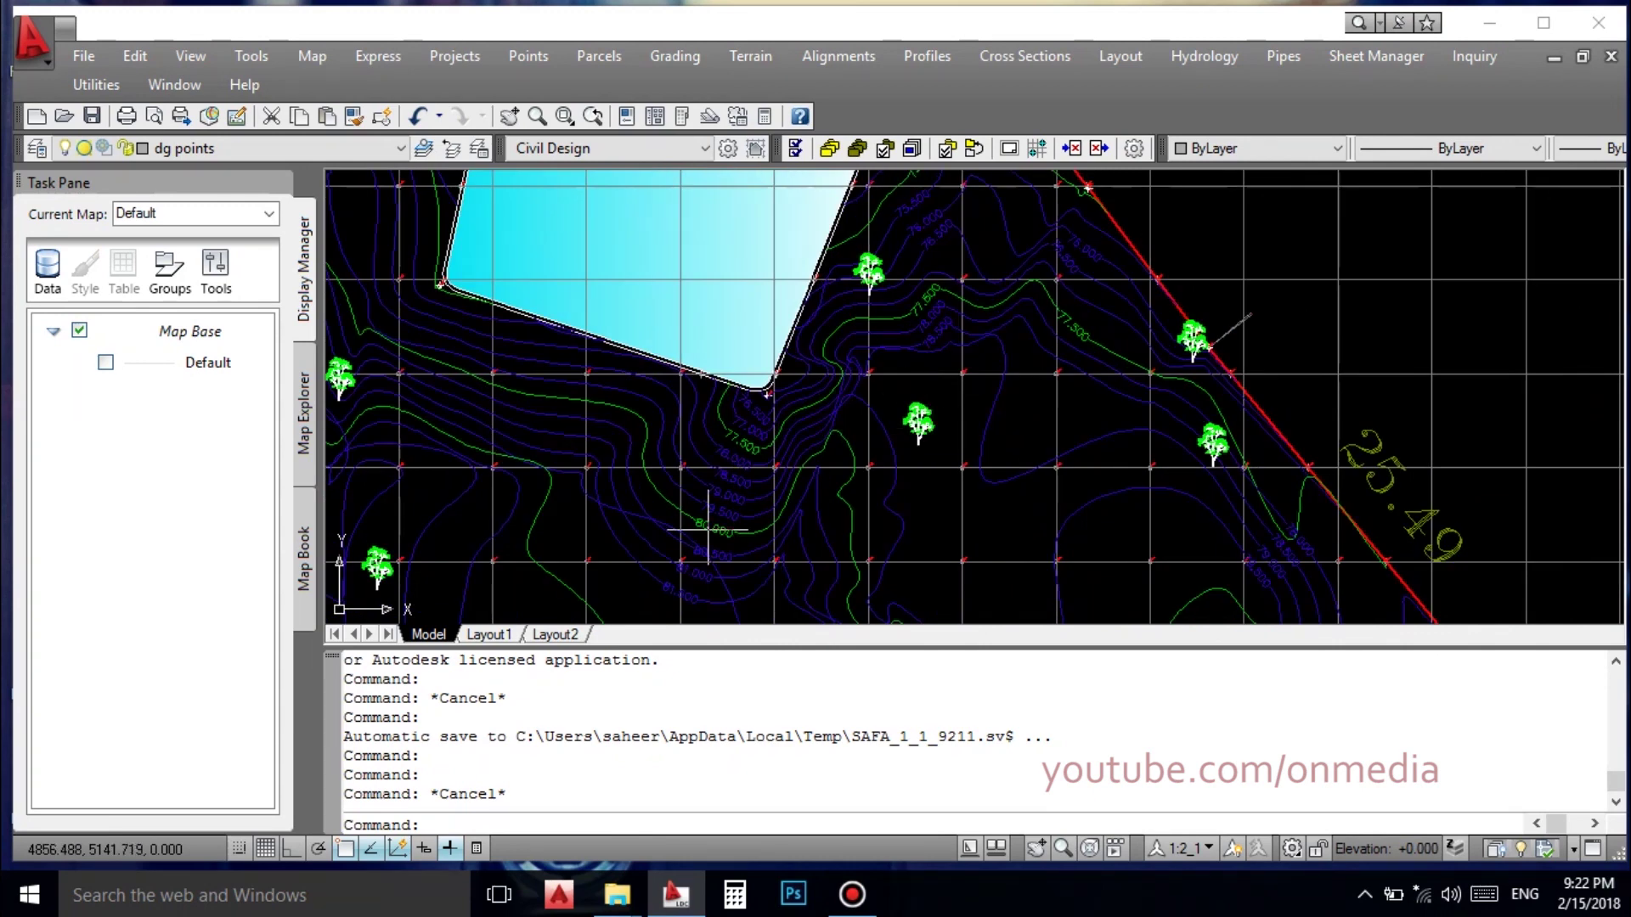
scroll(708, 529, up, 5)
scroll(739, 366, down, 4)
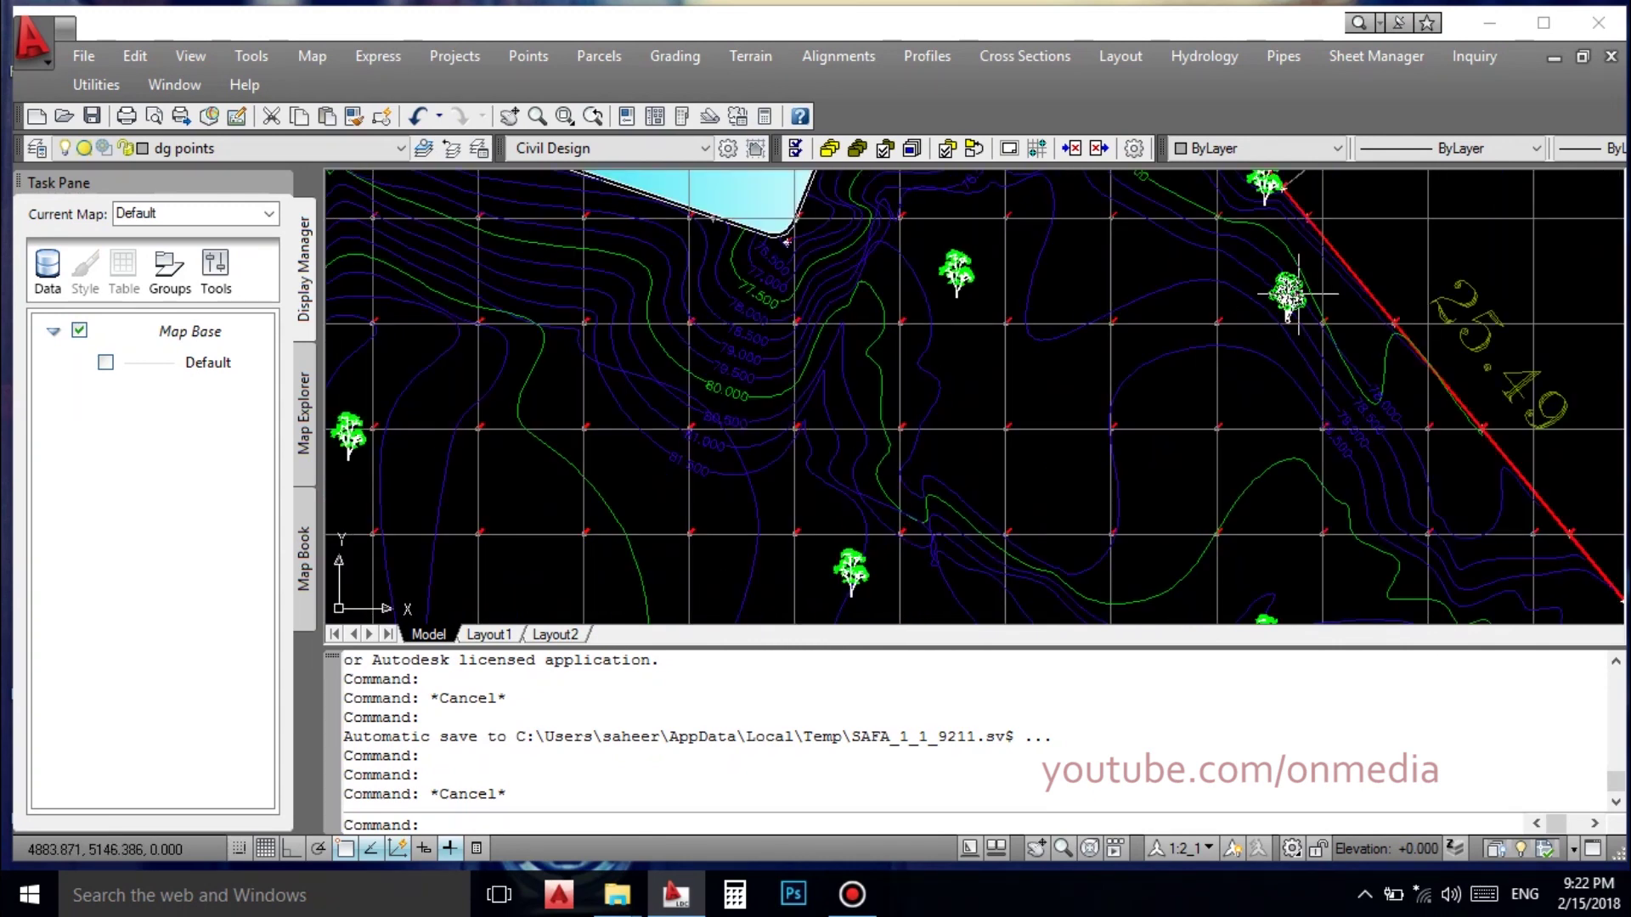
scroll(1297, 293, up, 3)
scroll(1276, 433, up, 3)
scroll(1145, 412, down, 4)
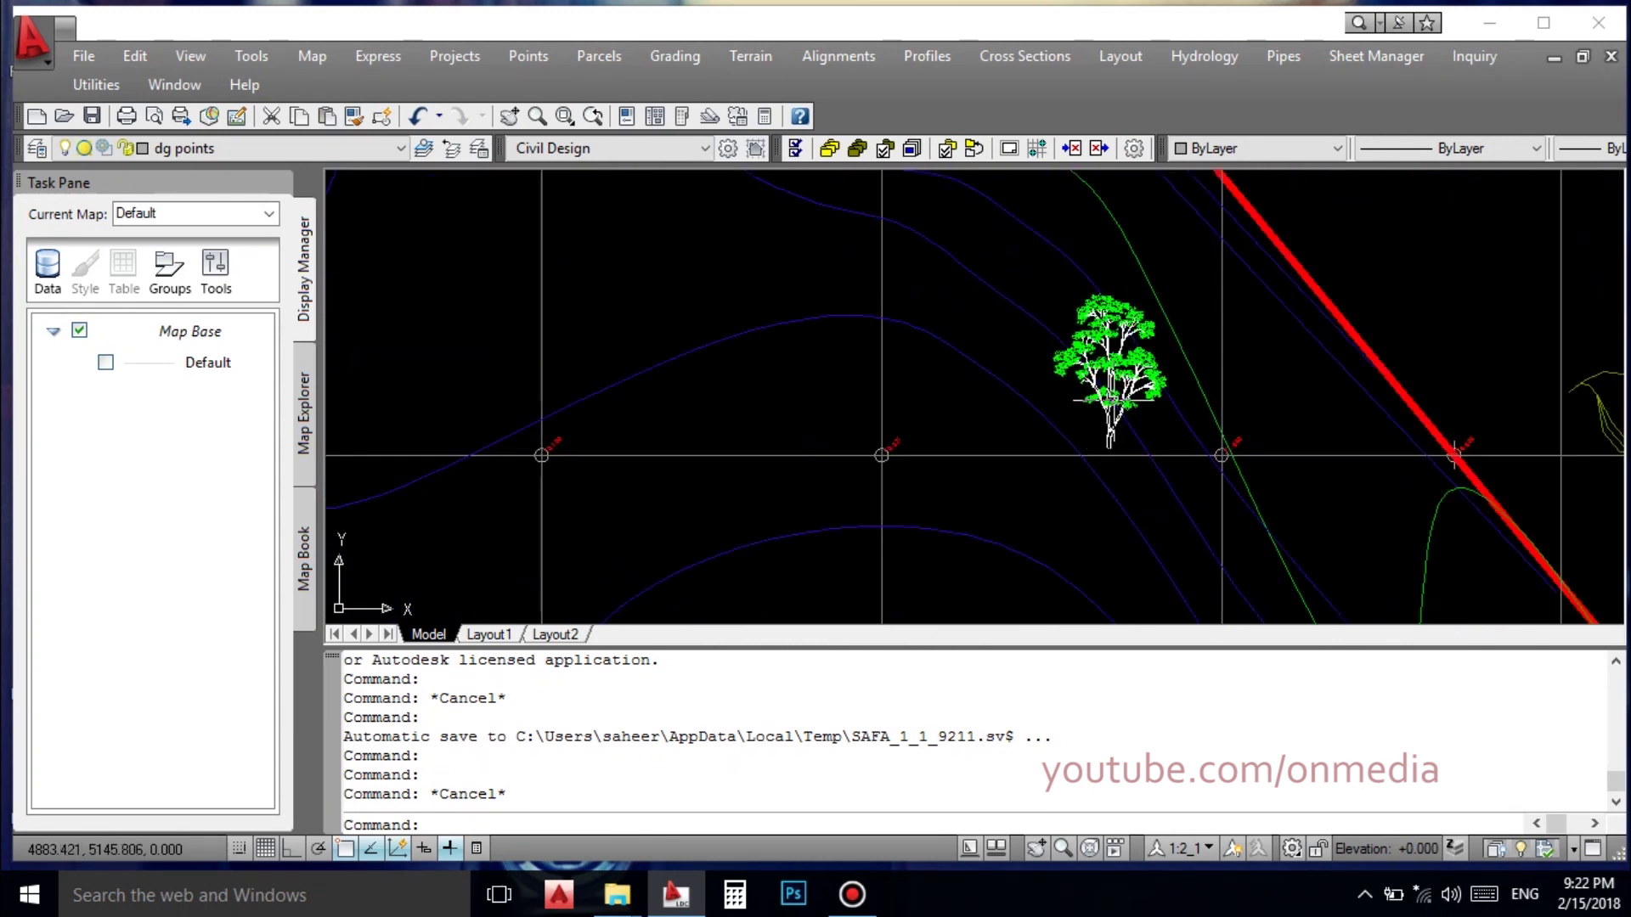
scroll(991, 393, up, 1)
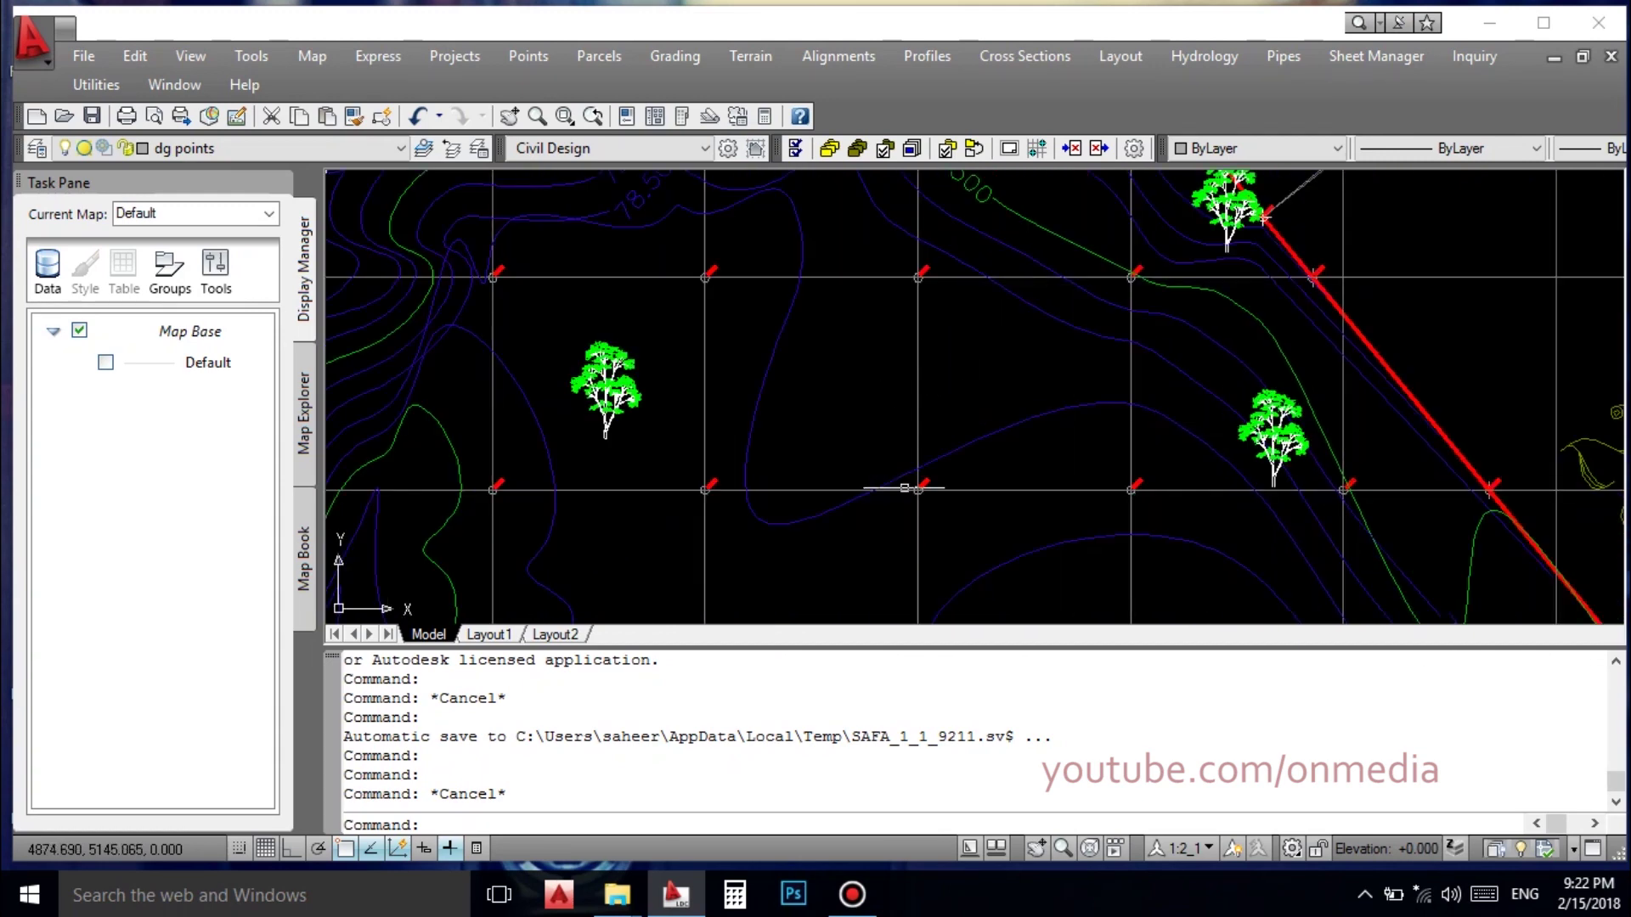
scroll(904, 487, up, 3)
scroll(884, 463, up, 3)
scroll(790, 374, up, 2)
Inspect the survey points' elevation labels, such as 79.109 and 77.577, near the 25.49 boundary.
scroll(764, 416, down, 2)
scroll(807, 442, down, 3)
scroll(816, 408, up, 3)
scroll(822, 396, up, 2)
scroll(822, 396, up, 1)
scroll(799, 373, down, 3)
scroll(875, 320, down, 1)
scroll(790, 259, up, 3)
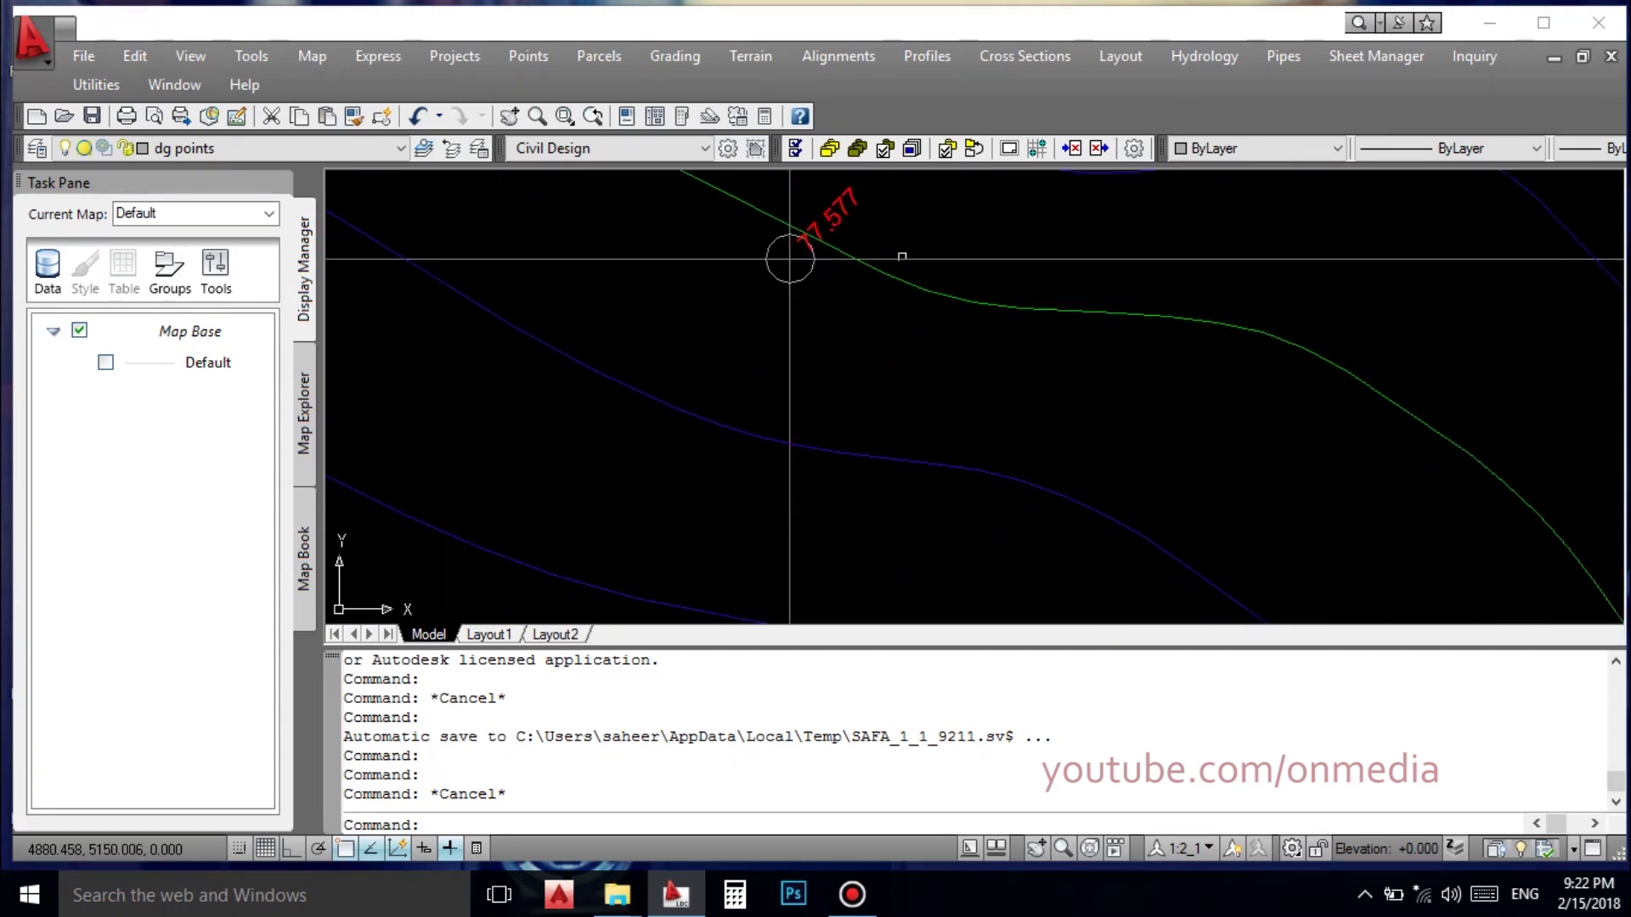
scroll(884, 247, up, 1)
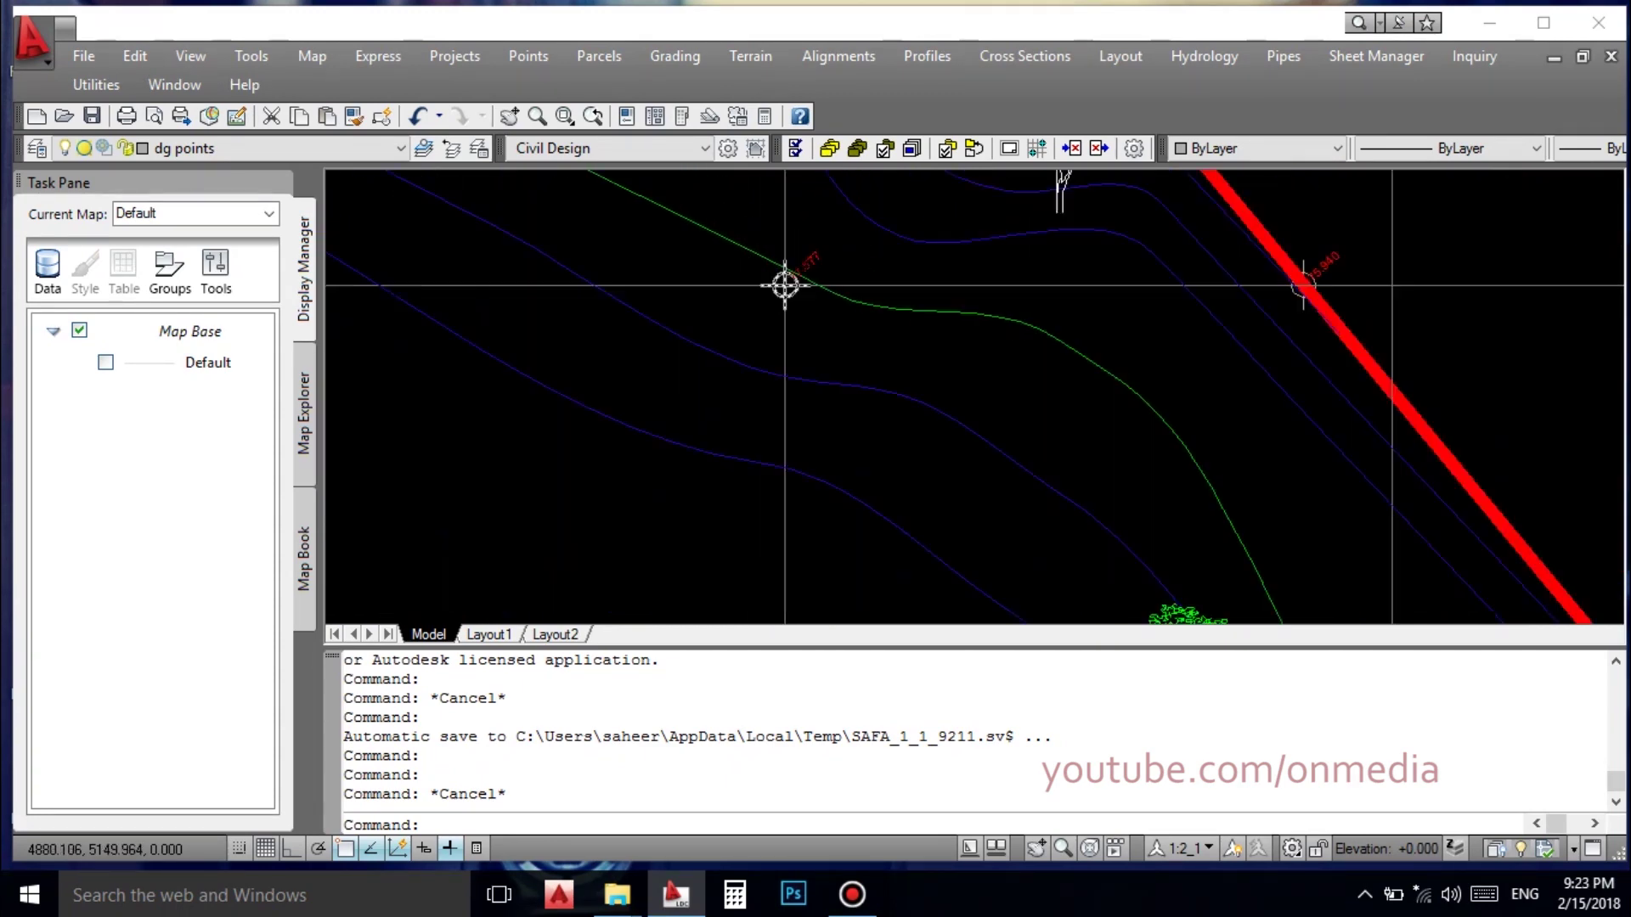
scroll(765, 279, down, 3)
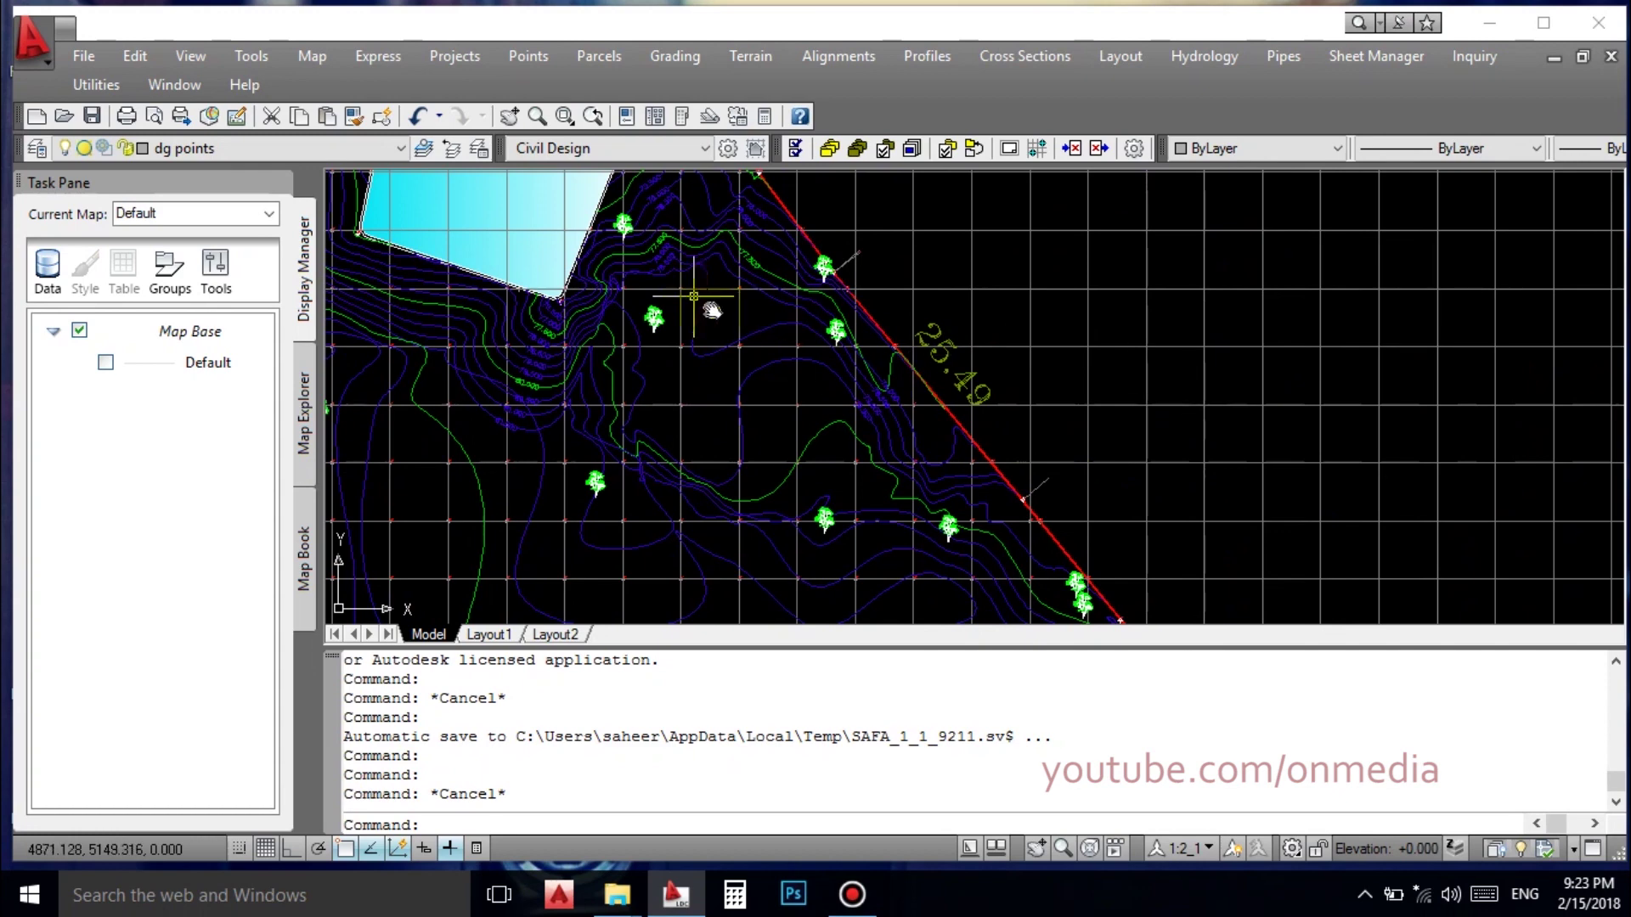
Move the view to the shaded pond and zoom in and out on it.
middle_drag(694, 297, 883, 272)
scroll(639, 266, up, 4)
scroll(883, 248, down, 3)
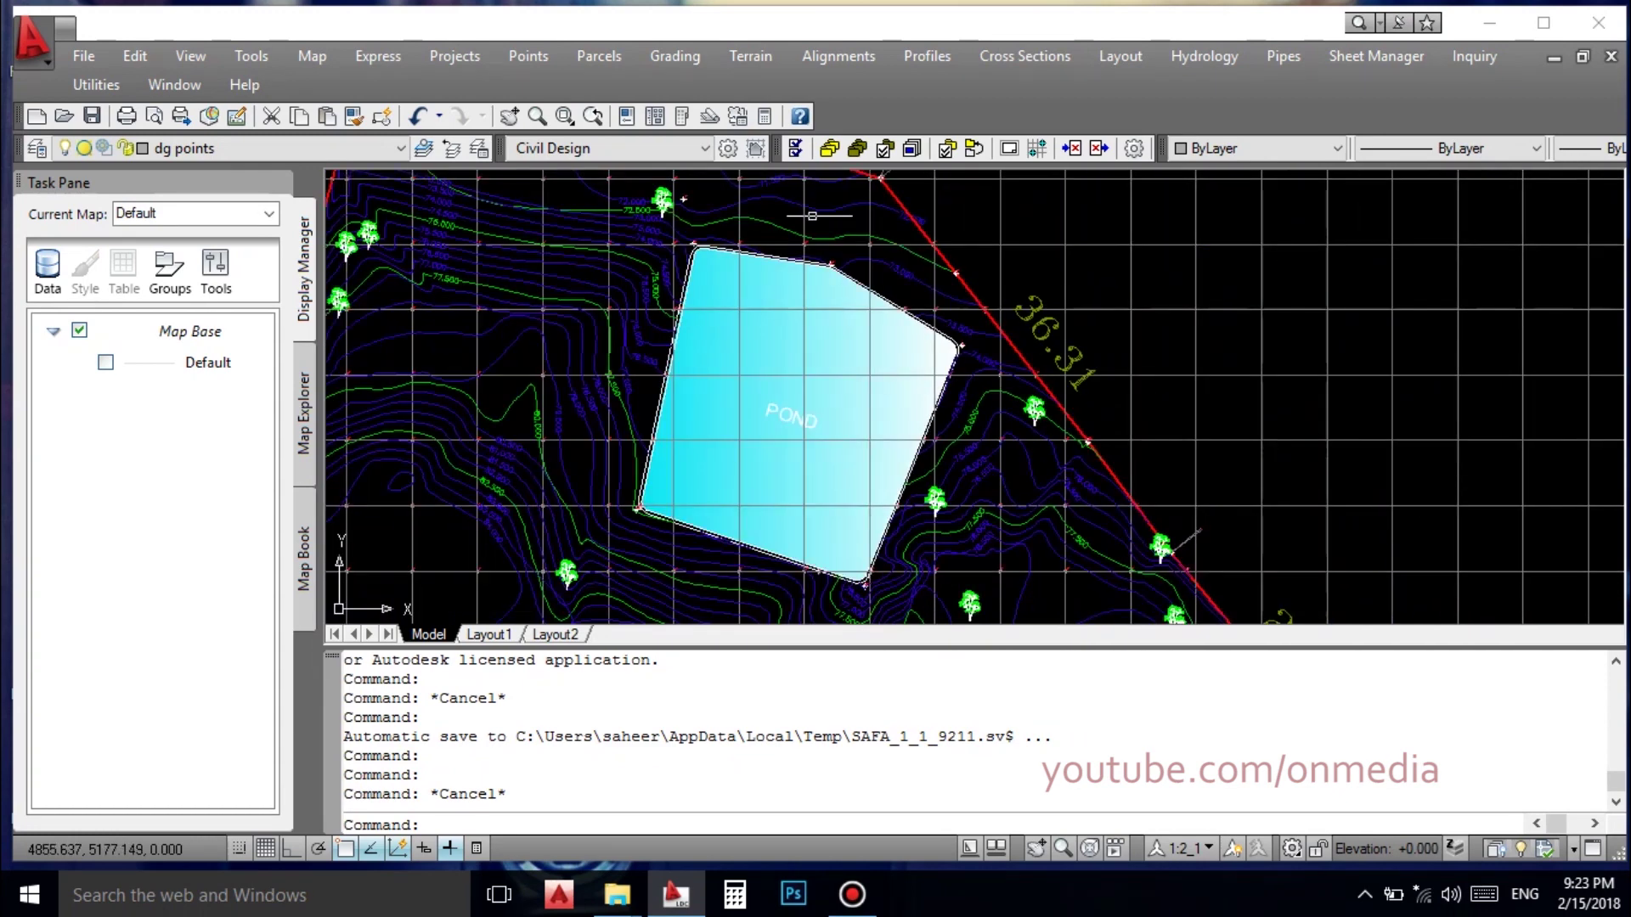
scroll(847, 324, down, 2)
scroll(938, 208, down, 3)
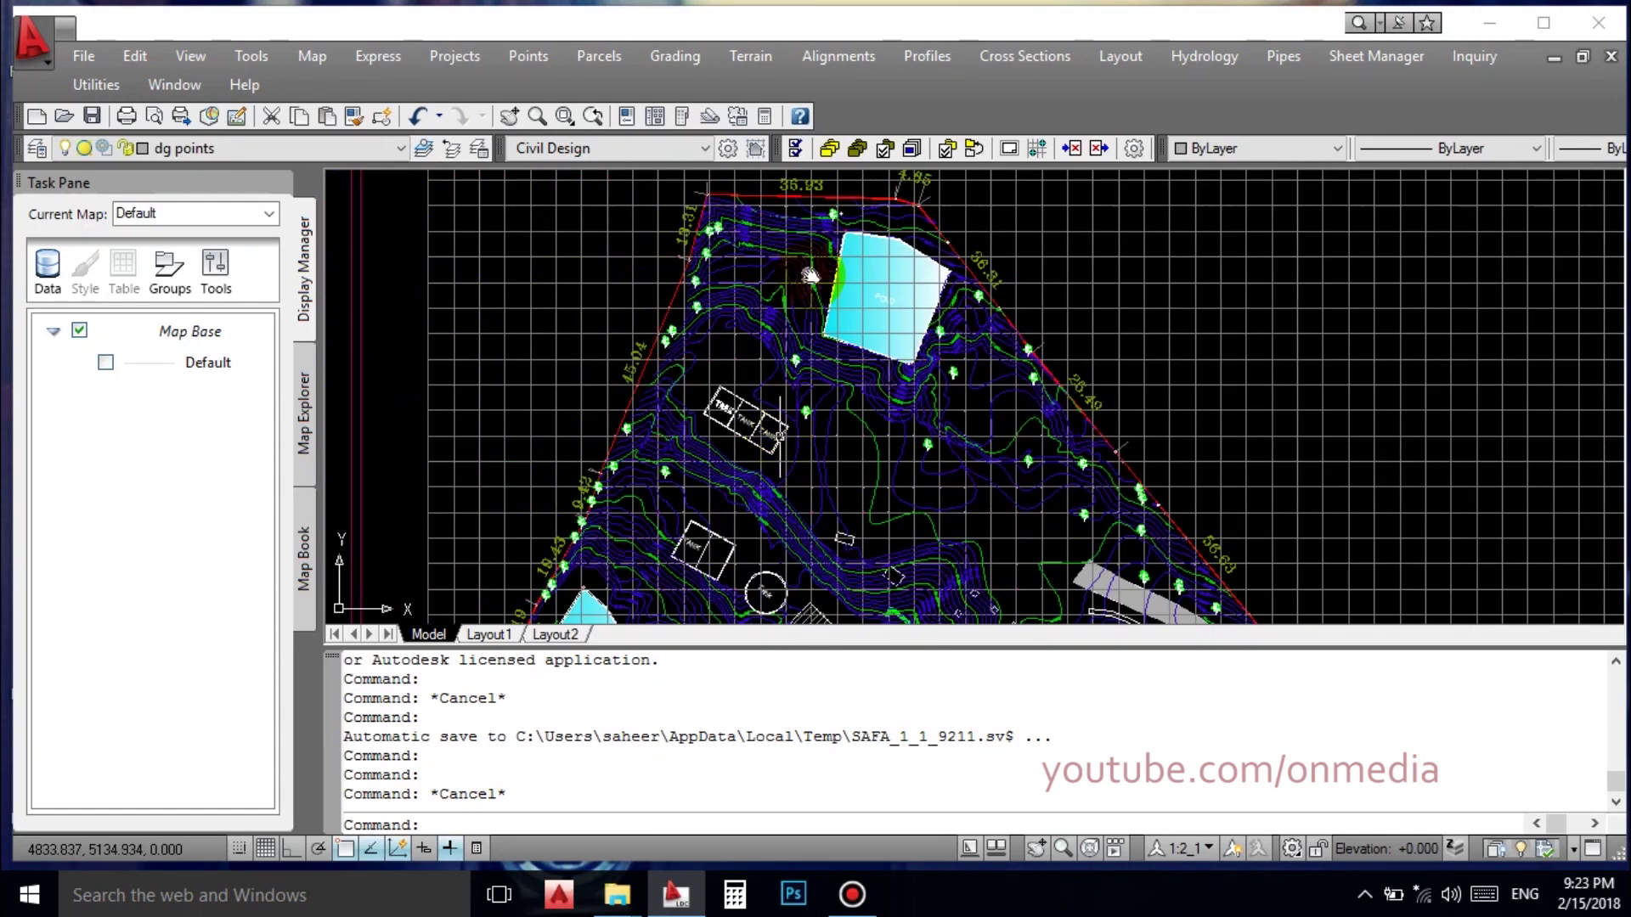
scroll(810, 275, up, 4)
scroll(737, 374, down, 2)
scroll(737, 374, up, 3)
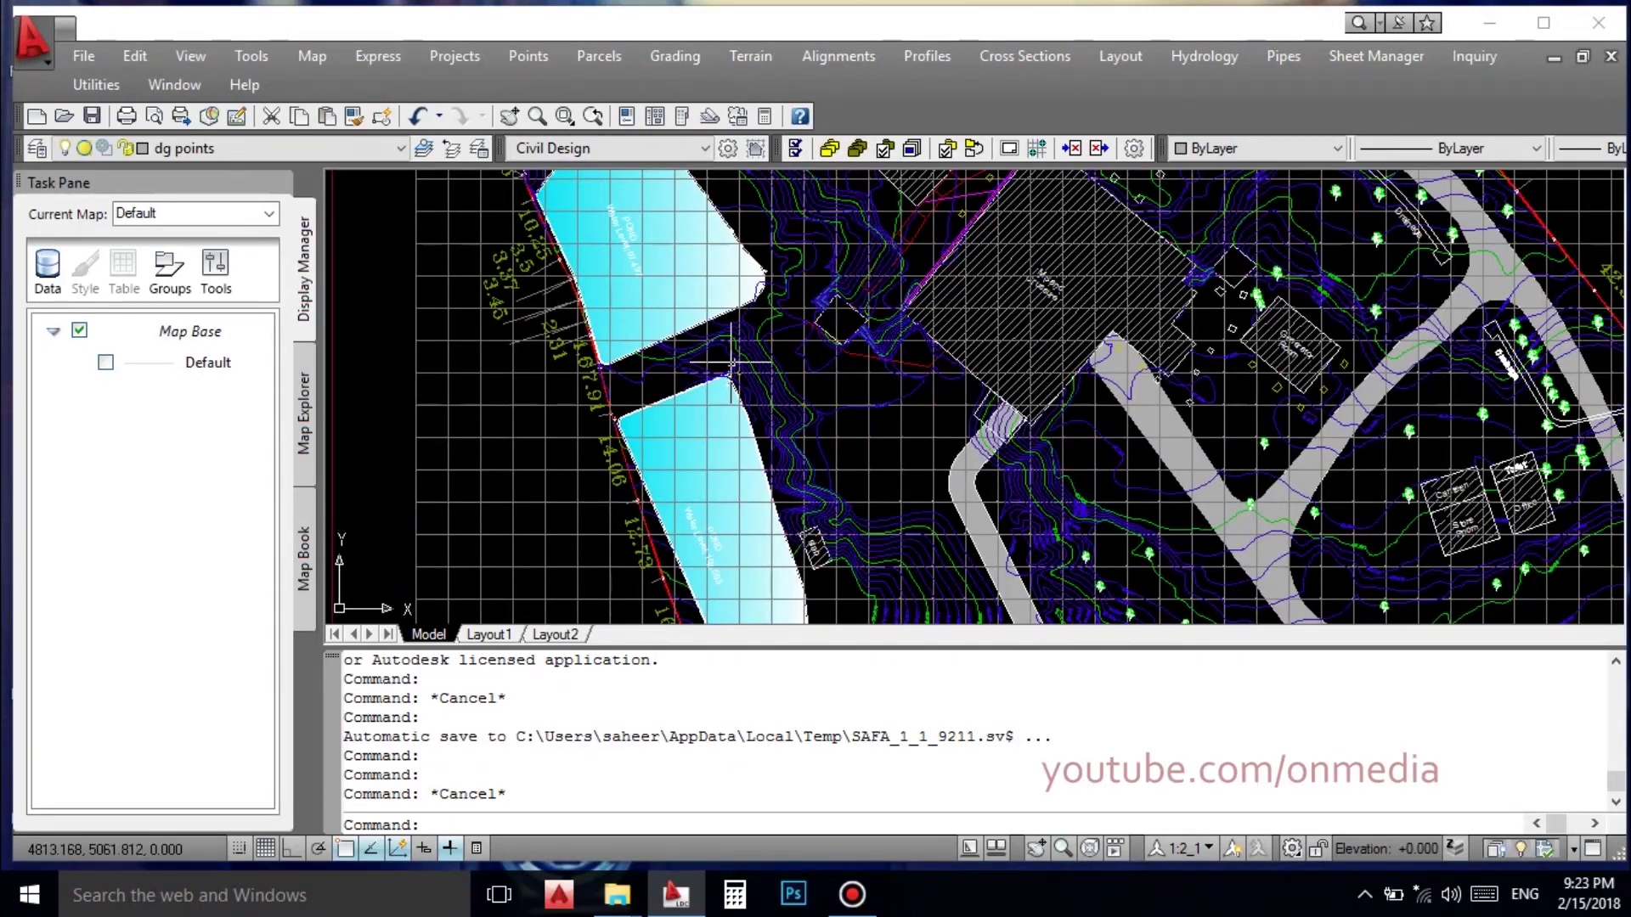
scroll(747, 491, up, 3)
Inspect the pond and slab area at different zoom levels.
scroll(764, 340, up, 2)
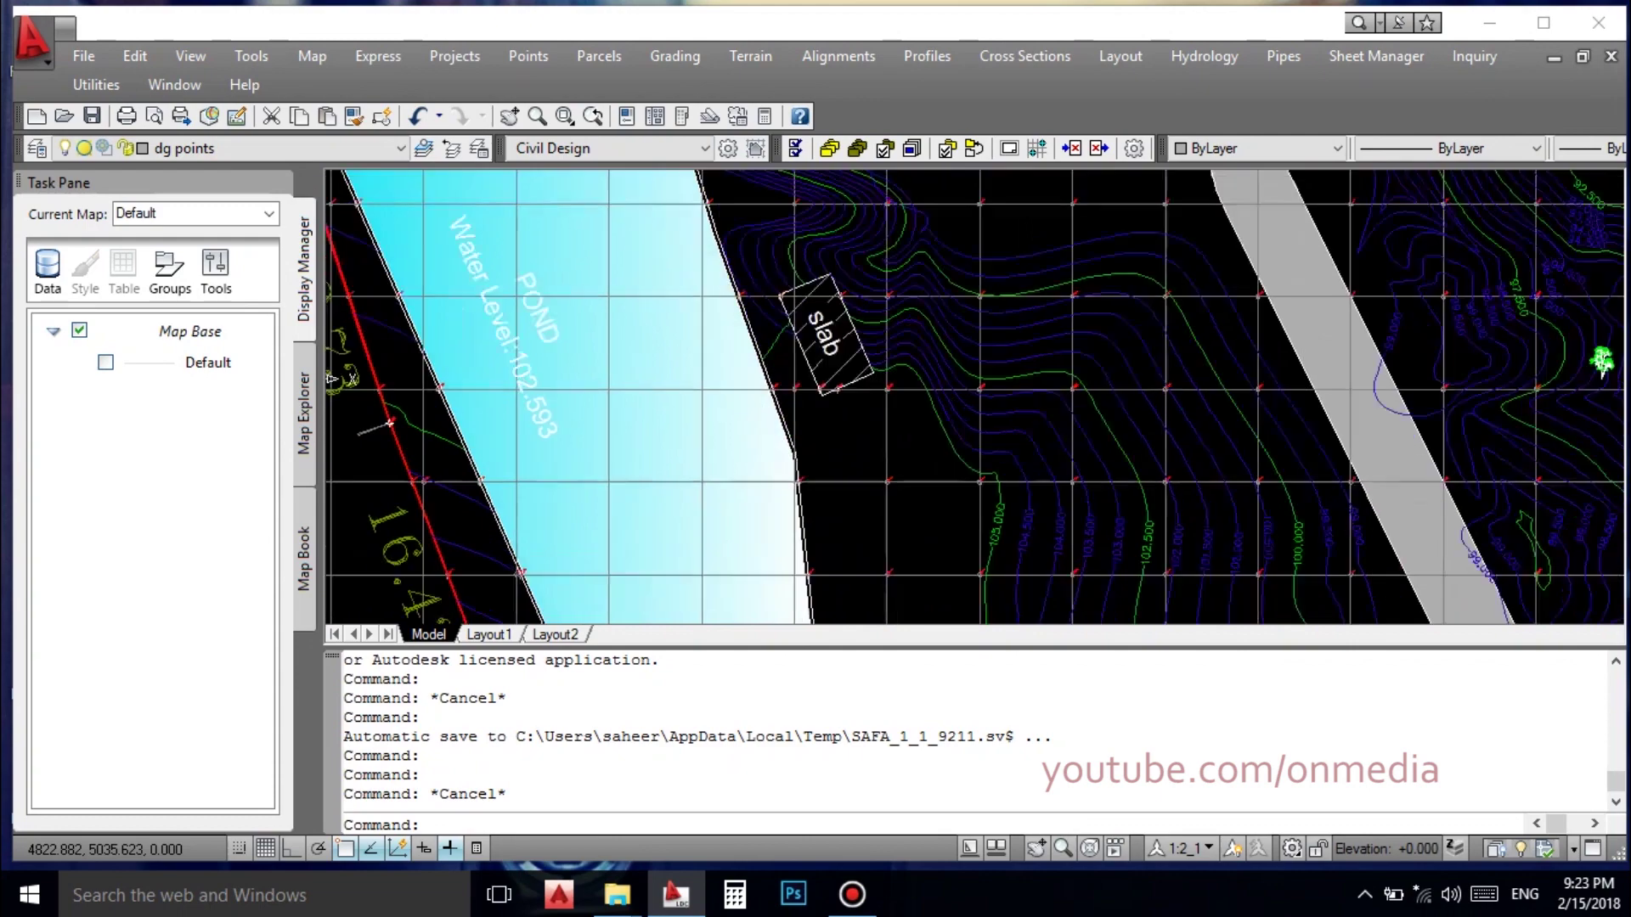
scroll(809, 373, down, 3)
scroll(895, 355, up, 1)
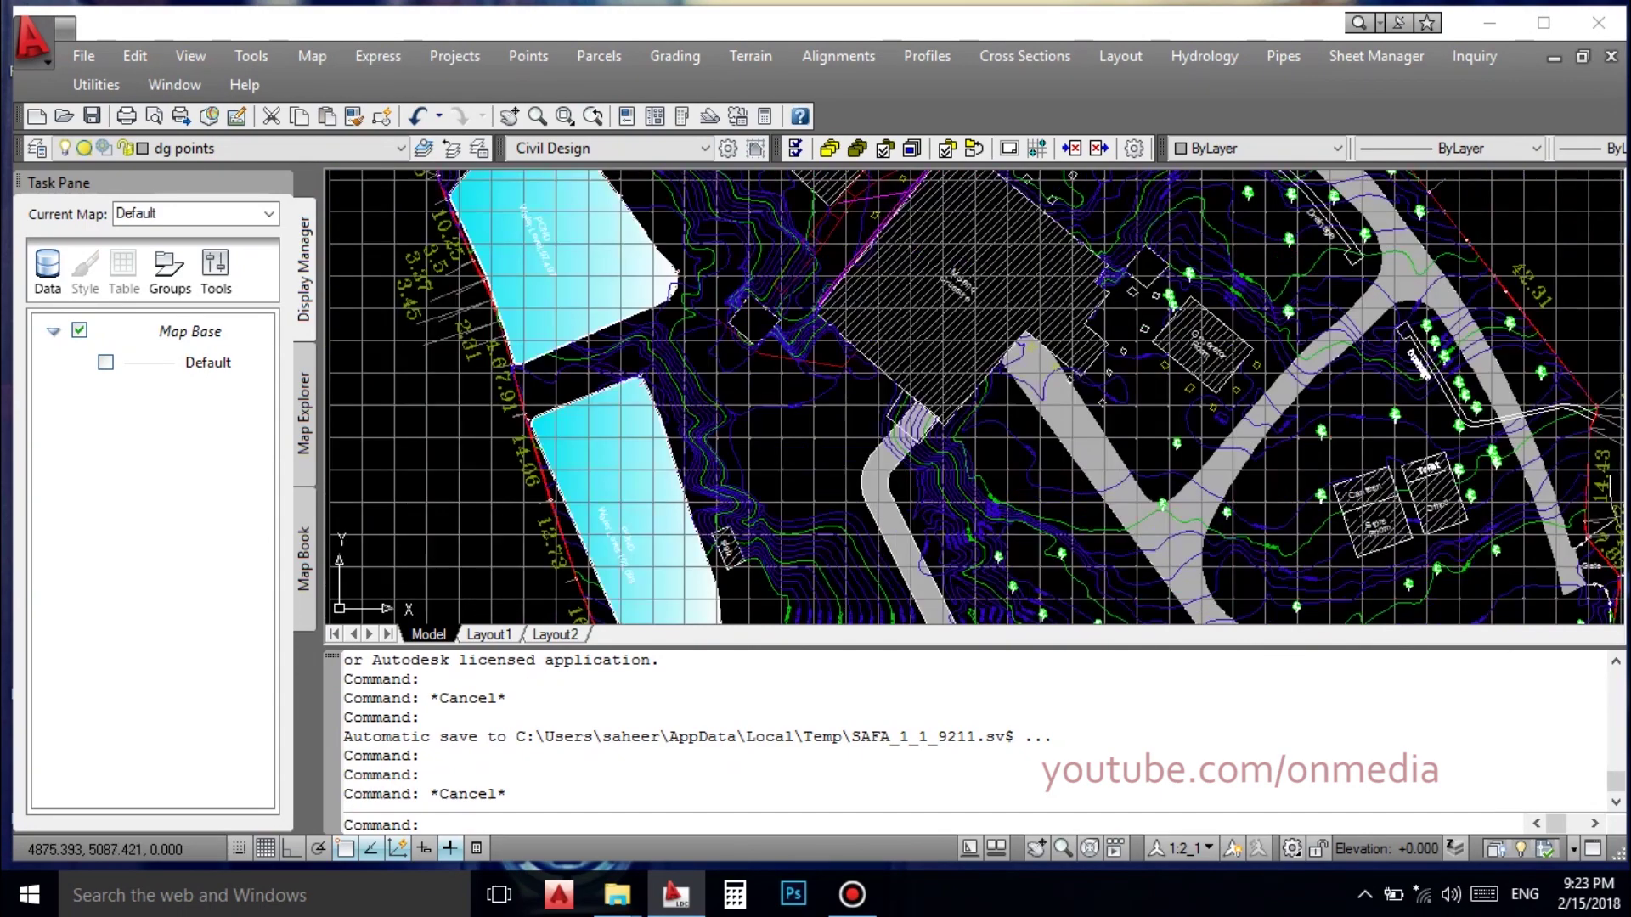
scroll(894, 356, up, 3)
scroll(1072, 237, down, 2)
scroll(926, 540, down, 2)
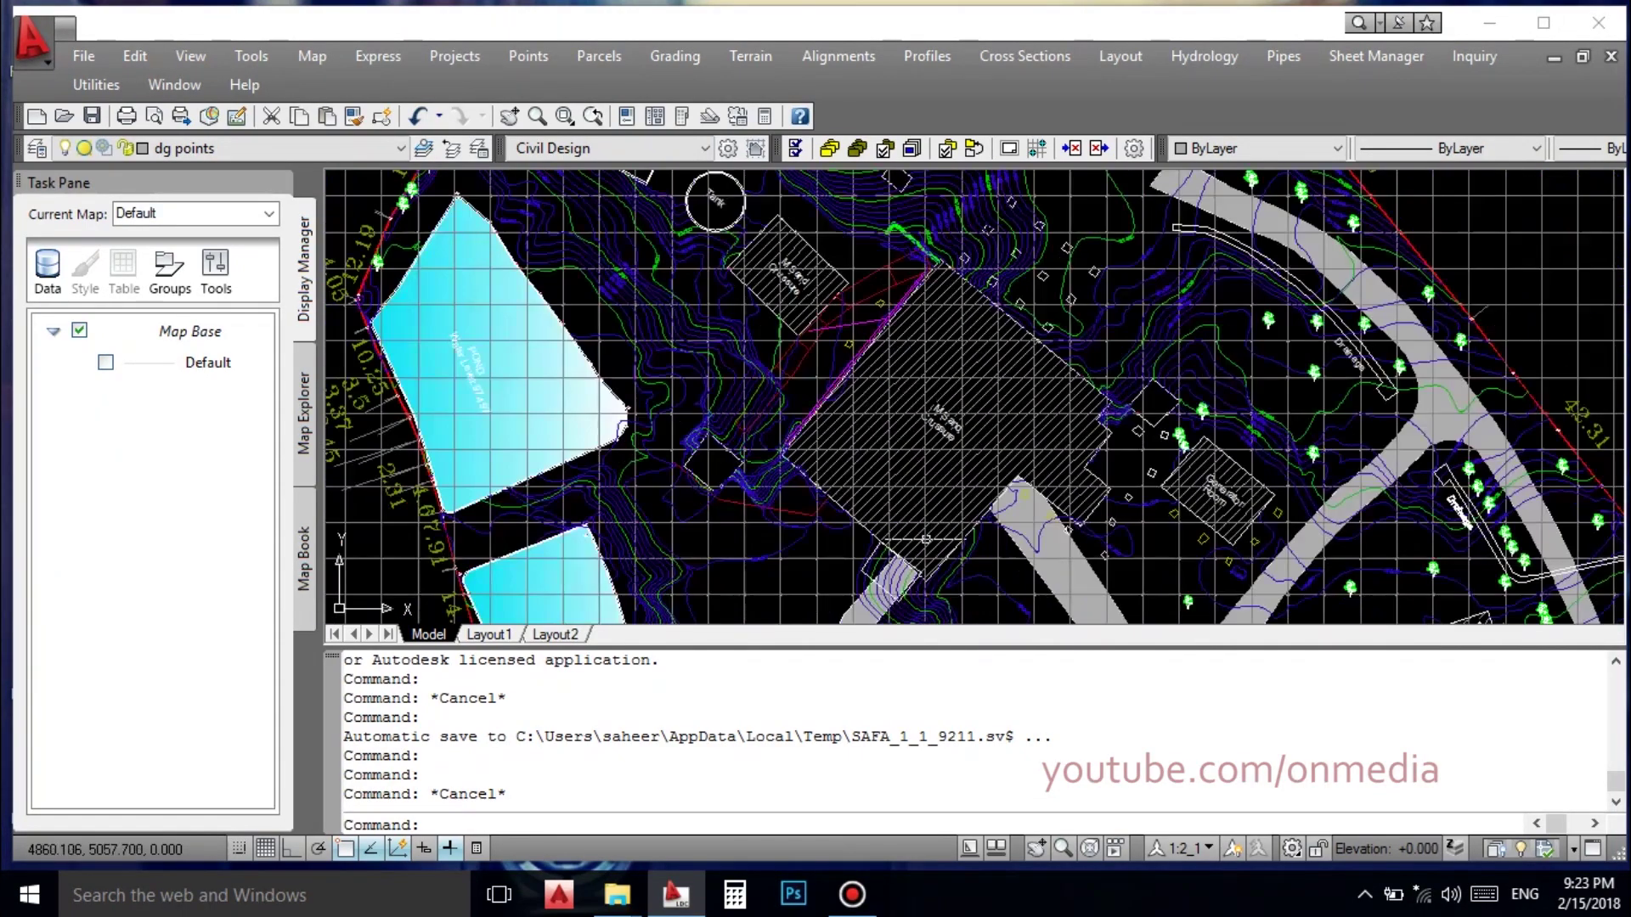
scroll(1003, 416, up, 3)
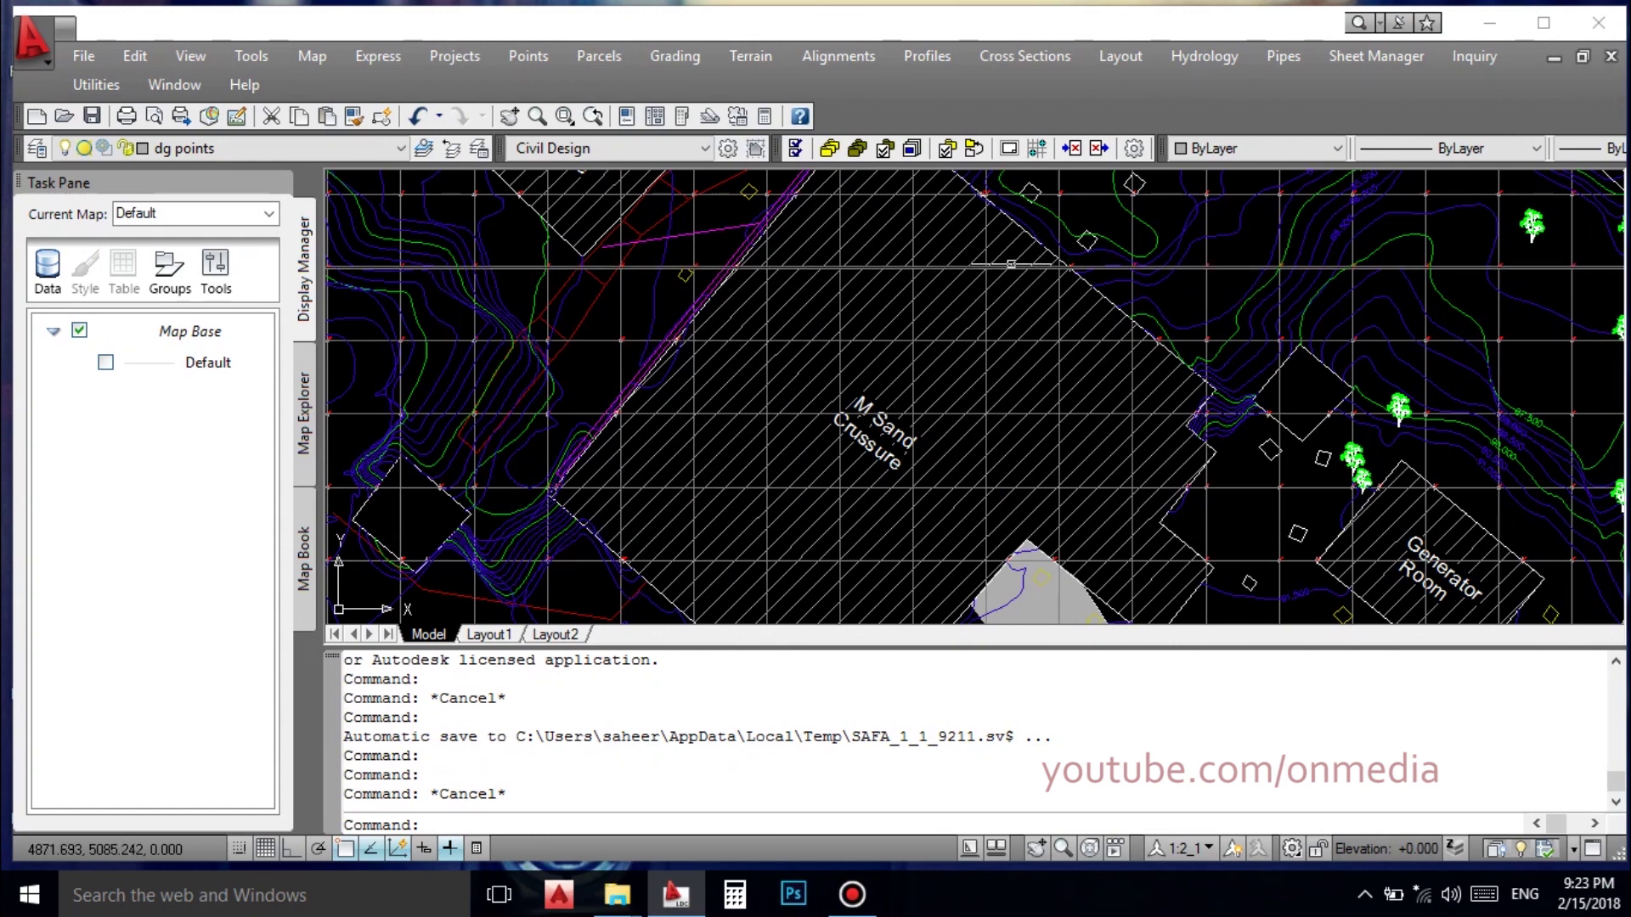
scroll(1062, 382, down, 2)
scroll(1171, 448, down, 3)
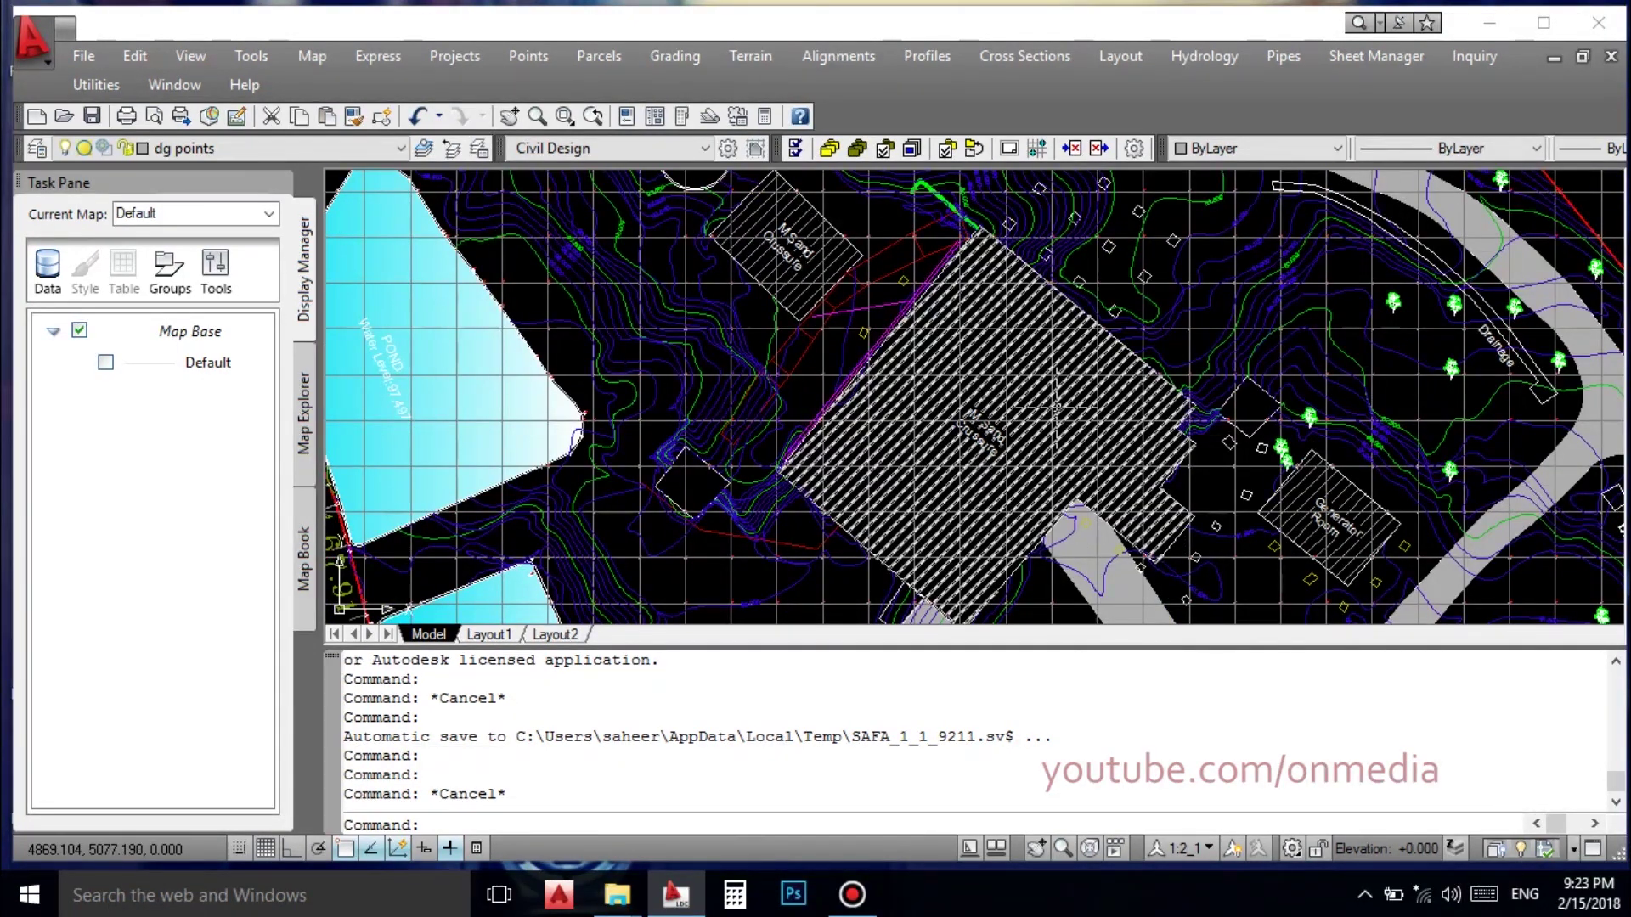
Recentre on the M Sand Crussure and select the road hatch beside it.
middle_drag(1057, 446, 1030, 284)
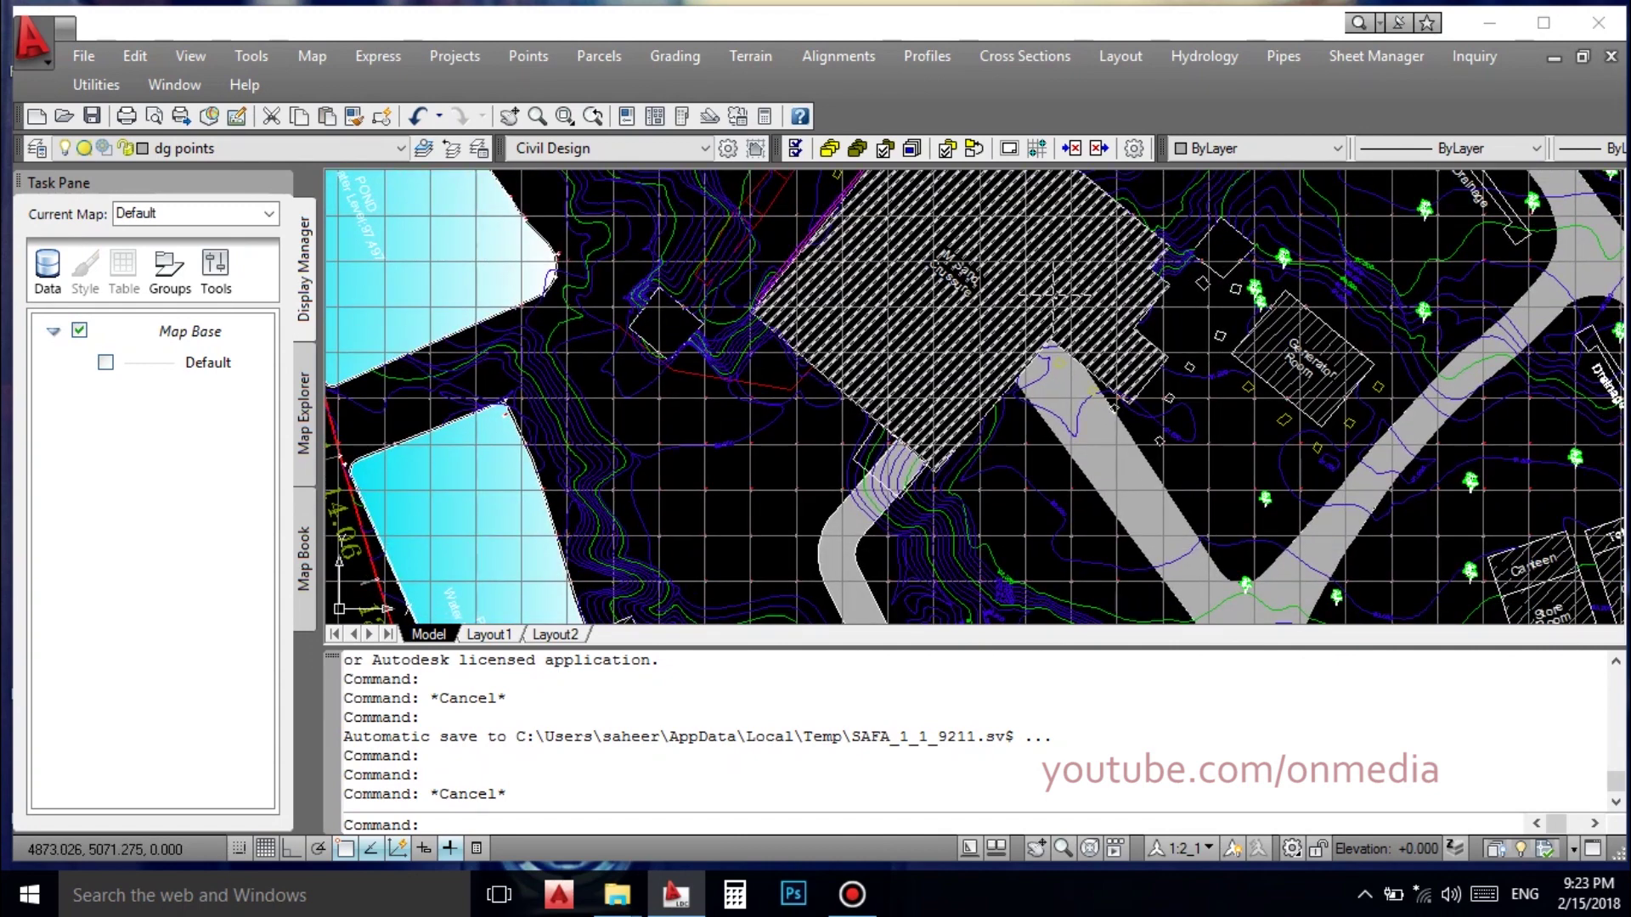
click(1042, 350)
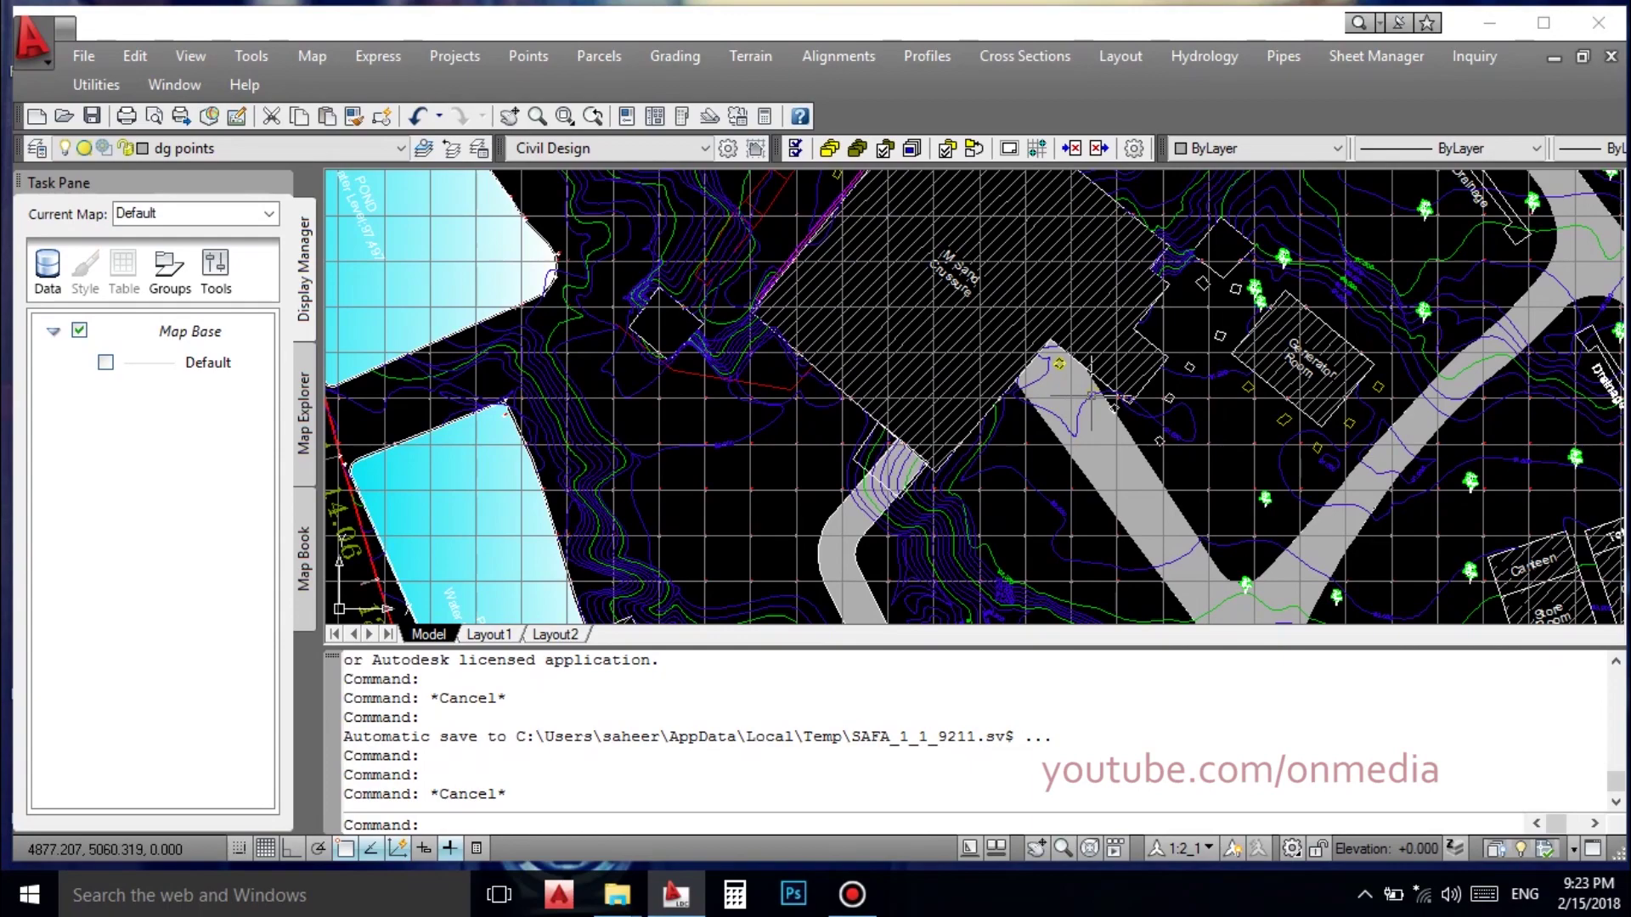
scroll(1115, 419, down, 3)
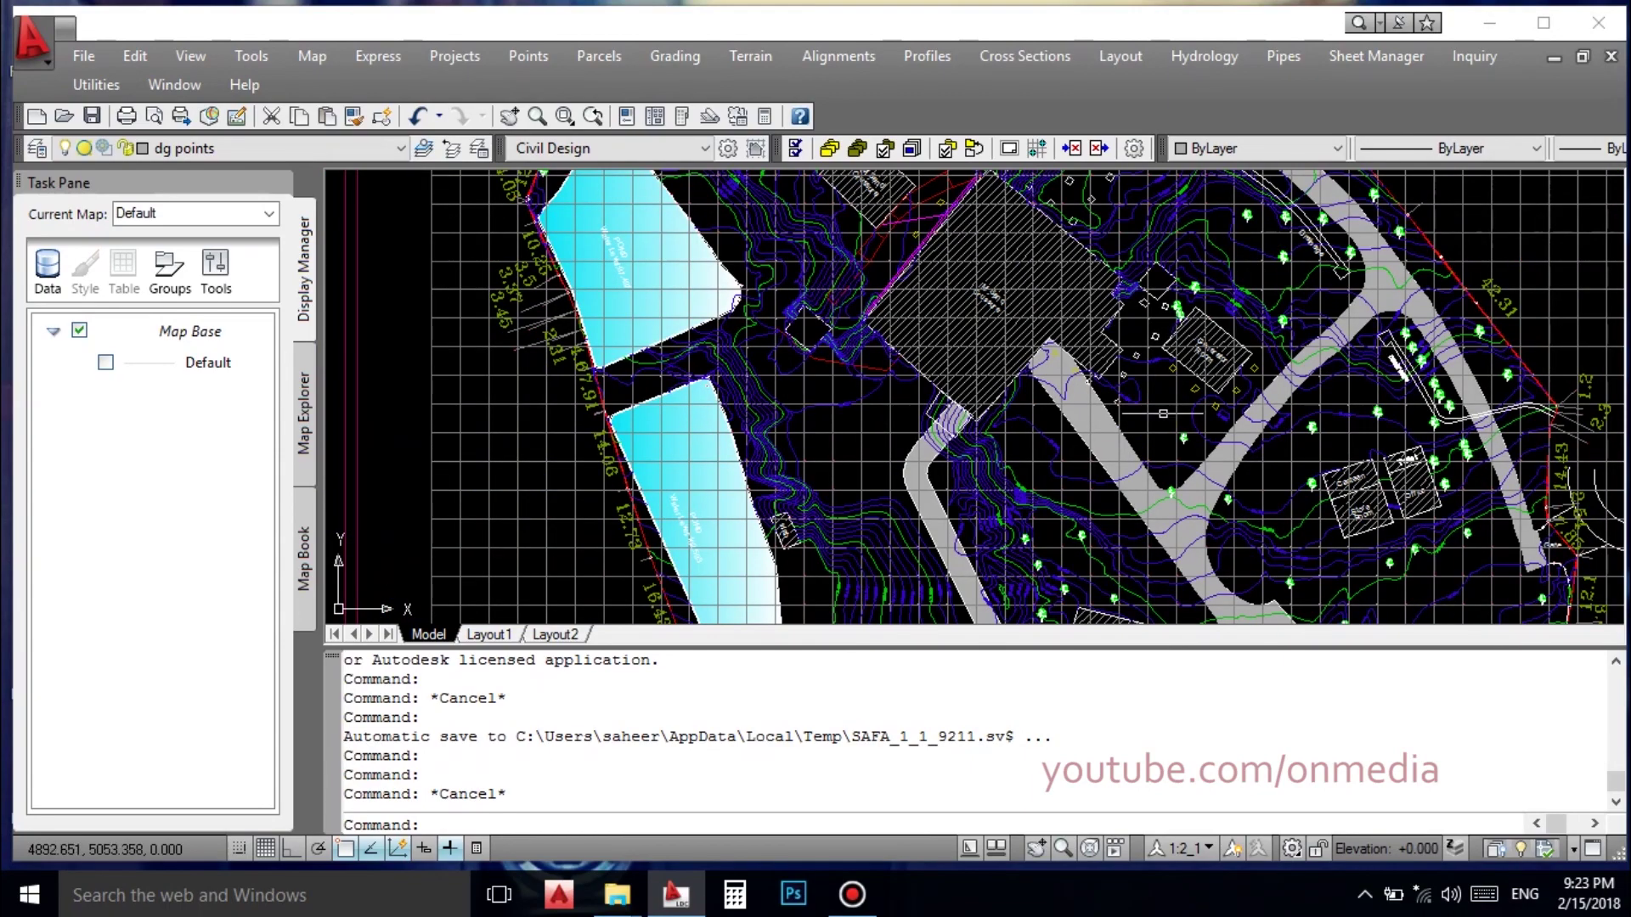
middle_drag(819, 188, 945, 392)
Show the whole SAFA sheet with its contour grid and title block.
scroll(945, 393, up, 2)
scroll(888, 384, up, 3)
scroll(889, 384, down, 3)
scroll(888, 384, down, 3)
scroll(889, 384, up, 4)
scroll(984, 318, down, 5)
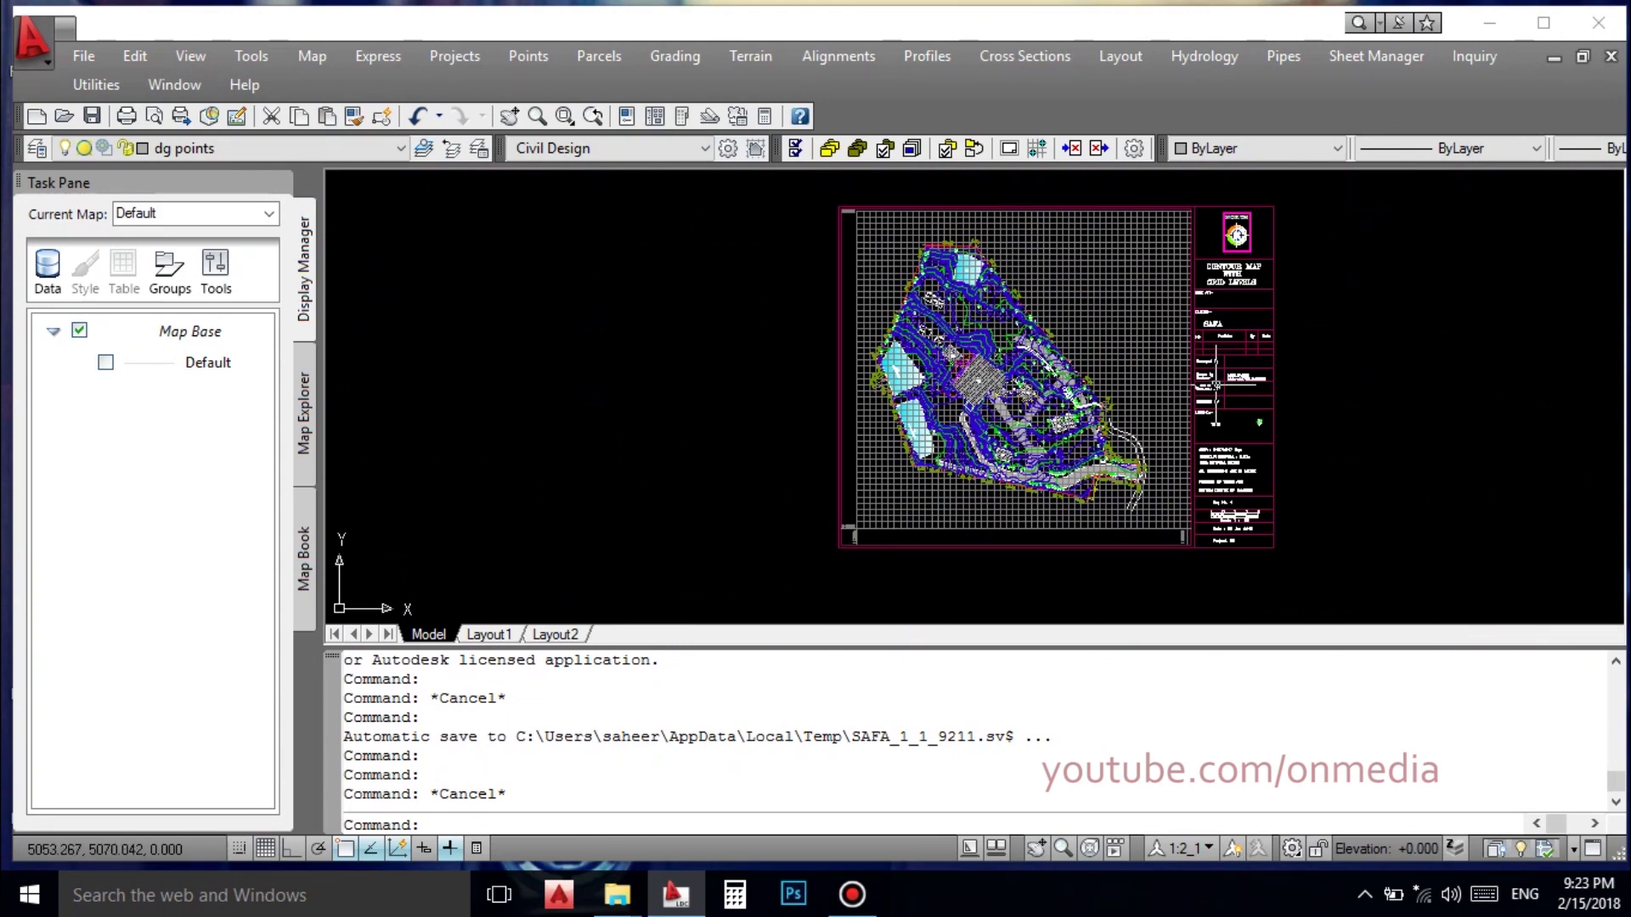
Zoom in from the full sheet onto the contours around the crusher area.
scroll(938, 356, up, 3)
scroll(938, 356, up, 2)
scroll(938, 356, up, 2)
middle_drag(938, 355, 1011, 442)
scroll(996, 255, up, 3)
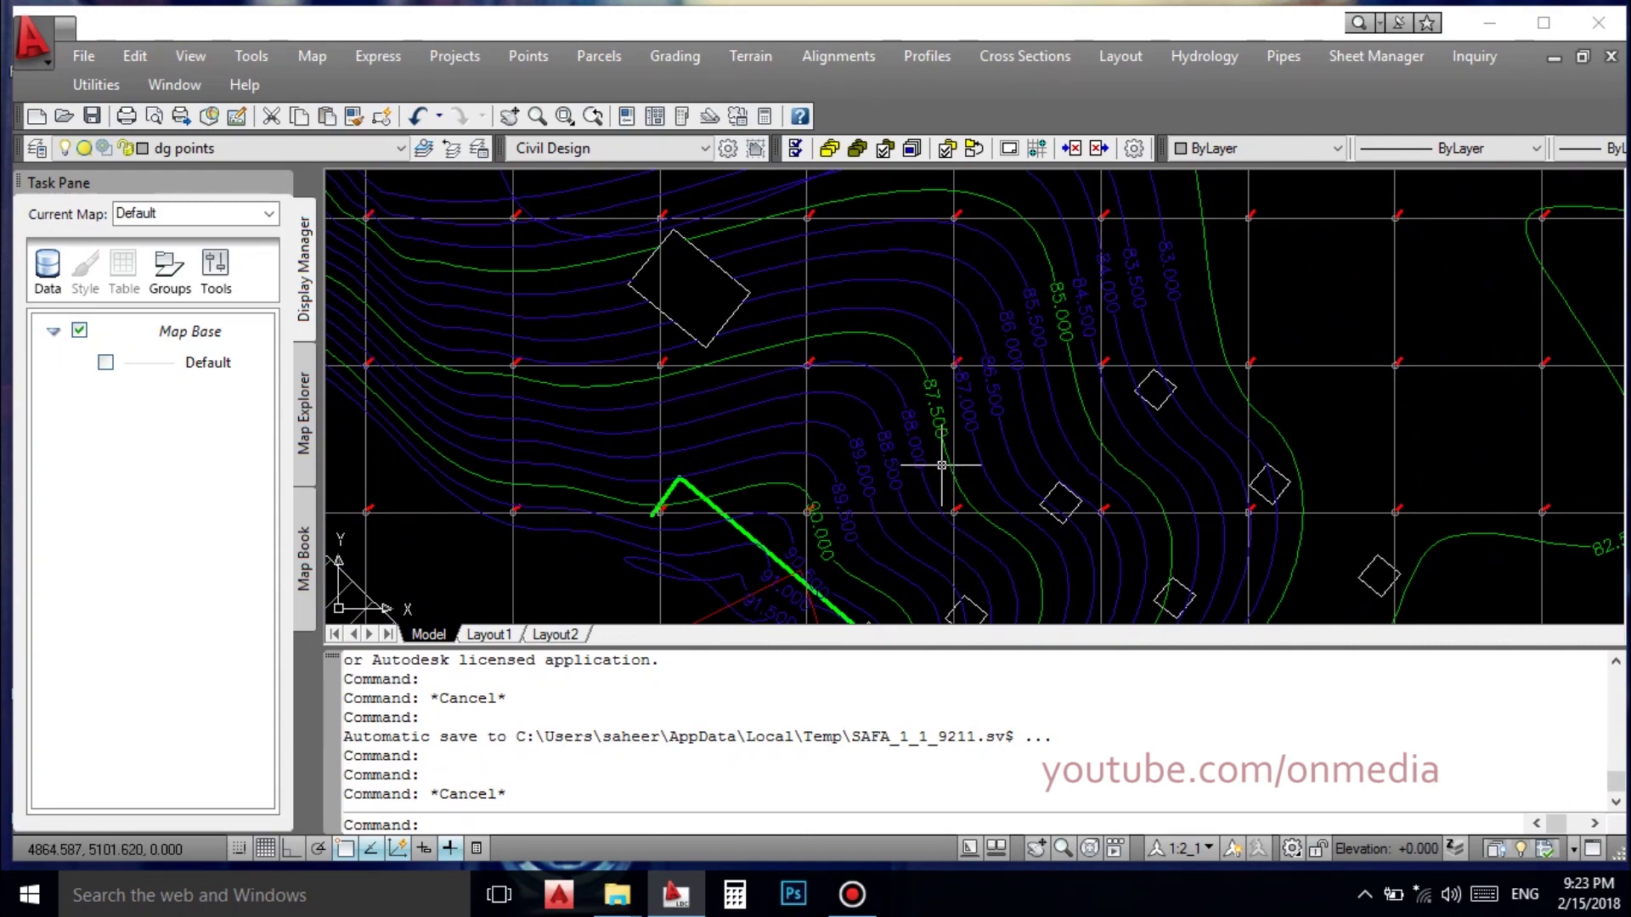
scroll(941, 465, down, 2)
scroll(968, 434, down, 2)
scroll(969, 357, up, 2)
scroll(969, 357, up, 1)
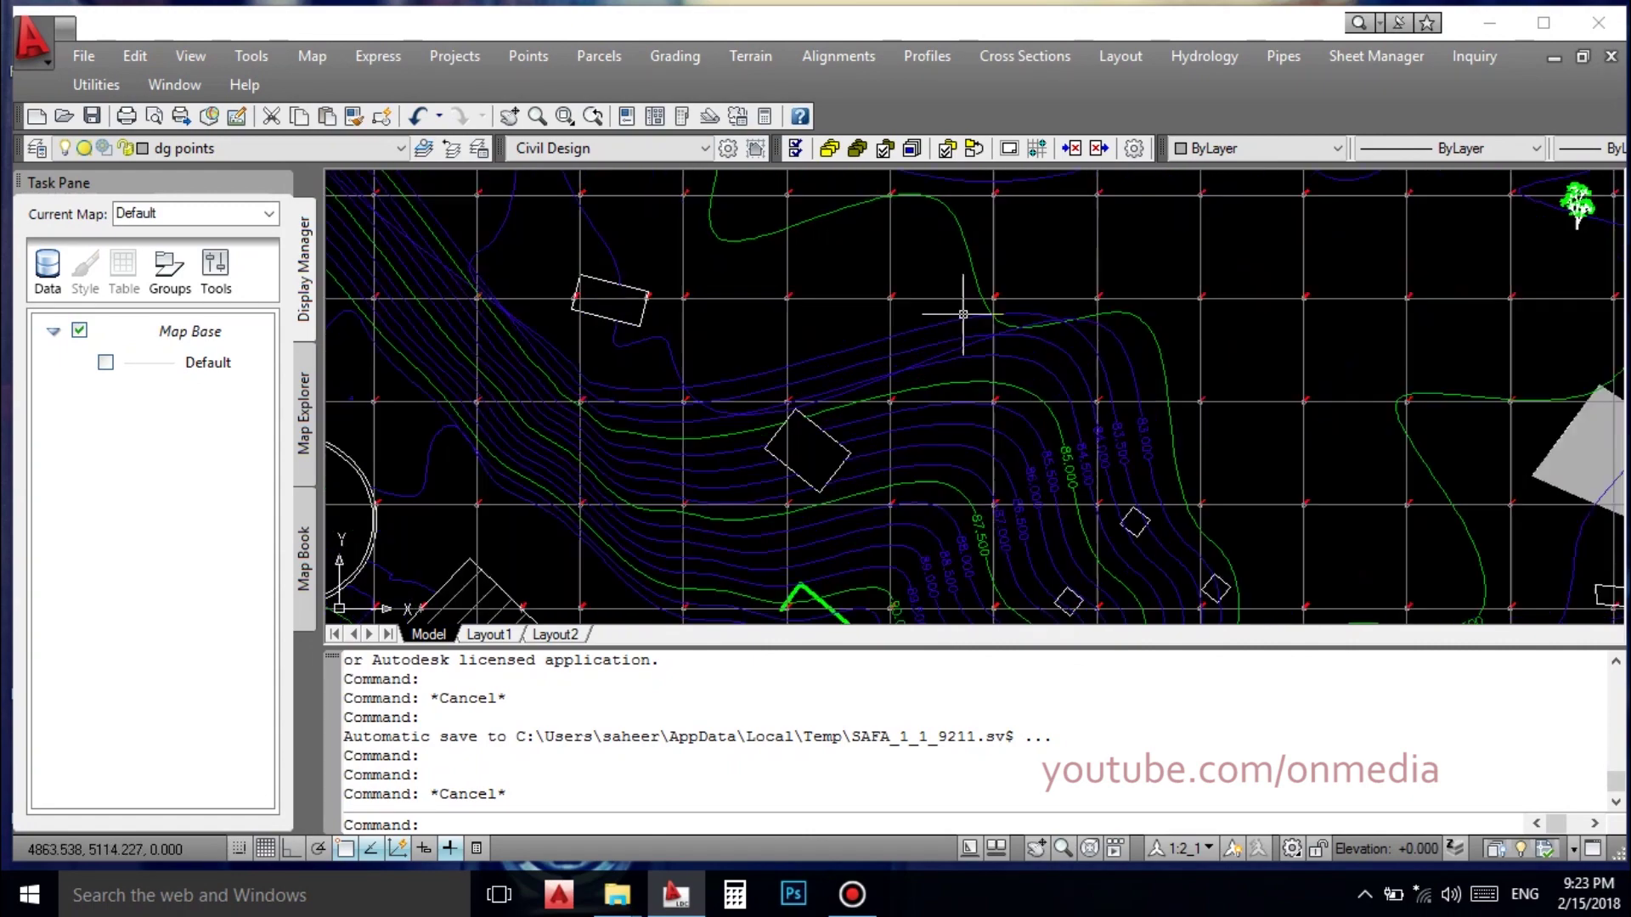
Pan past the TANK block and trees to the cyan POND.
mouse_move(725, 396)
middle_down()
mouse_move(803, 451)
mouse_move(903, 587)
middle_up()
middle_drag(798, 445, 844, 455)
scroll(884, 302, up, 2)
middle_drag(885, 303, 884, 395)
mouse_move(888, 330)
middle_down()
mouse_move(892, 418)
mouse_move(1013, 554)
middle_up()
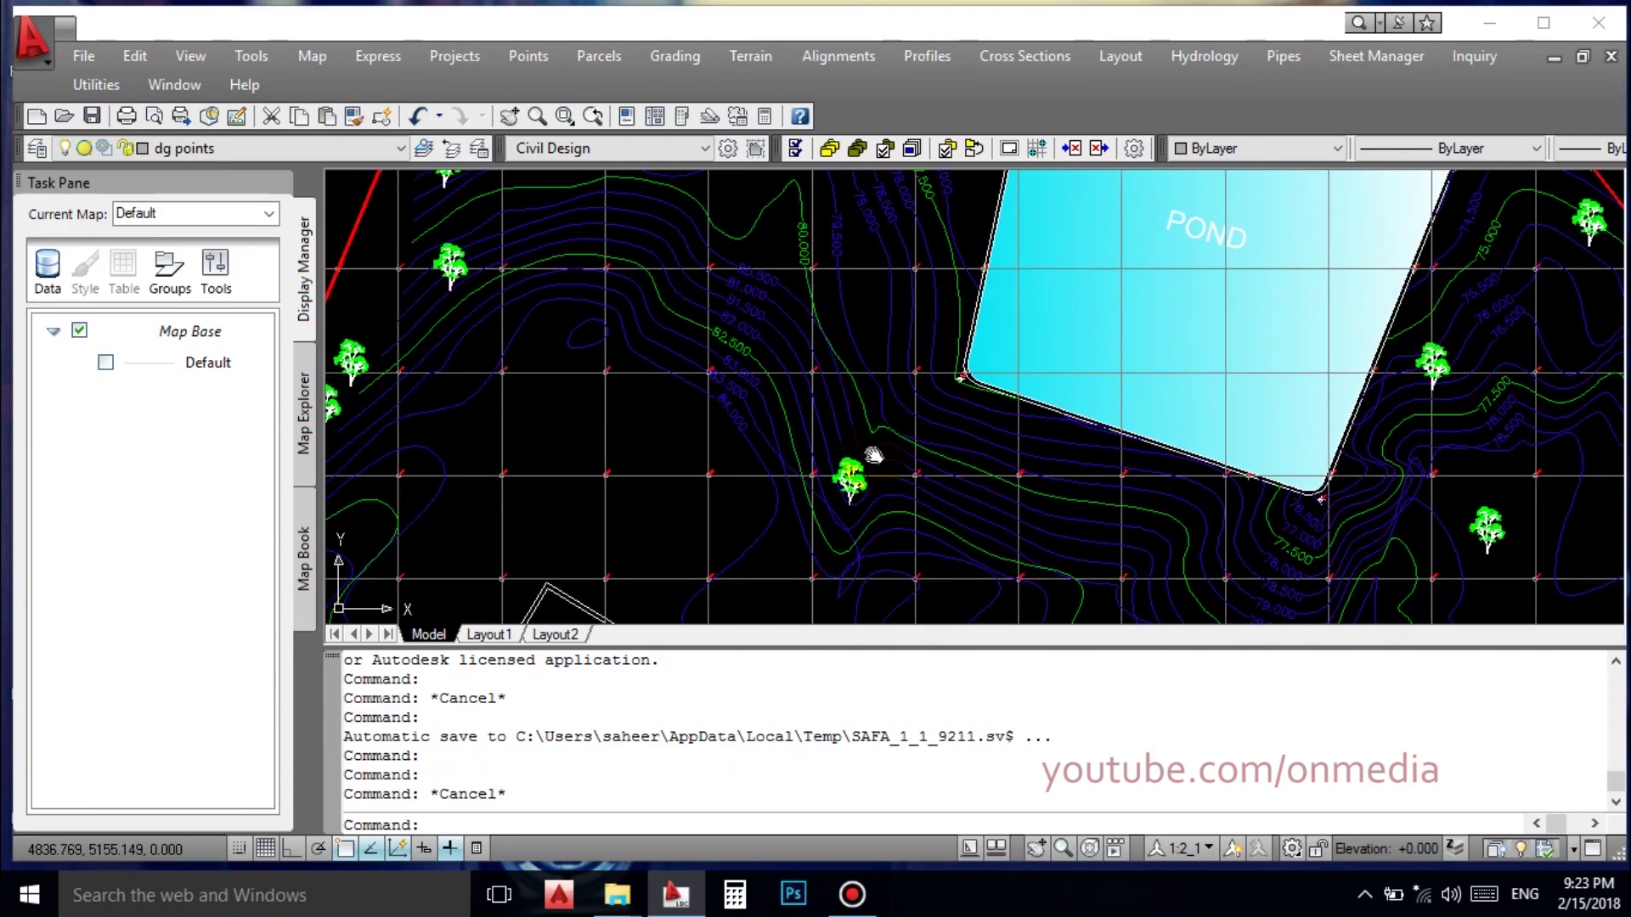
middle_drag(873, 457, 913, 564)
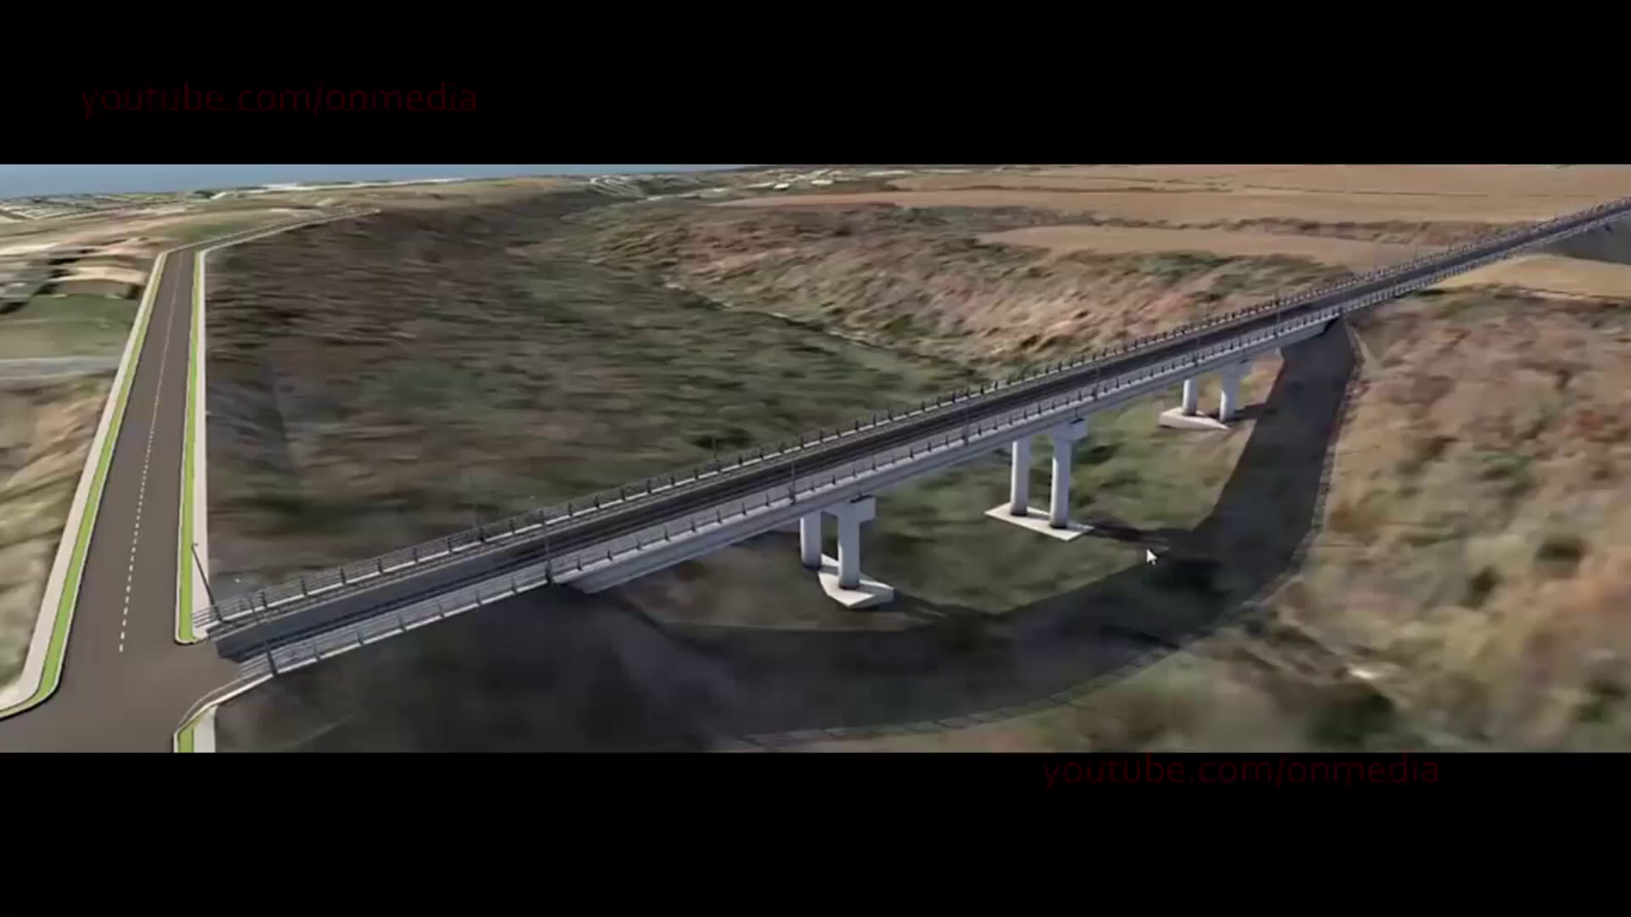